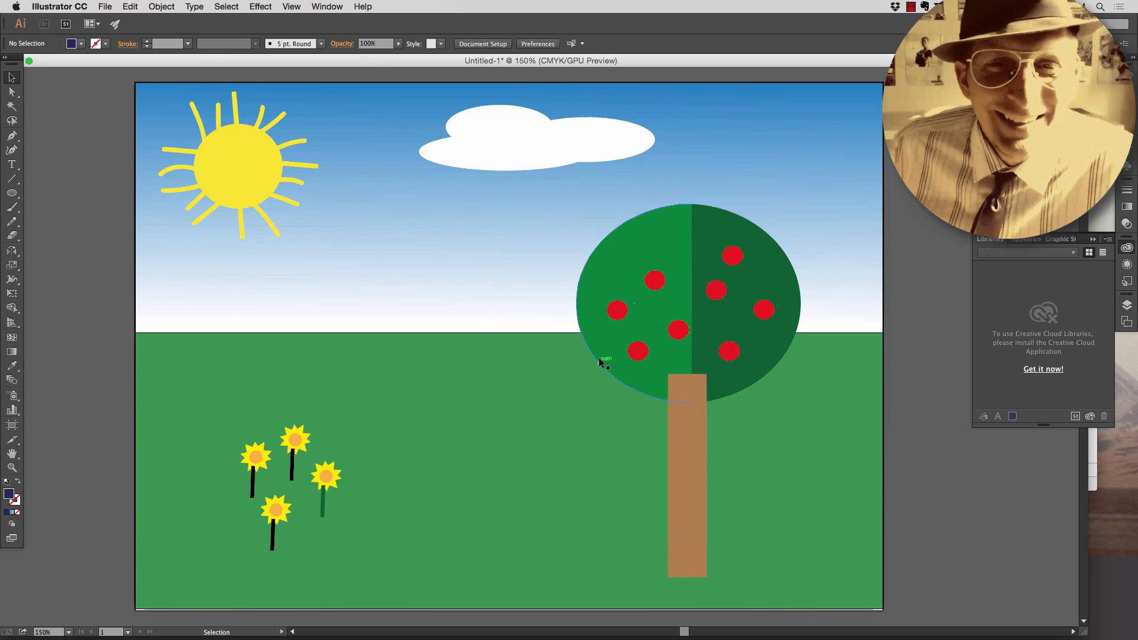
# - Shift the brown tree trunk sideways and place it centred beneath the tree's crown
pyautogui.click(683, 425)
pyautogui.hotkey('shift', 'Left')
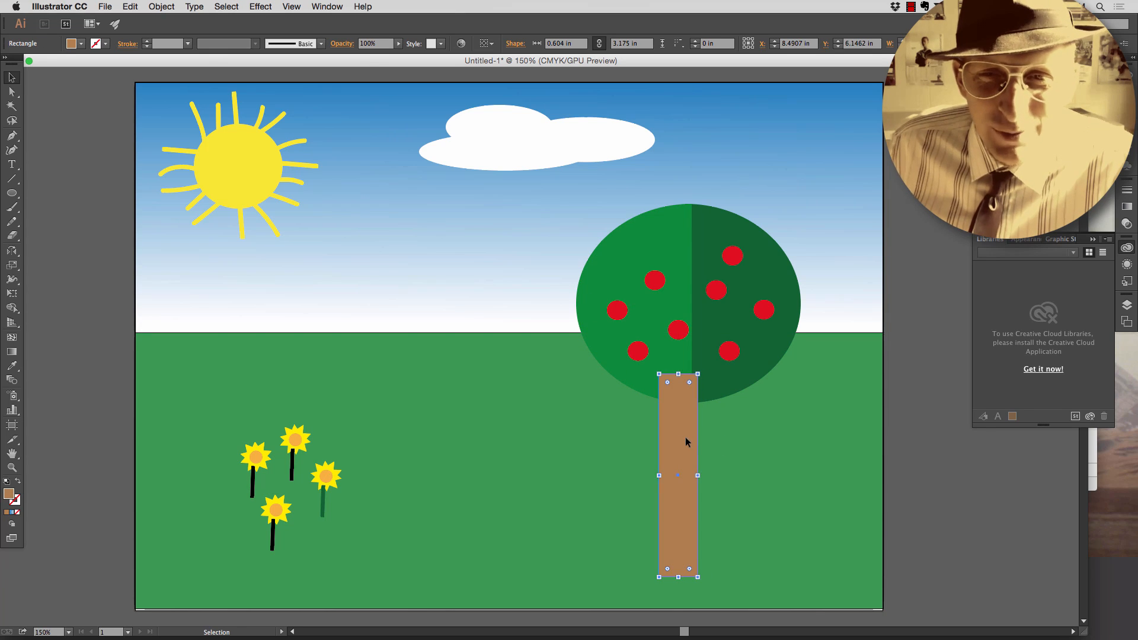
pyautogui.moveTo(685, 440); pyautogui.dragTo(695, 439)
# - Lock the blue gradient sky rectangle and the green grass rectangle in place
pyautogui.click(464, 259)
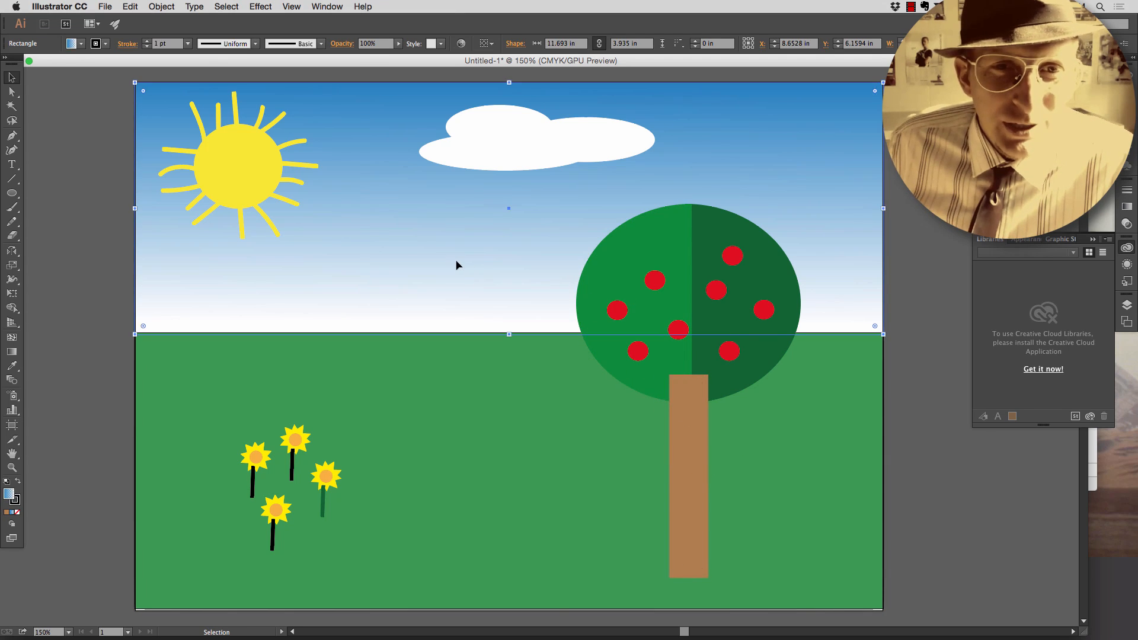
pyautogui.hscroll(1, 343, 393)
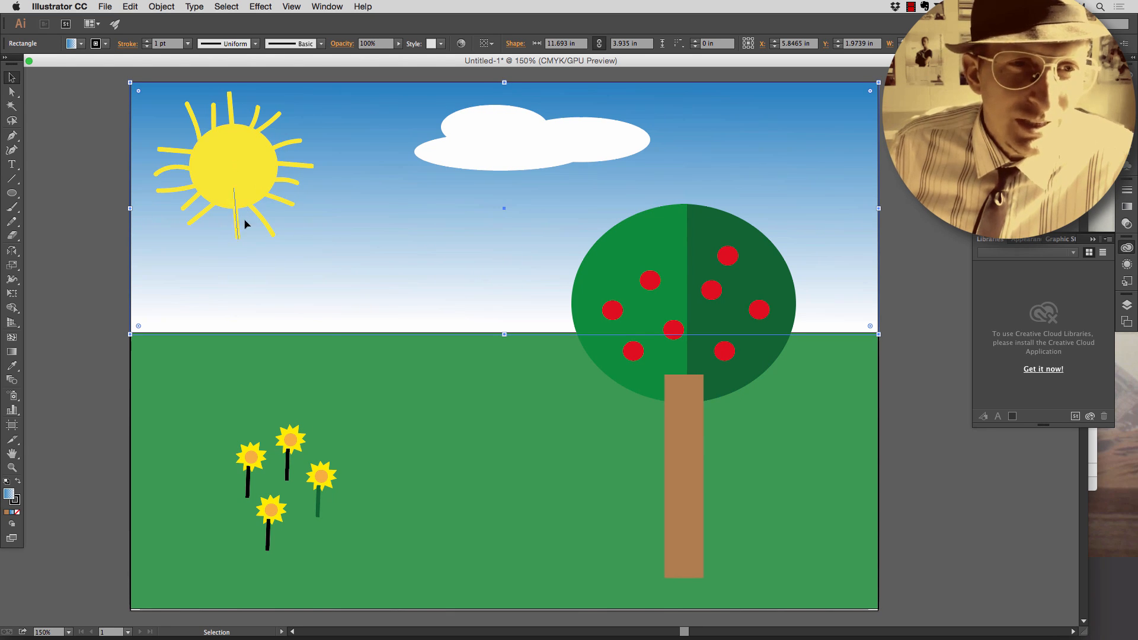
pyautogui.press('super+2')
pyautogui.click(185, 378)
pyautogui.press('super+2')
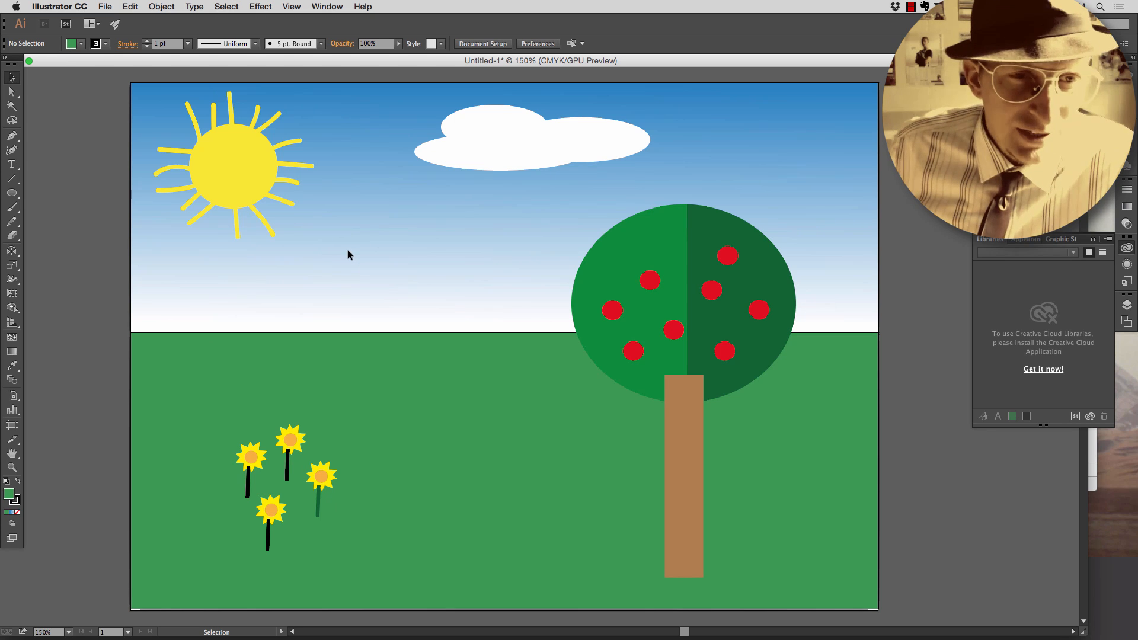
# - Unlock all objects, try moving the sky rectangle, and undo the move
pyautogui.press('super+alt+2')
pyautogui.moveTo(347, 250); pyautogui.dragTo(338, 279)
pyautogui.press('super+z')
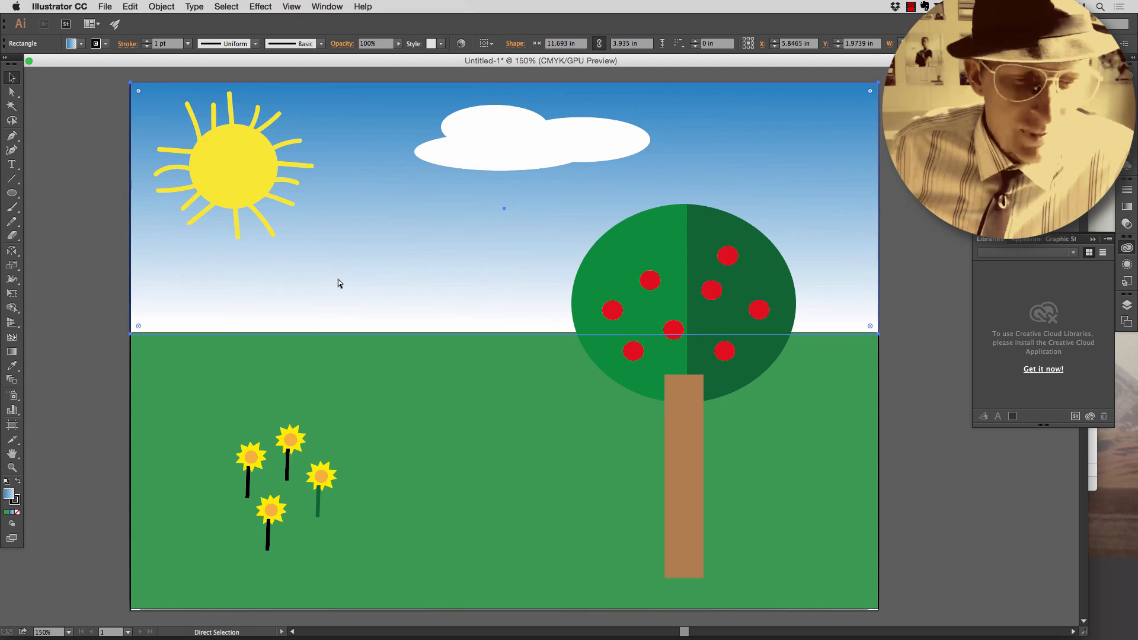
# - Lock the sky and grass rectangles again and test them by trying to move the sky
pyautogui.press('super+shift+a')
pyautogui.click(290, 388)
pyautogui.press('super+shift+a')
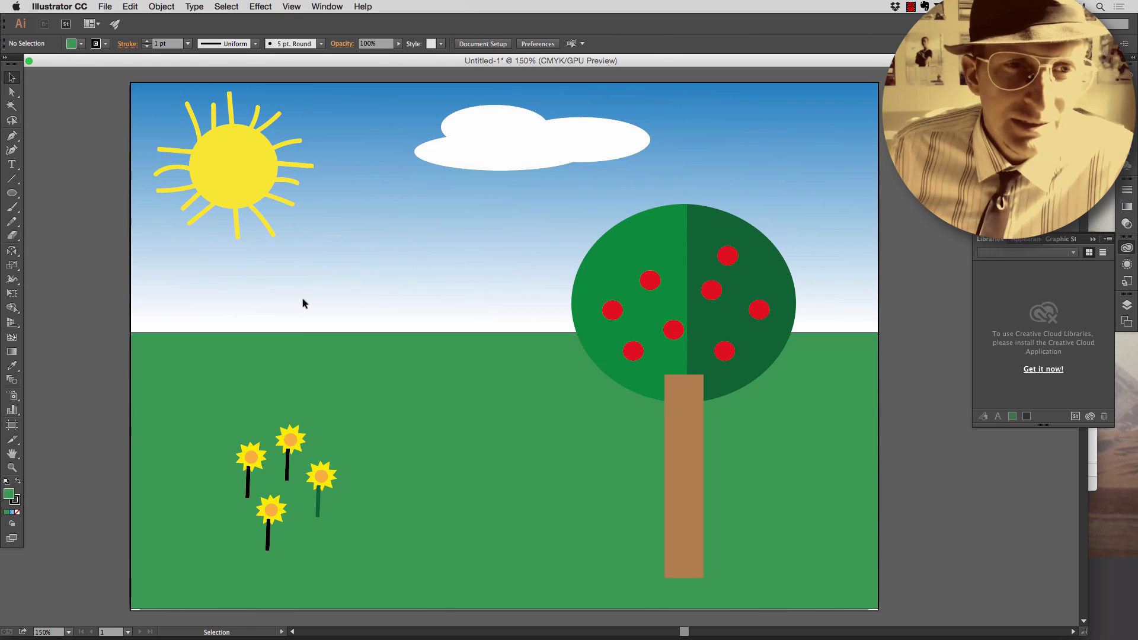
pyautogui.moveTo(304, 258)
pyautogui.mouseDown()
pyautogui.moveTo(166, 105)
pyautogui.moveTo(277, 246)
pyautogui.moveTo(304, 244)
pyautogui.mouseUp()
pyautogui.press('super+shift+a')
# - Create a circle 2 in wide and 2 in high in the sky with the Ellipse tool
pyautogui.click(11, 195)
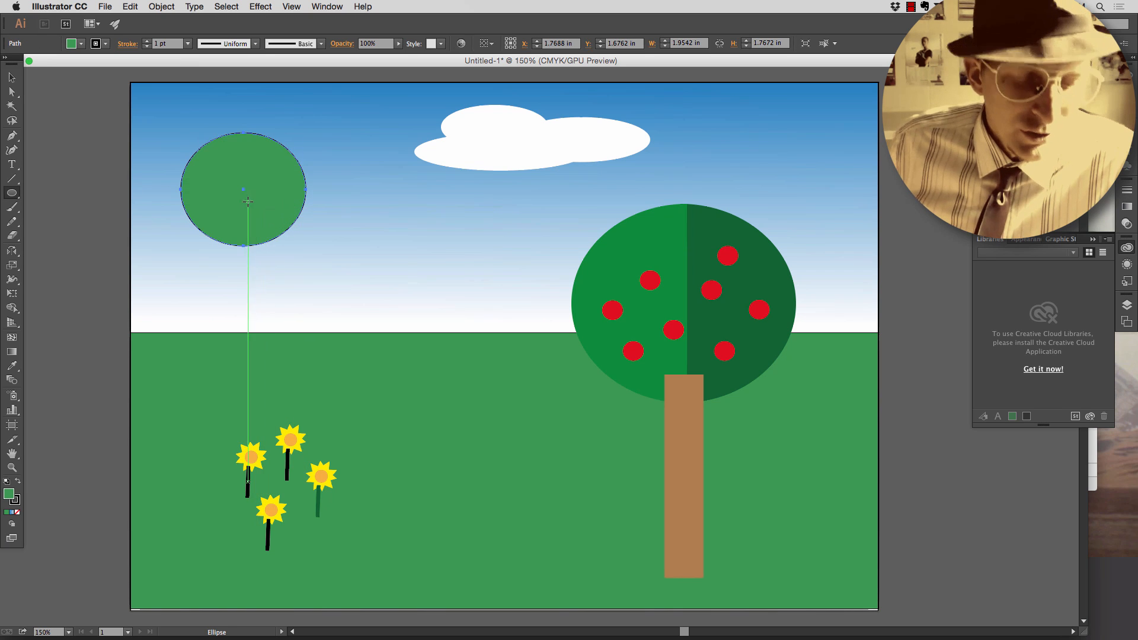
pyautogui.press('super+z')
pyautogui.click(238, 177)
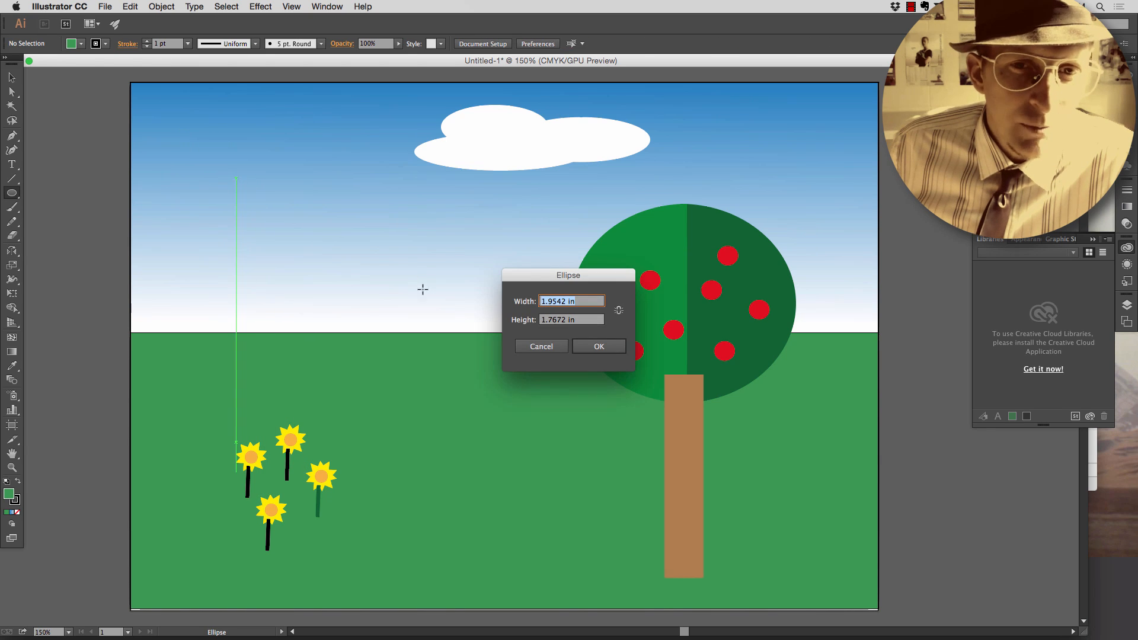
pyautogui.moveTo(527, 281); pyautogui.dragTo(247, 158)
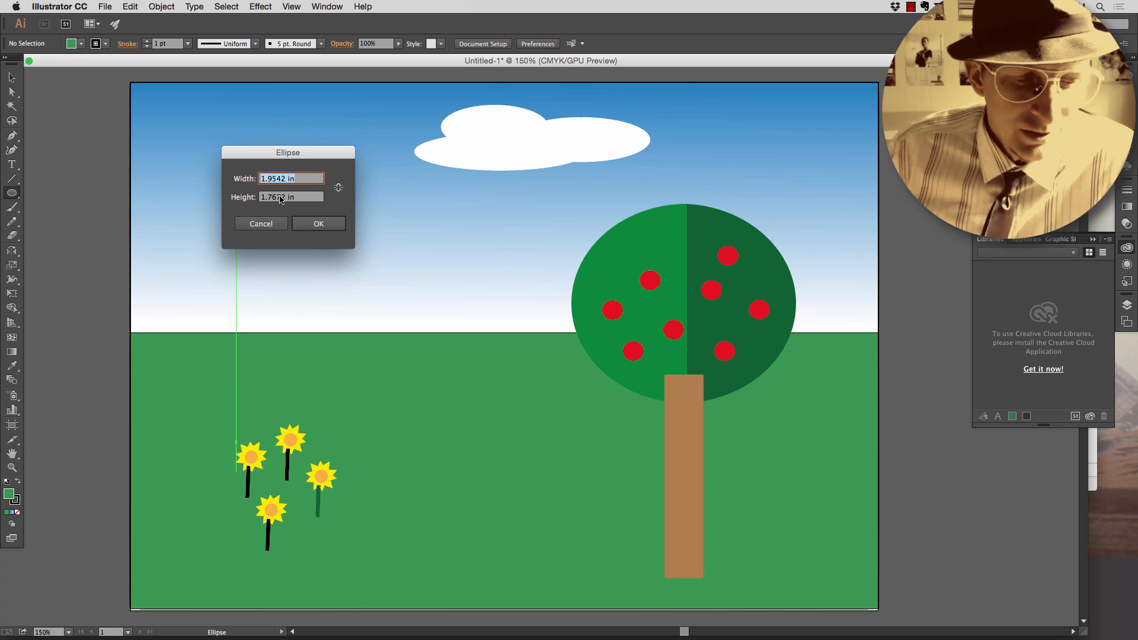
pyautogui.write('2')
pyautogui.press('Tab')
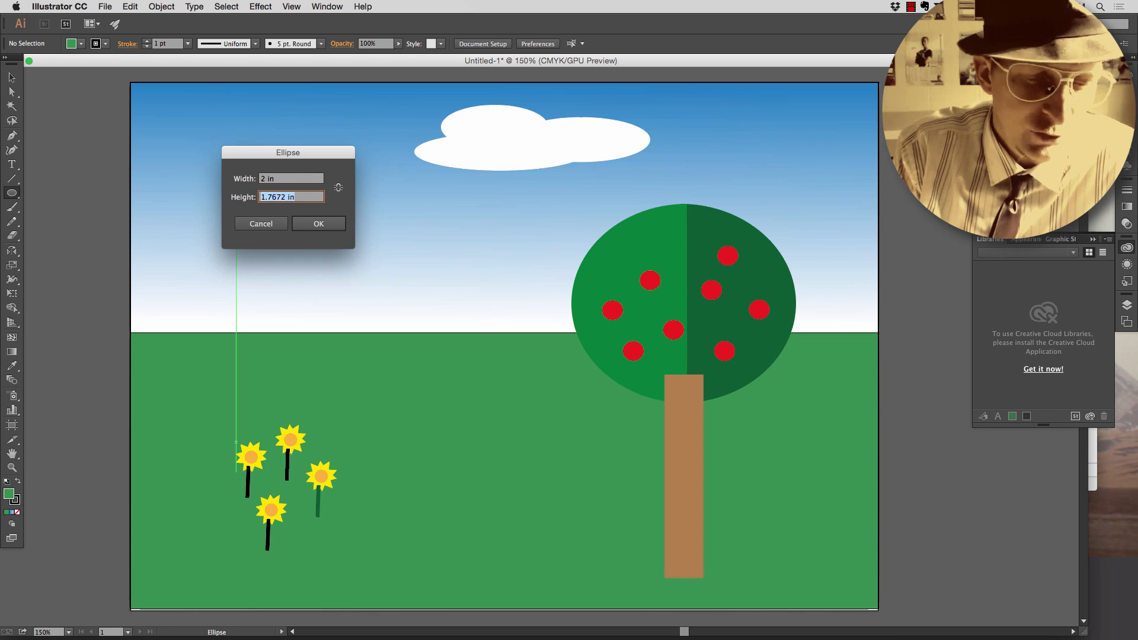
pyautogui.write('2')
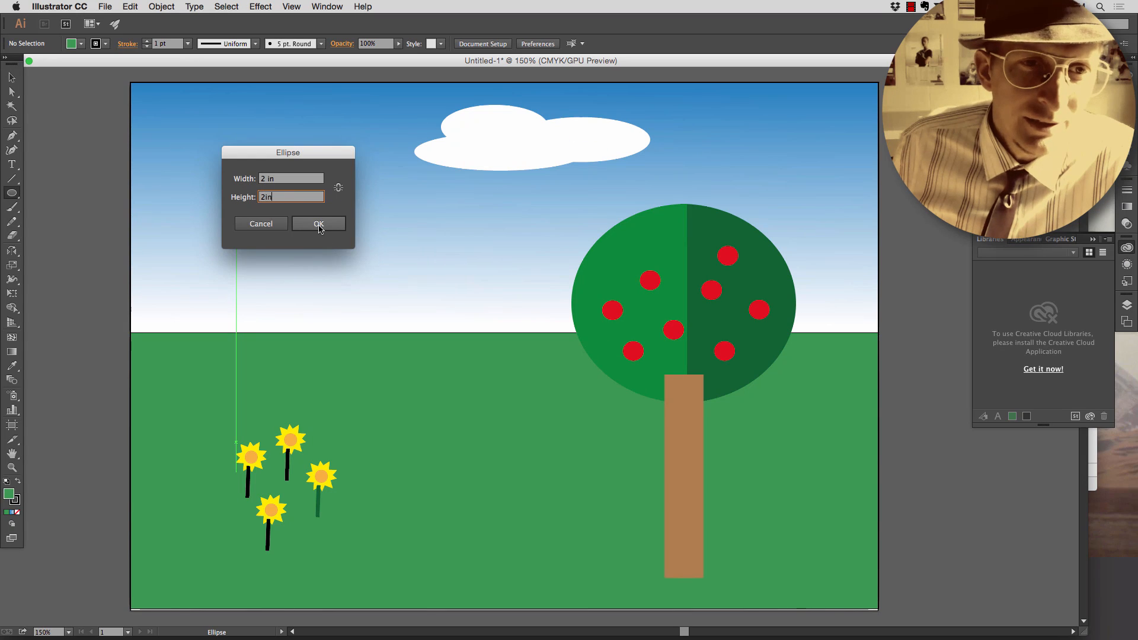
pyautogui.click(318, 225)
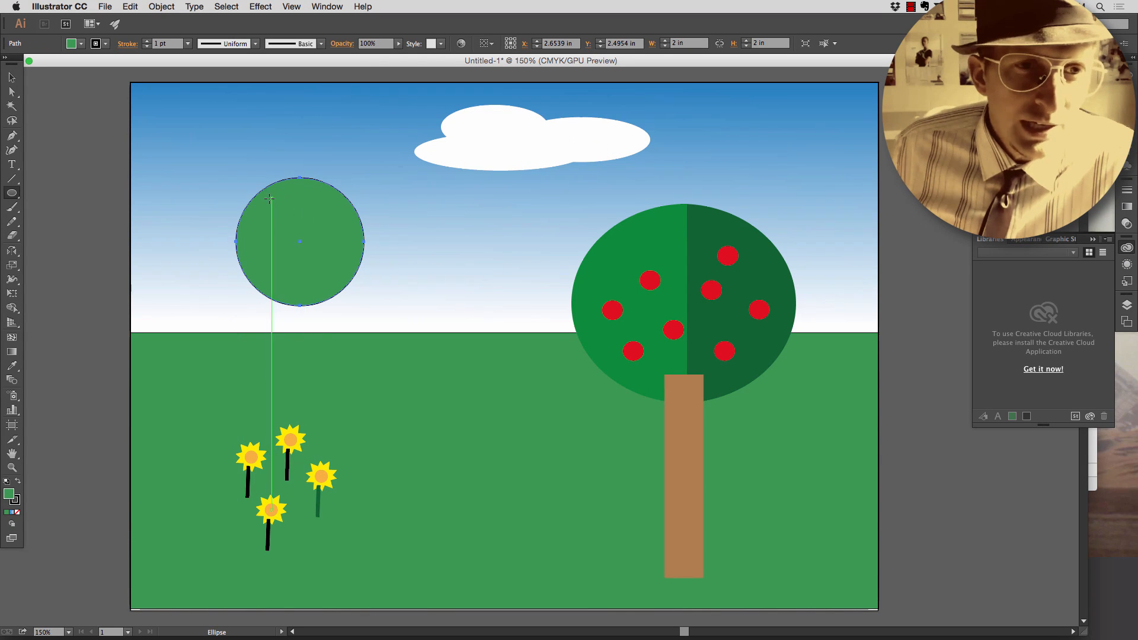
# - Move the circle into the sky's upper-left area and give it a bright yellow fill
pyautogui.press('v')
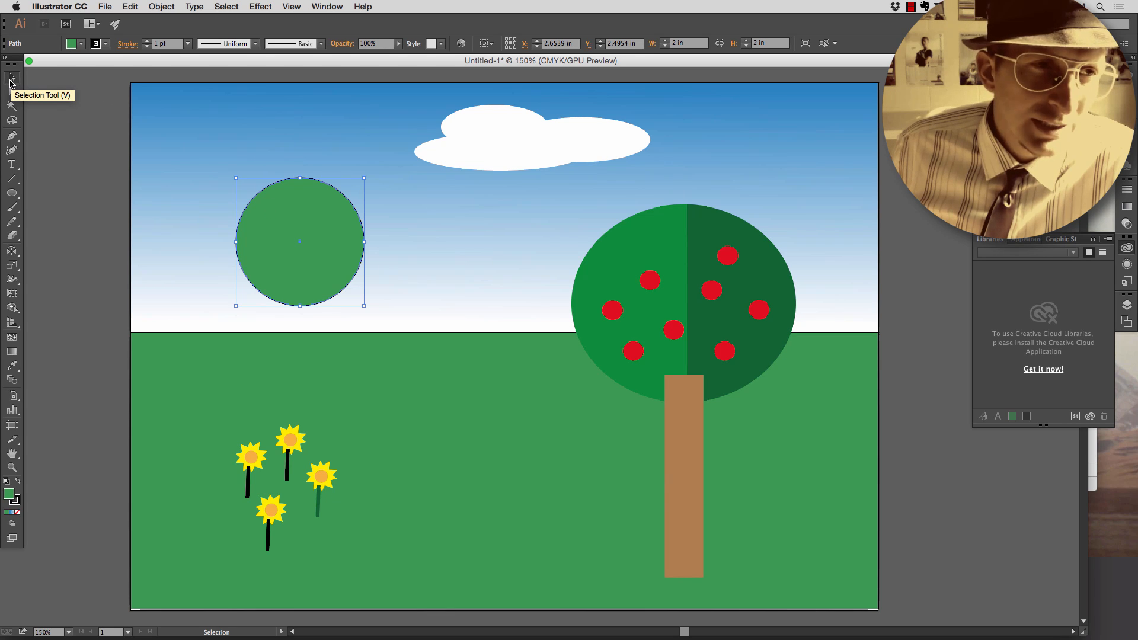
pyautogui.moveTo(279, 231); pyautogui.dragTo(219, 161)
pyautogui.click(106, 43)
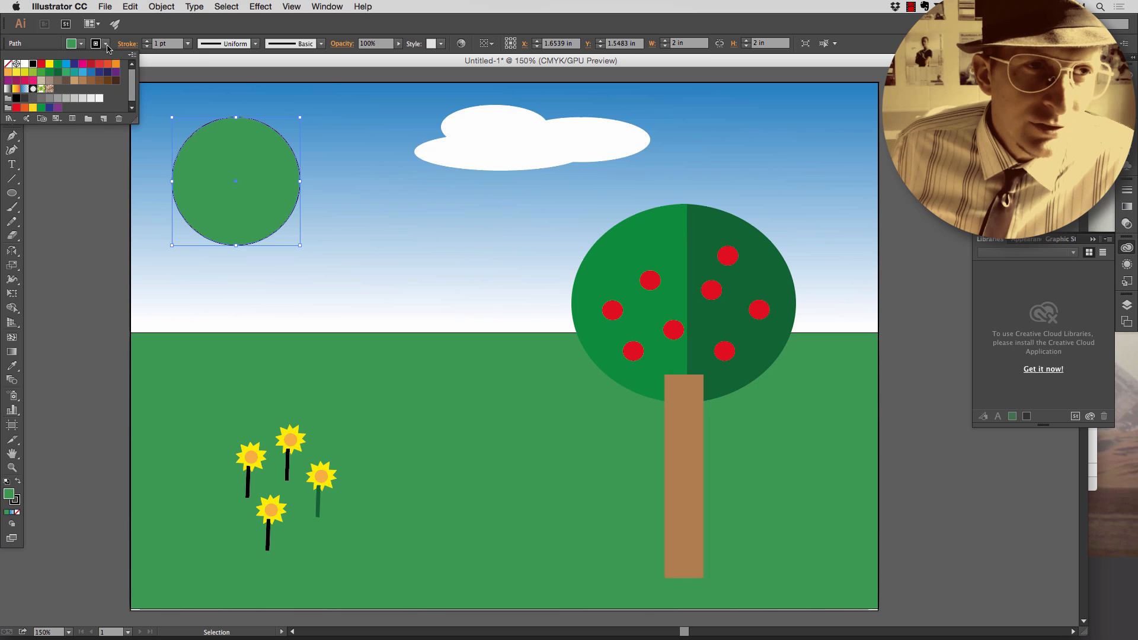
pyautogui.click(81, 45)
pyautogui.click(81, 45)
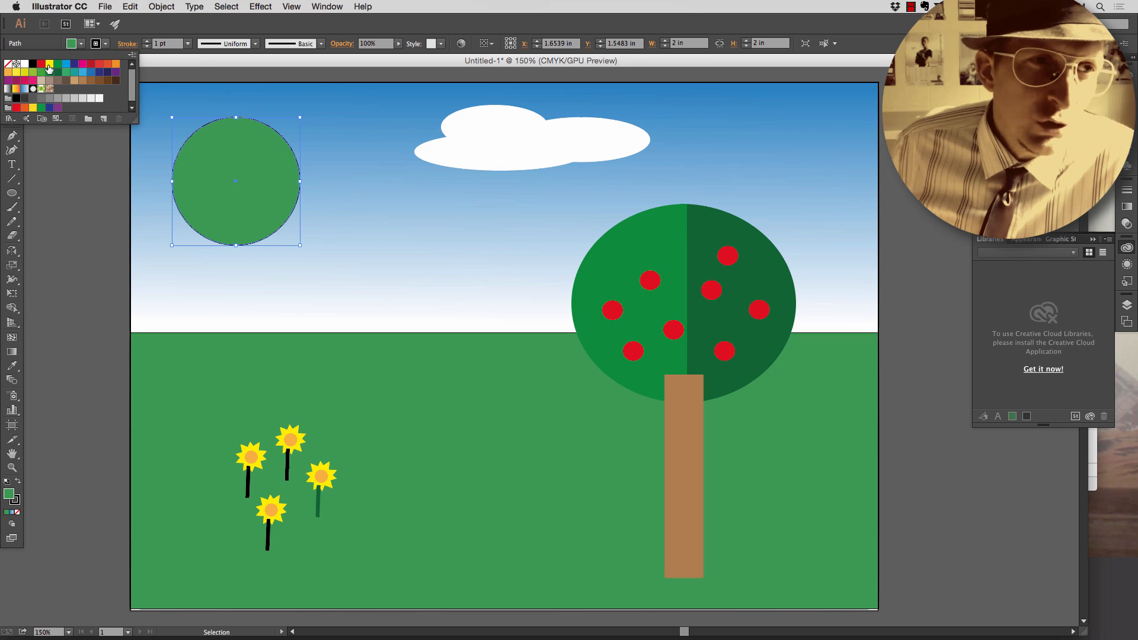
pyautogui.click(50, 69)
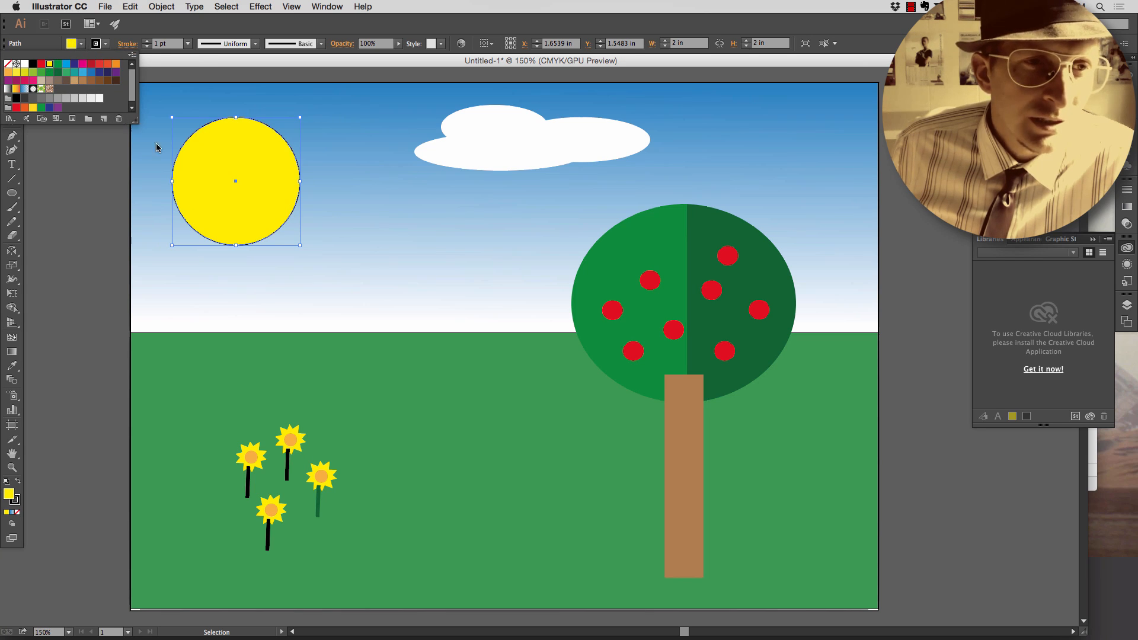
# - Change the circle's fill to a softer, pale yellow and remove its stroke
pyautogui.doubleClick(9, 494)
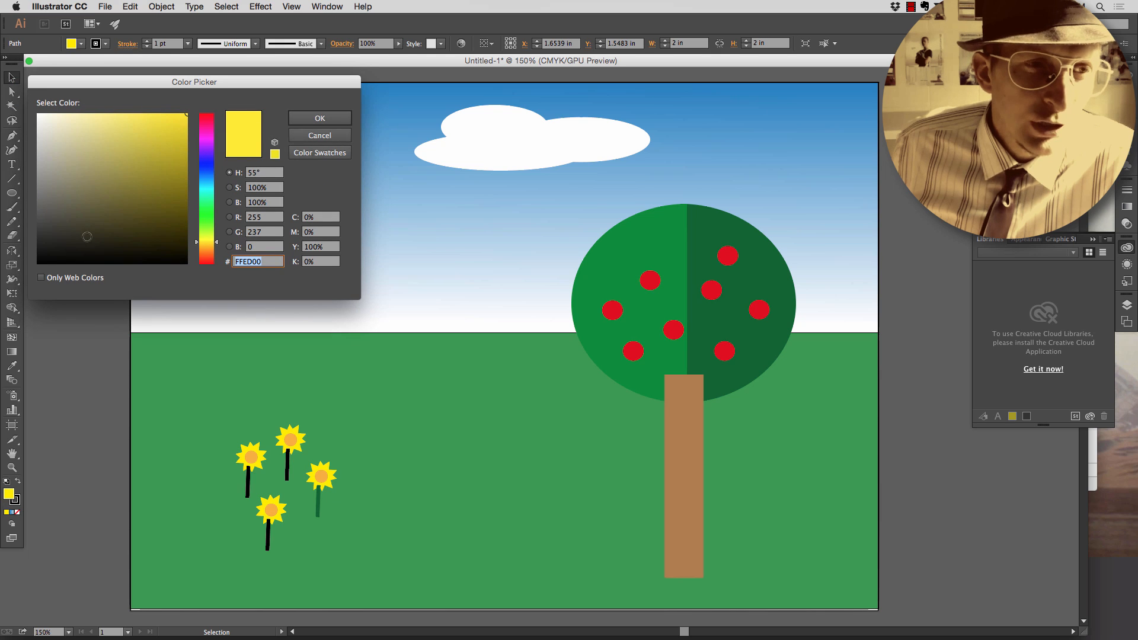
pyautogui.moveTo(144, 159); pyautogui.dragTo(115, 124)
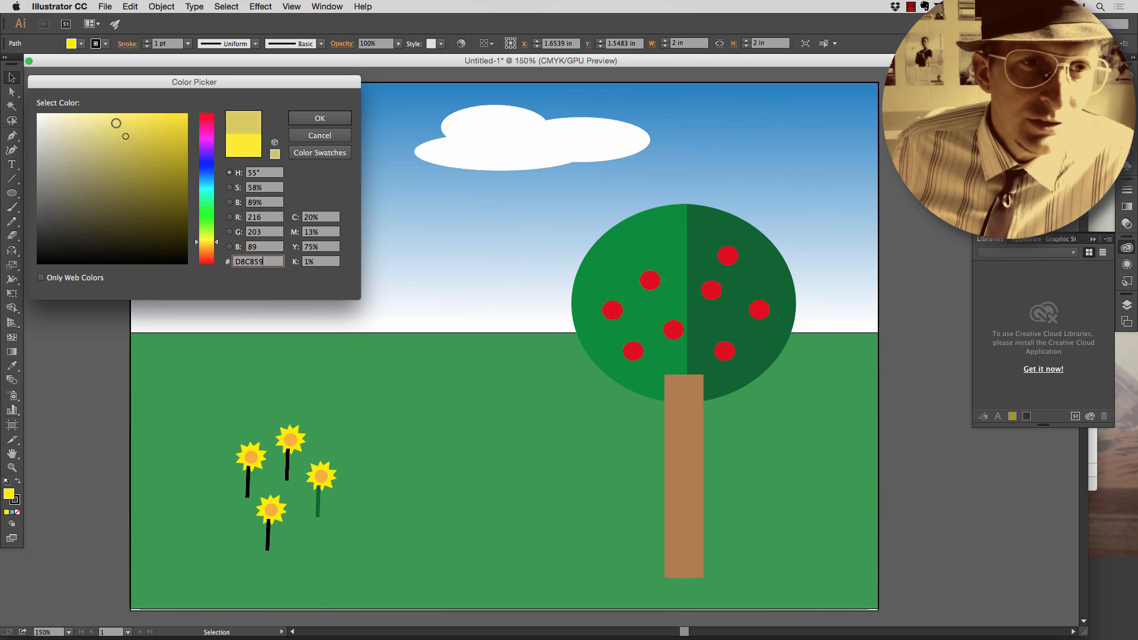
pyautogui.click(320, 119)
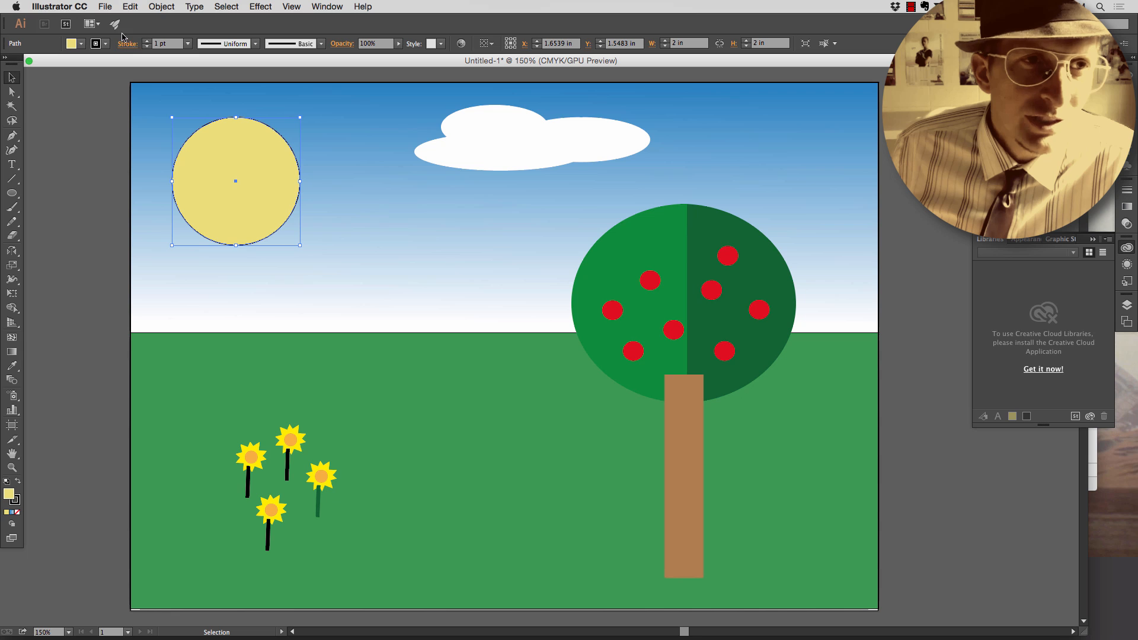
pyautogui.click(106, 44)
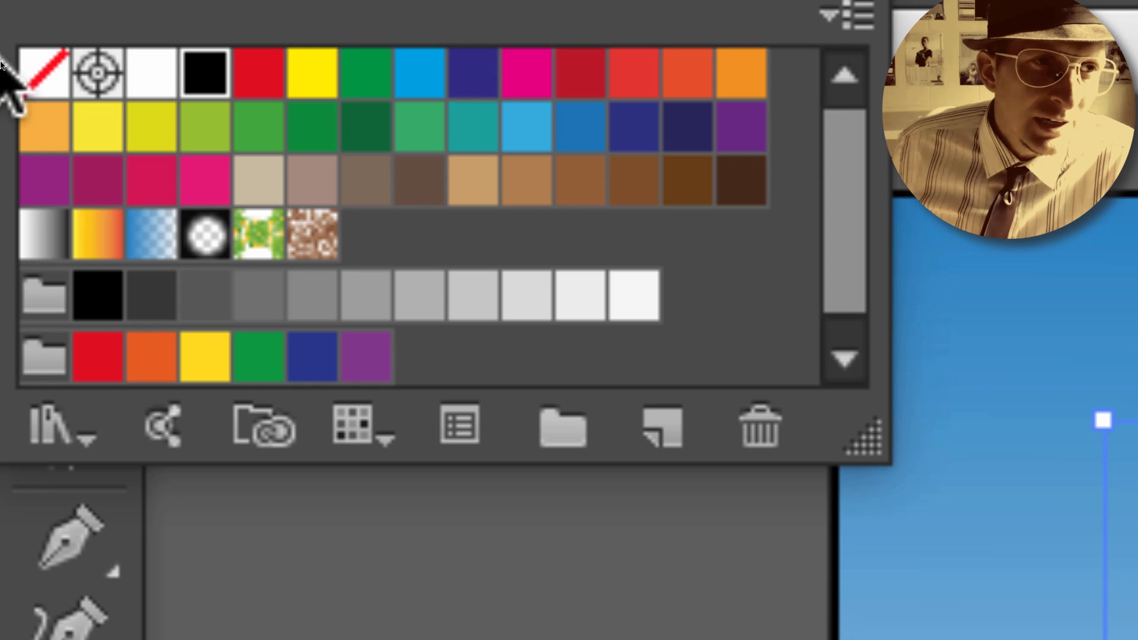
pyautogui.click(39, 73)
pyautogui.click(200, 184)
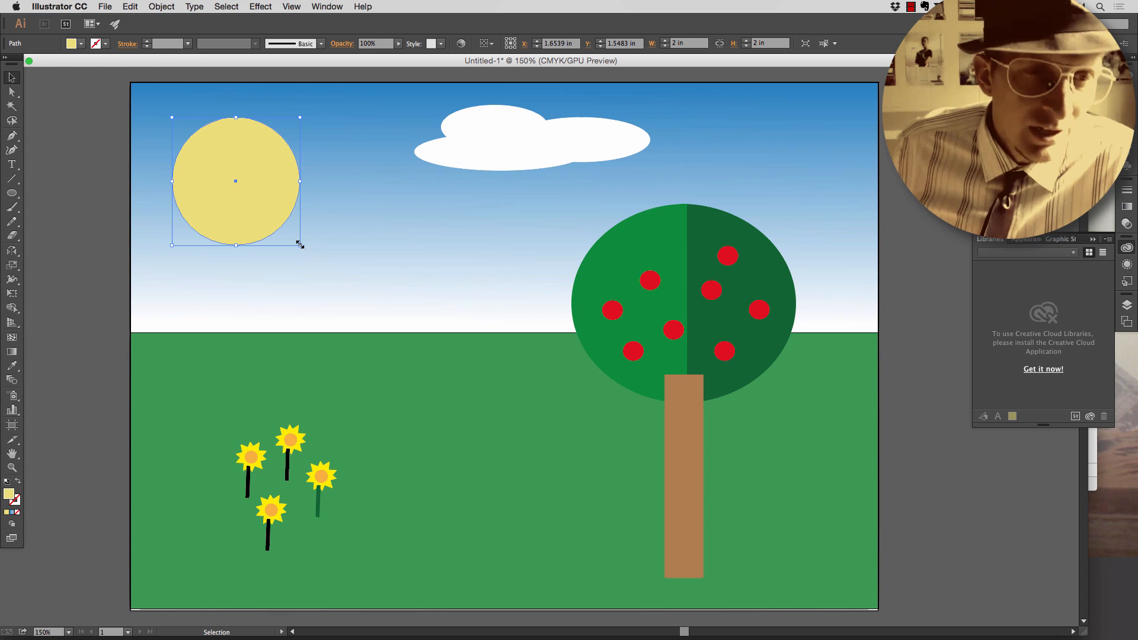
# - Scale the pale yellow circle down proportionally to about 1.34 in in width and height
pyautogui.moveTo(299, 245); pyautogui.dragTo(286, 170)
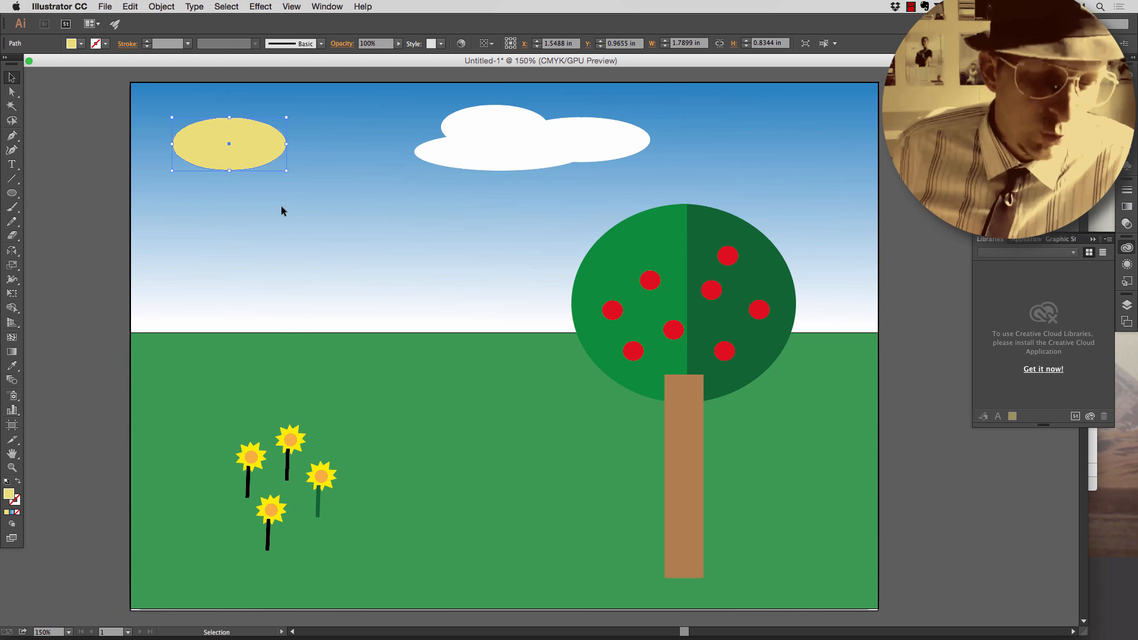
pyautogui.press('super+z')
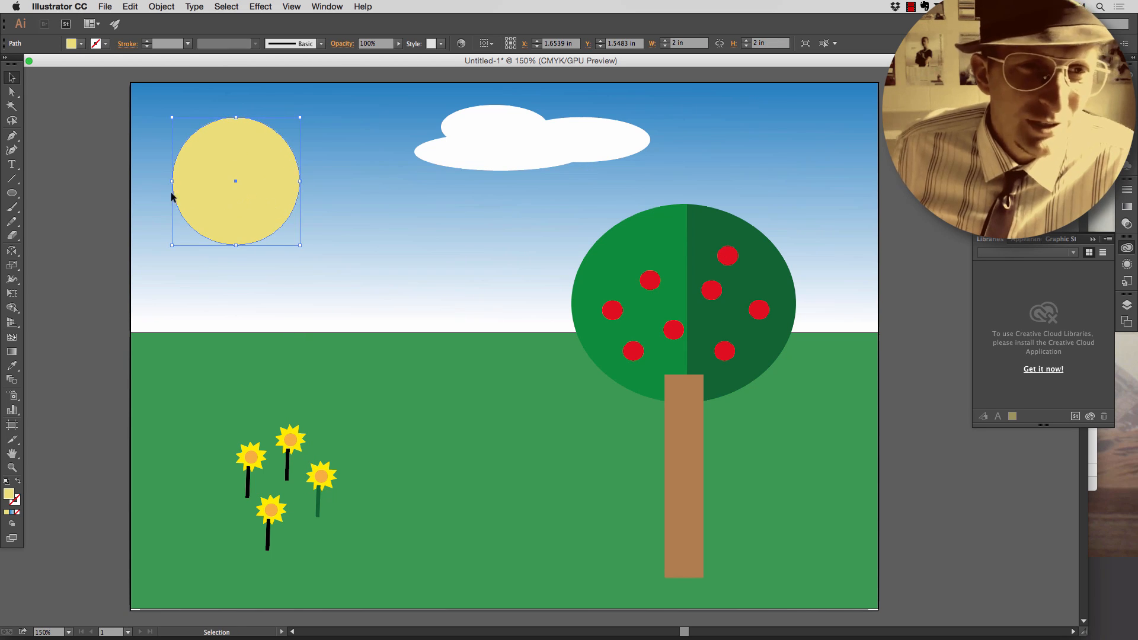
pyautogui.scroll(8, 144, 183)
pyautogui.scroll(-7, 147, 183)
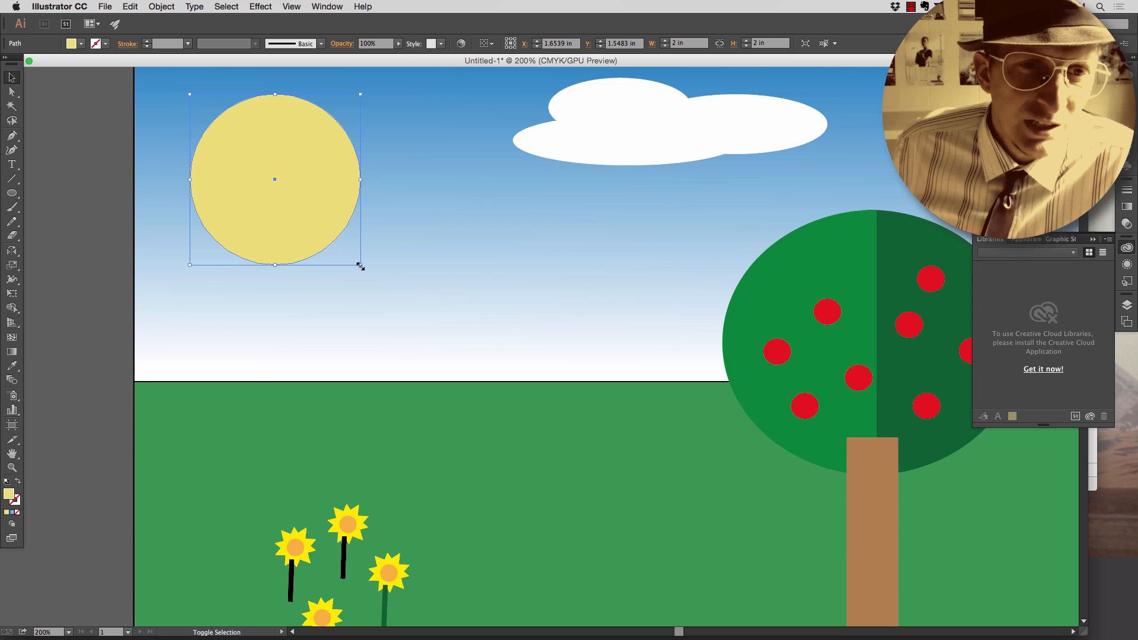
pyautogui.moveTo(360, 265); pyautogui.dragTo(305, 211)
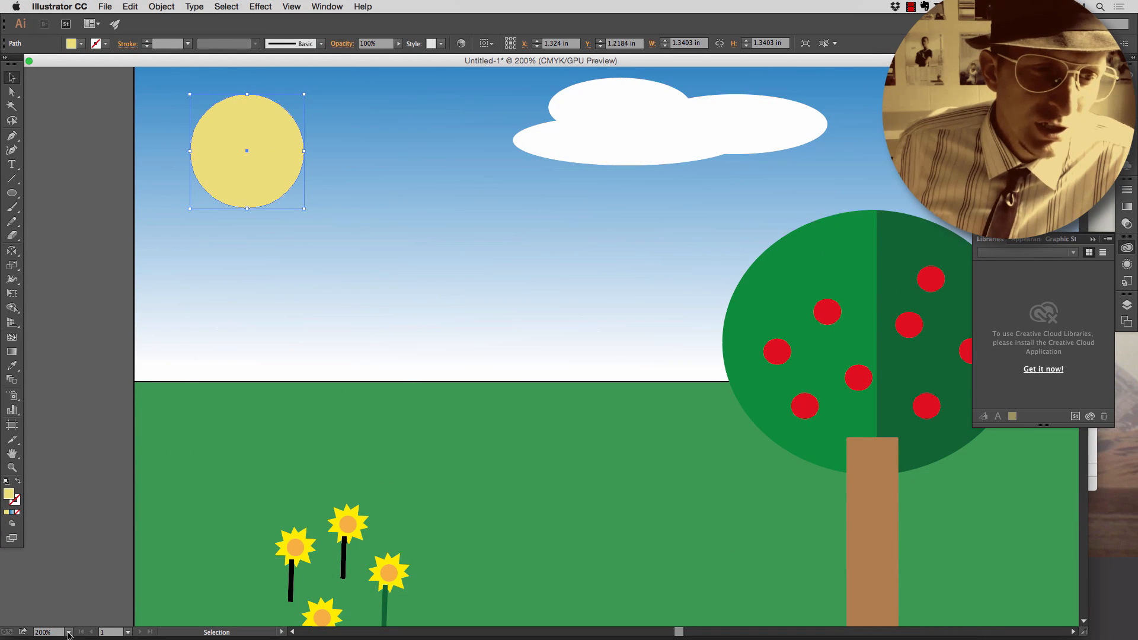
# - Examine the pale yellow sun circle up close at 300% magnification
pyautogui.click(68, 632)
pyautogui.click(106, 461)
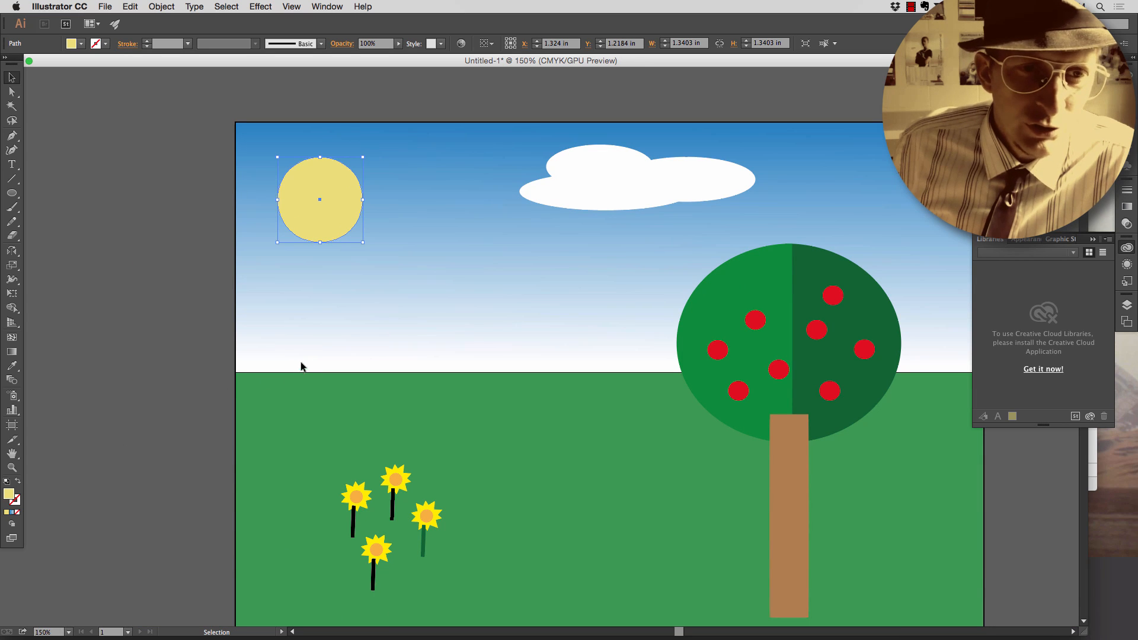
pyautogui.press('a')
pyautogui.press('super+equal')
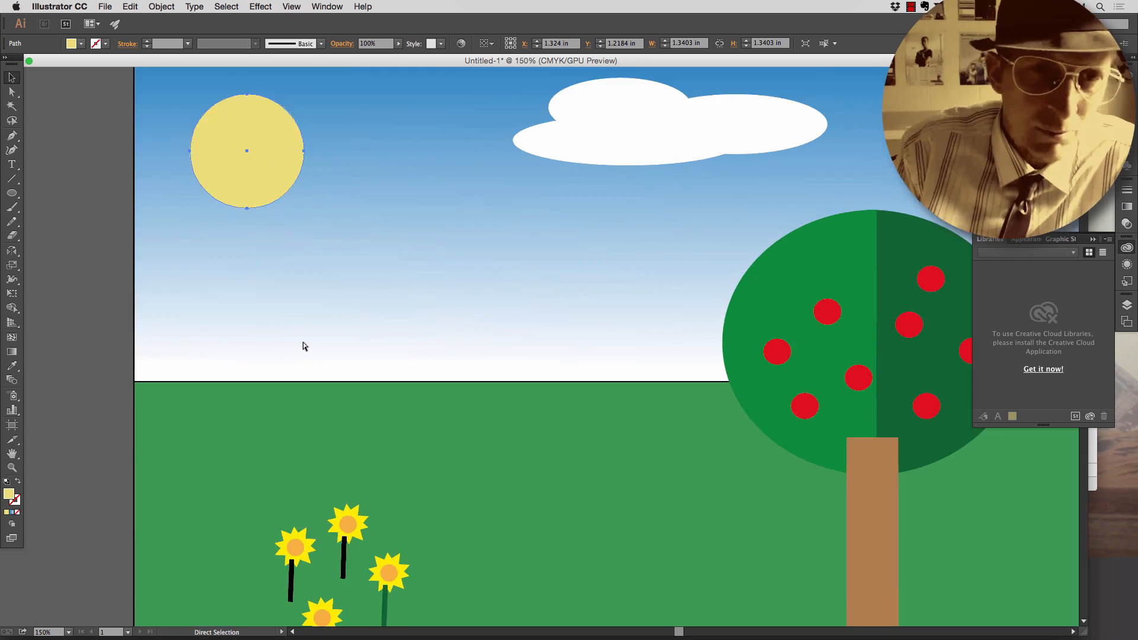
pyautogui.press('v')
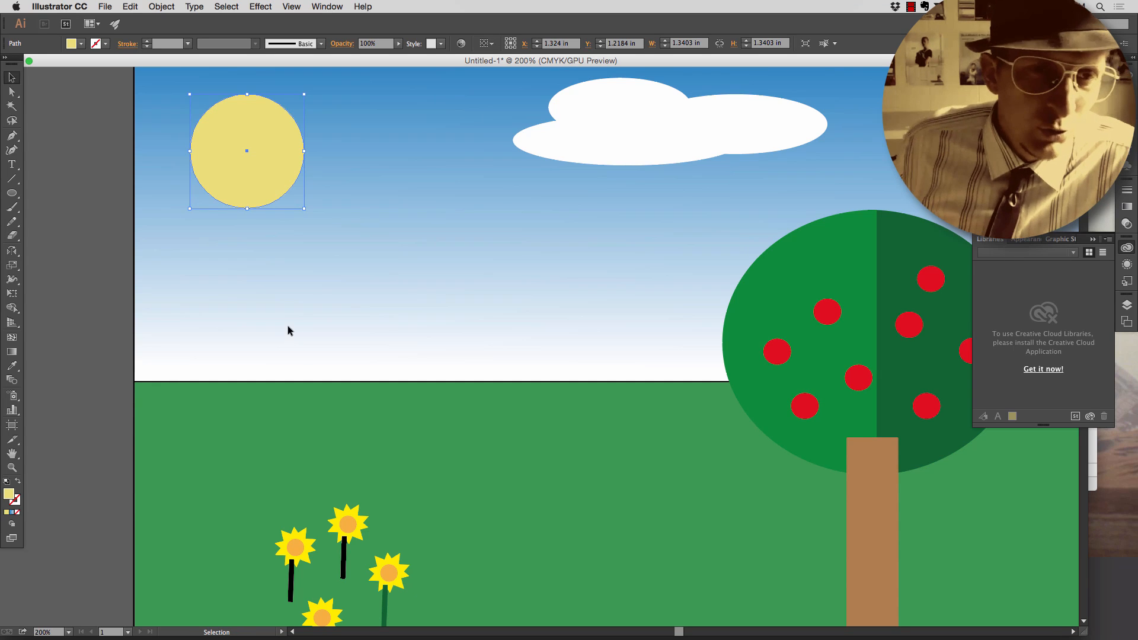
pyautogui.press('space')
pyautogui.moveTo(259, 265); pyautogui.dragTo(338, 407)
pyautogui.press('super+equal')
pyautogui.press('space')
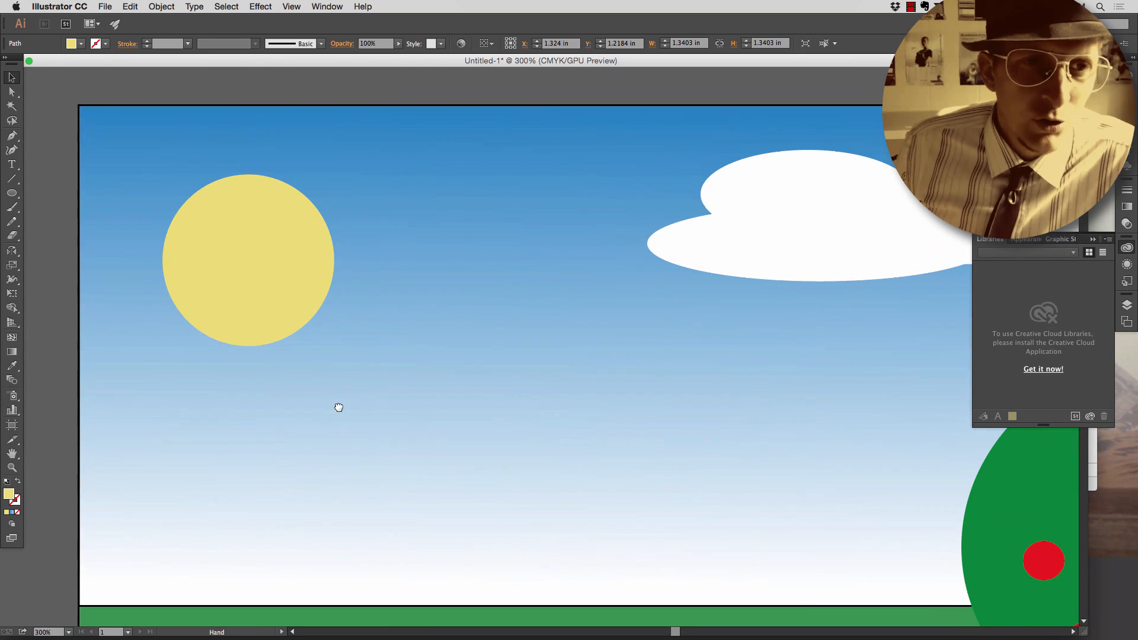
pyautogui.click(217, 293)
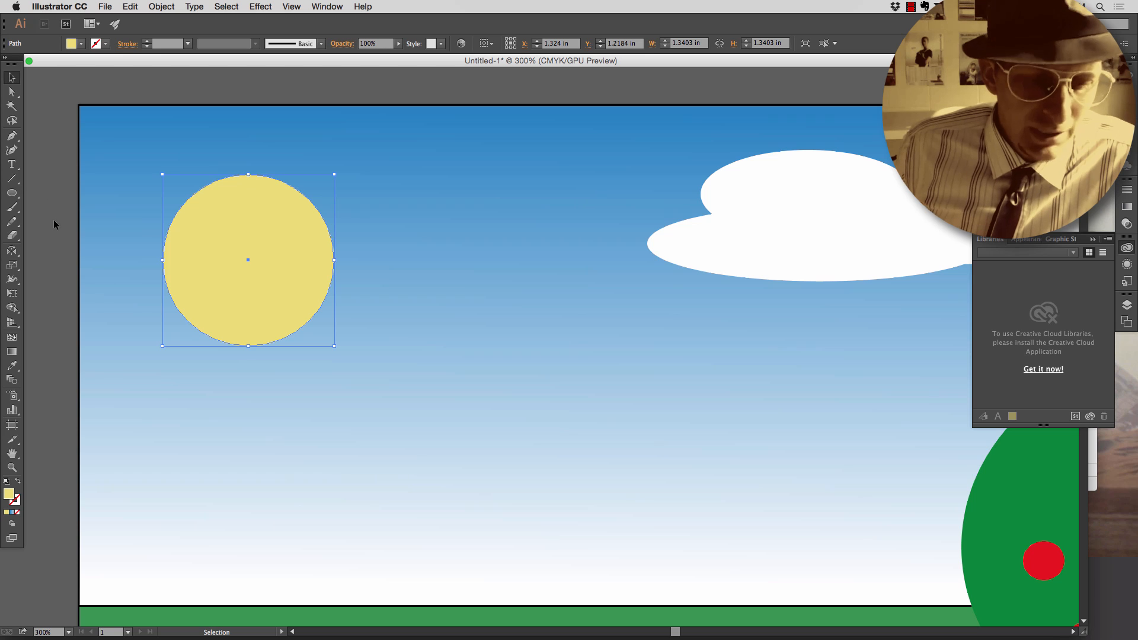
# - With the Paintbrush tool active, try swapping the sun circle's fill and stroke colours, then restore them
pyautogui.press('b')
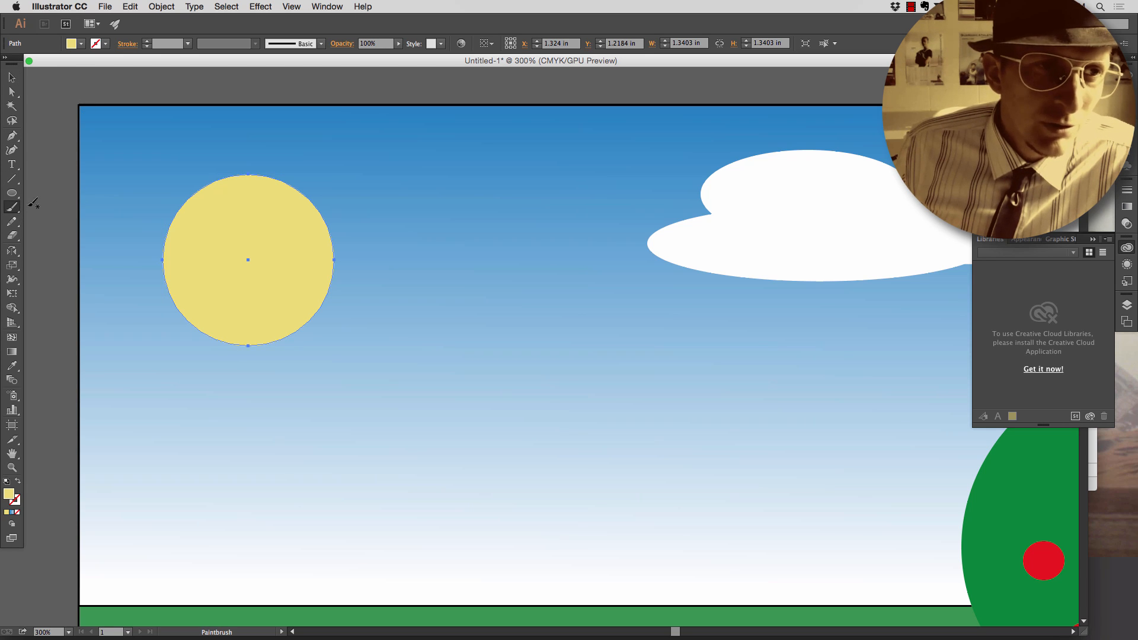
pyautogui.click(105, 44)
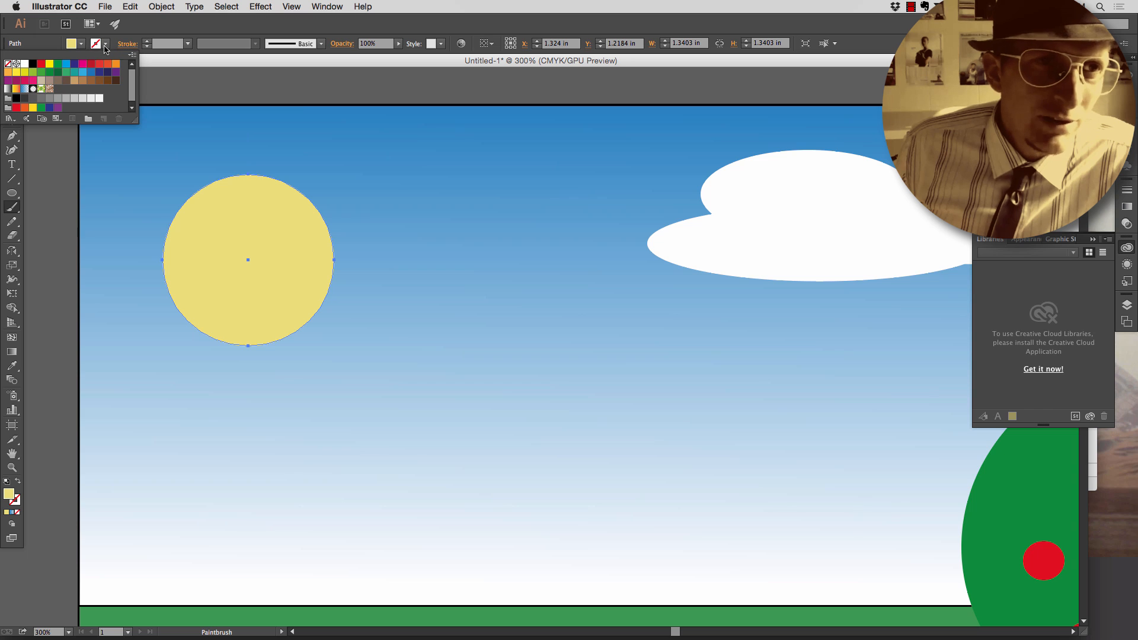
pyautogui.click(52, 48)
pyautogui.hscroll(1, 73, 341)
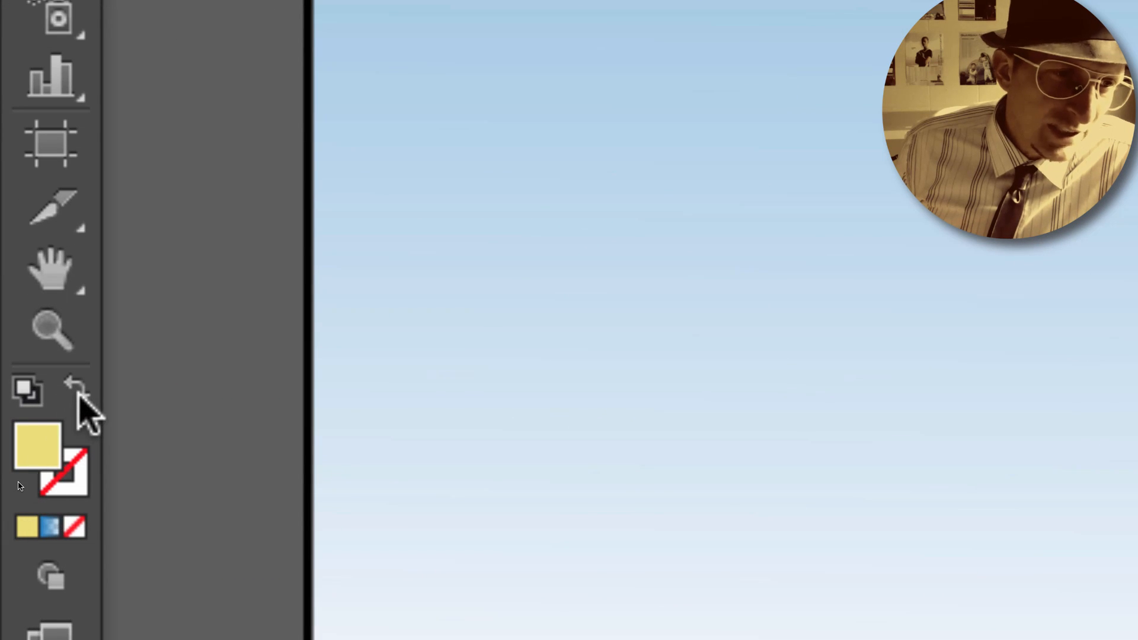
pyautogui.click(77, 392)
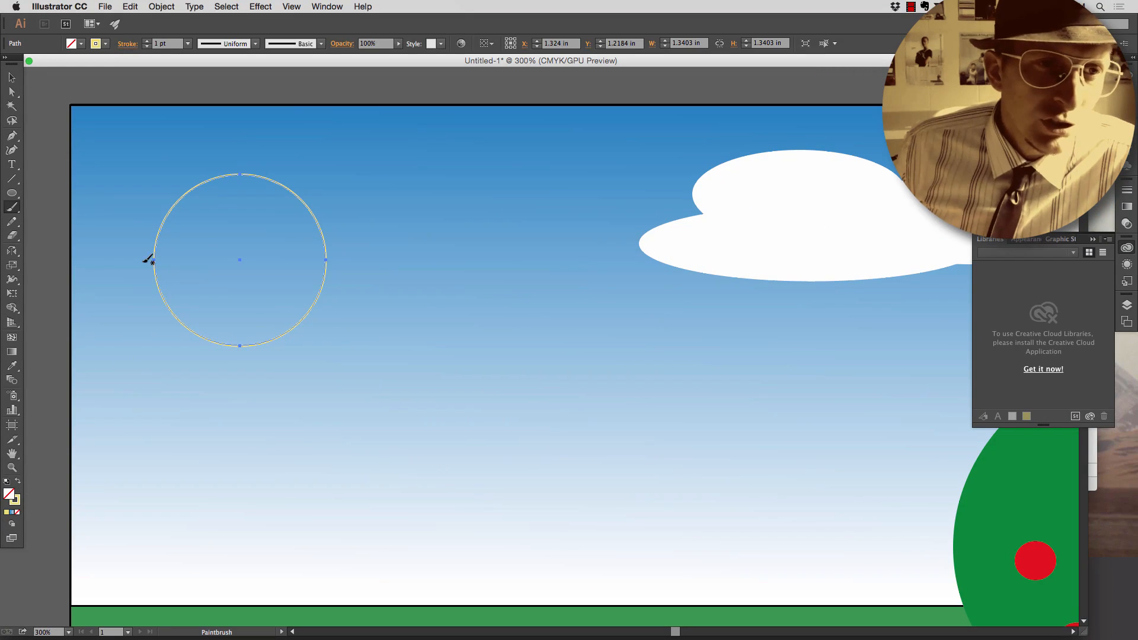
pyautogui.hotkey('shift', 'x')
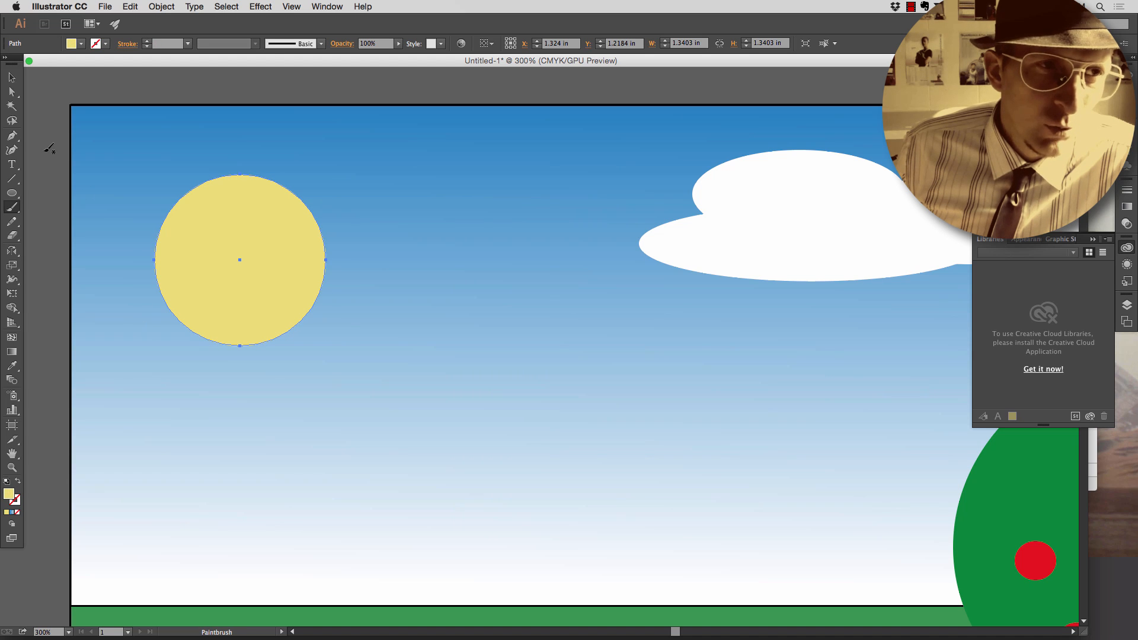
# - Deselect the sun circle and swap the drawing colours to no fill and a pale yellow stroke
pyautogui.click(12, 77)
pyautogui.click(112, 158)
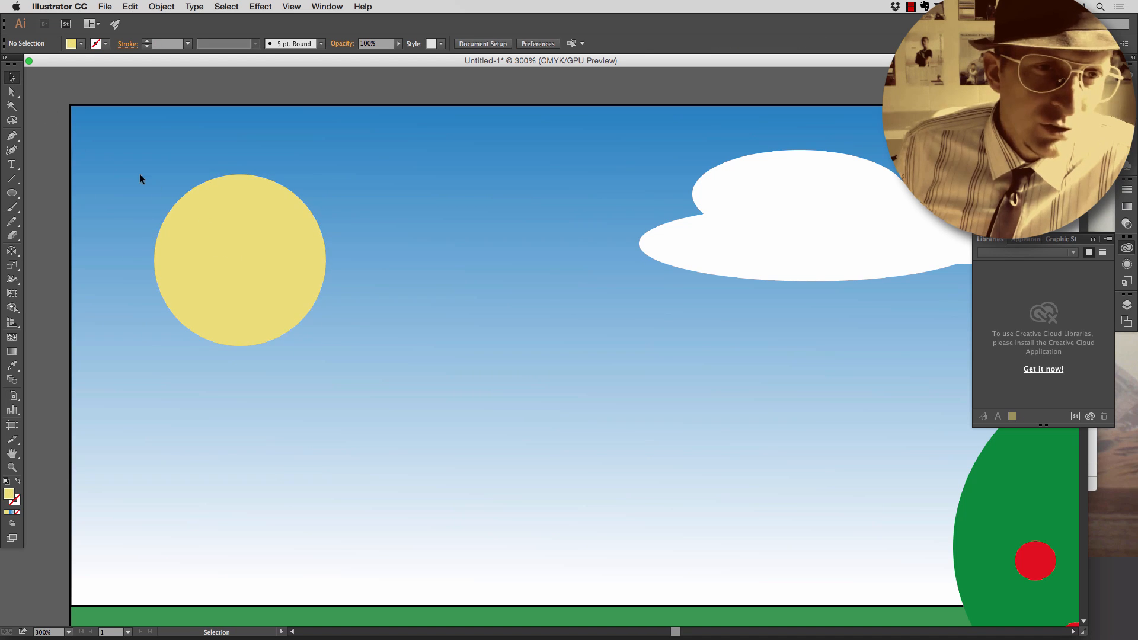
pyautogui.click(235, 248)
pyautogui.click(116, 154)
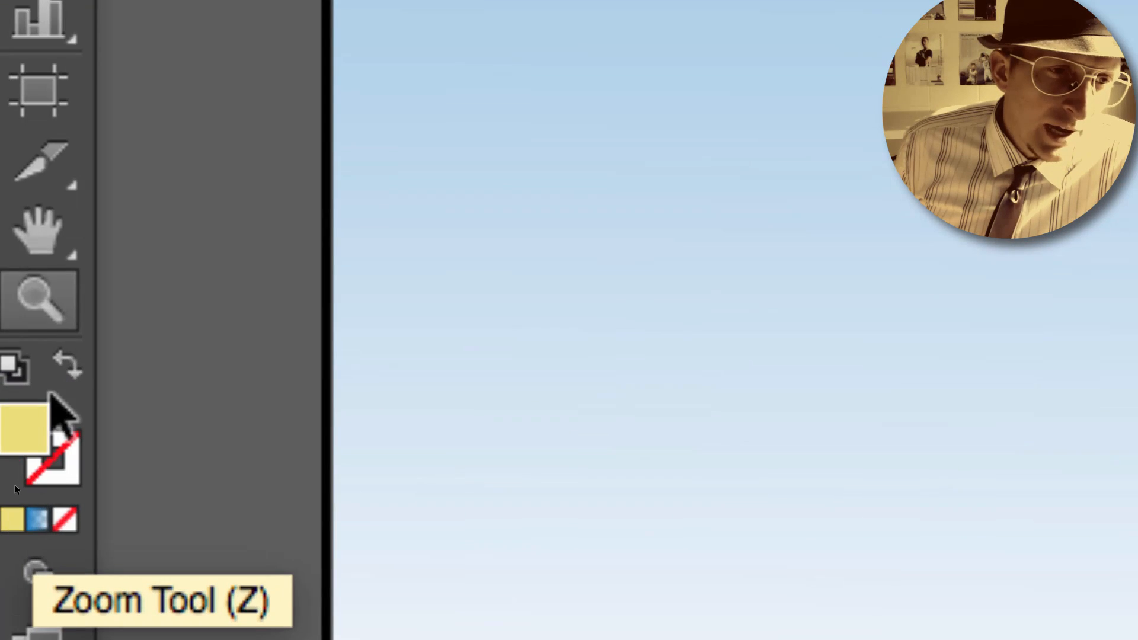
pyautogui.click(67, 364)
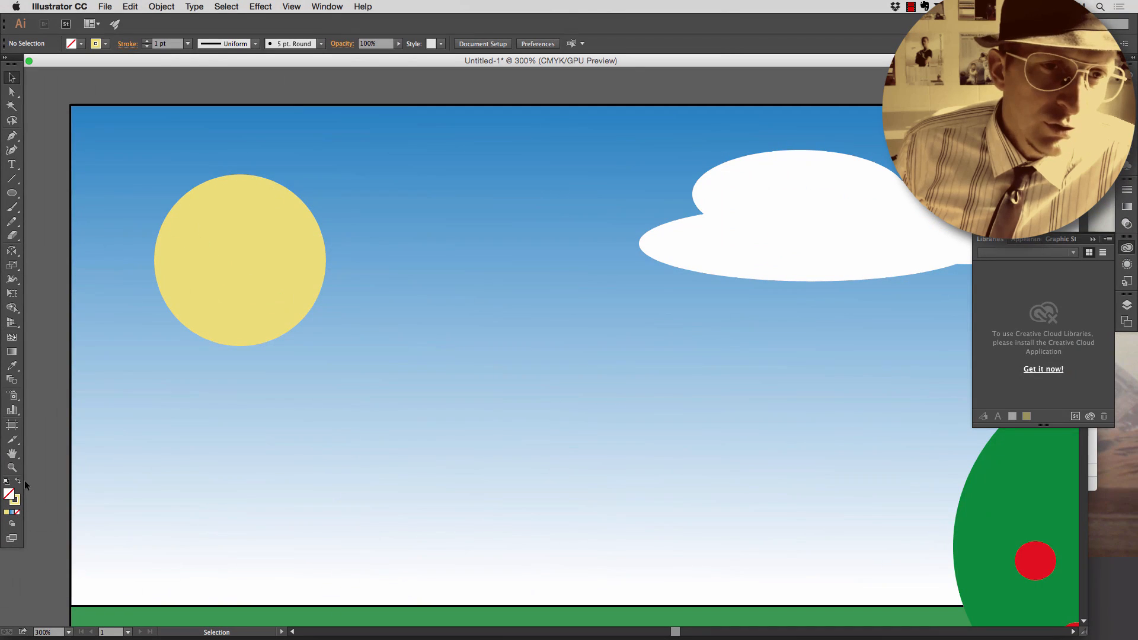
pyautogui.hscroll(1, 107, 332)
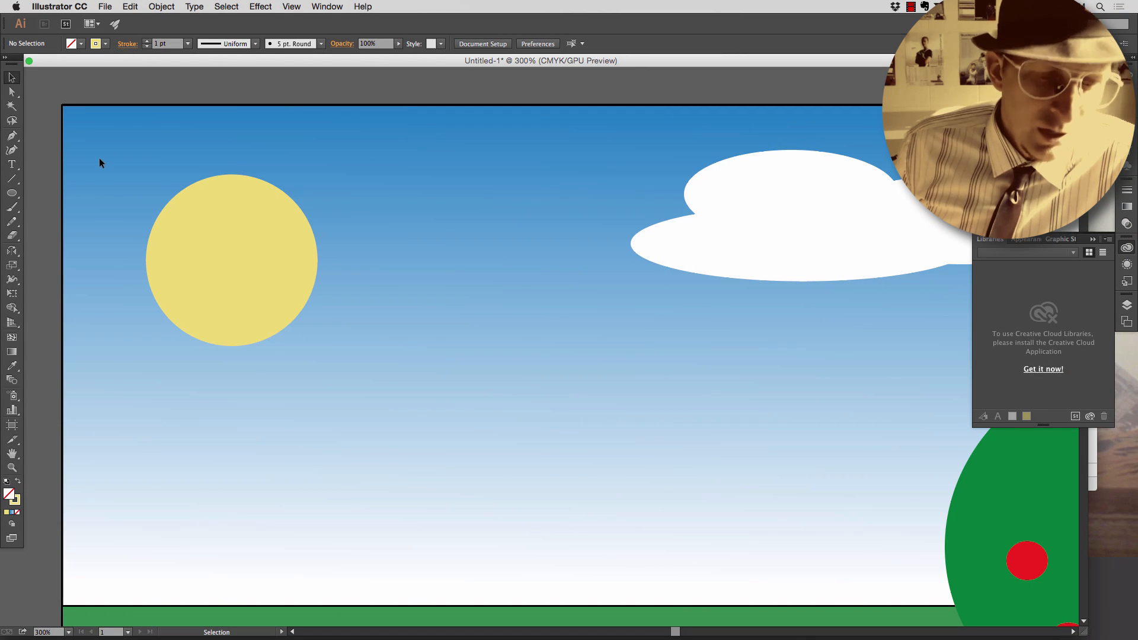
# - Paint two curved rays on the sun's upper edge with the 5 pt. Round brush, choosing a tapered width profile for the second
pyautogui.press('b')
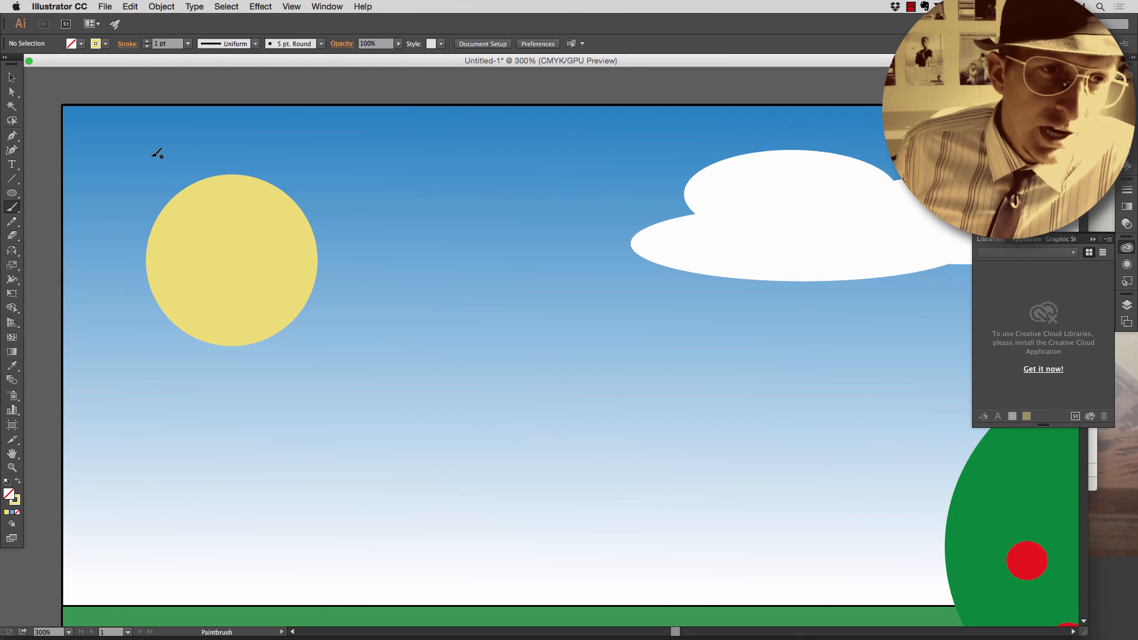
pyautogui.moveTo(151, 149); pyautogui.dragTo(177, 192)
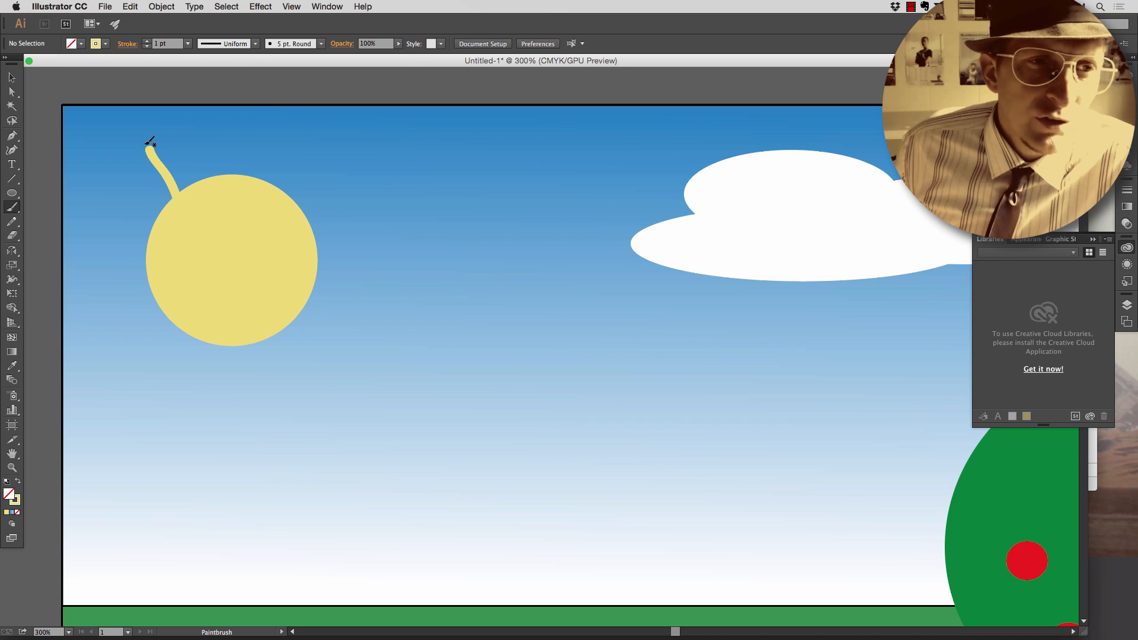
pyautogui.click(256, 44)
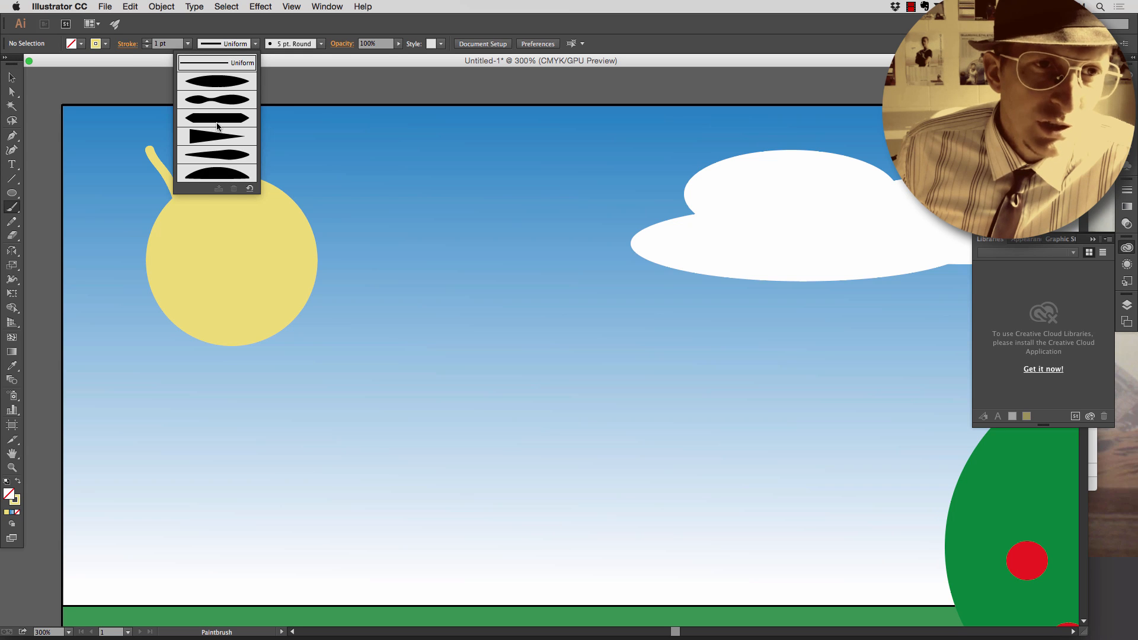
pyautogui.click(215, 158)
pyautogui.moveTo(252, 118)
pyautogui.mouseDown()
pyautogui.moveTo(257, 157)
pyautogui.moveTo(243, 177)
pyautogui.mouseUp()
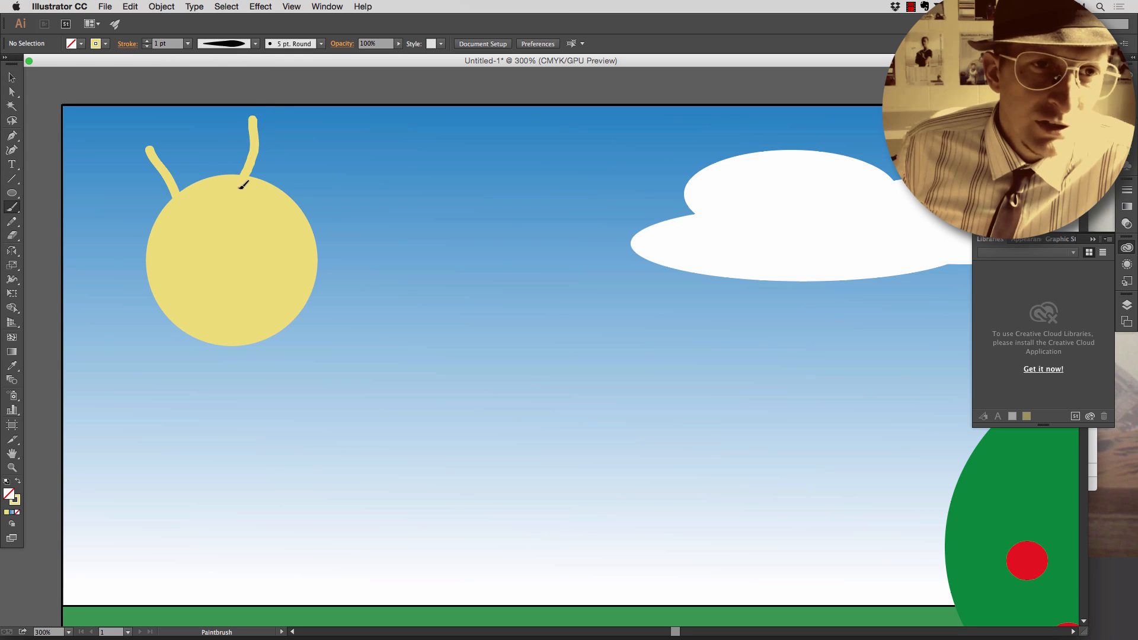
# - Switch to the 5 pt. Oval brush and paint three curved rays along the sun's right side
pyautogui.click(320, 43)
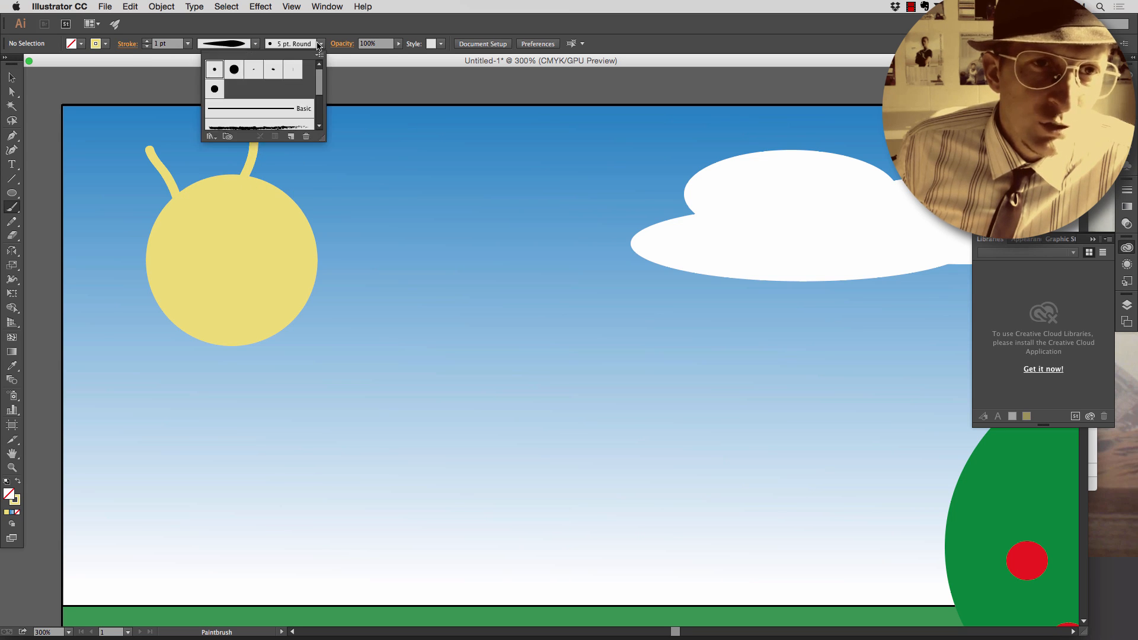
pyautogui.click(273, 70)
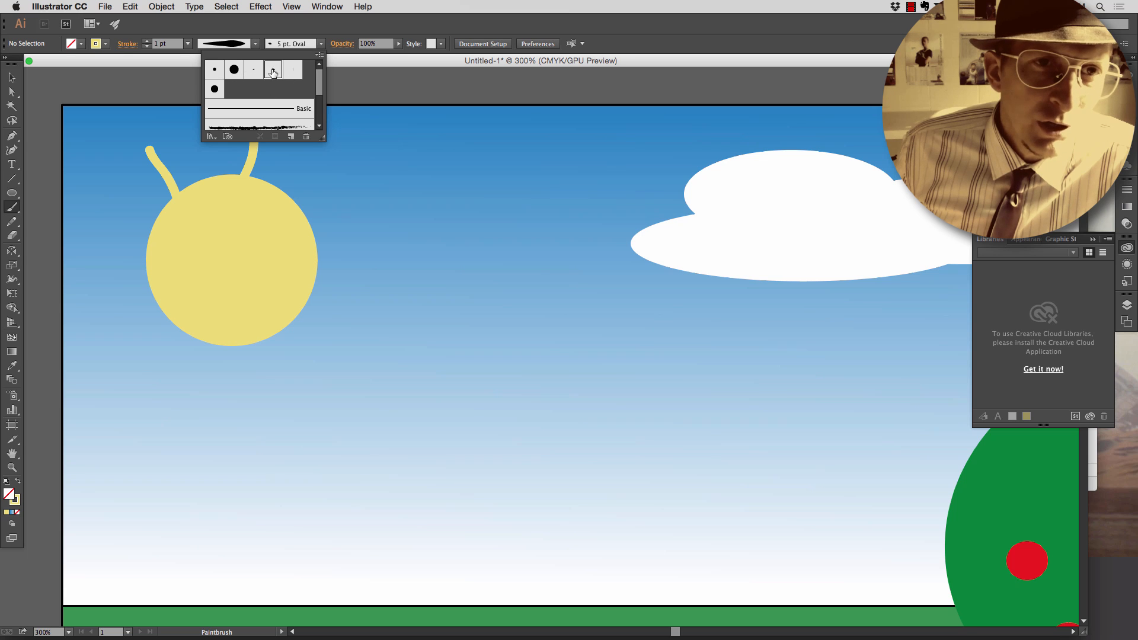
pyautogui.moveTo(328, 147); pyautogui.dragTo(287, 194)
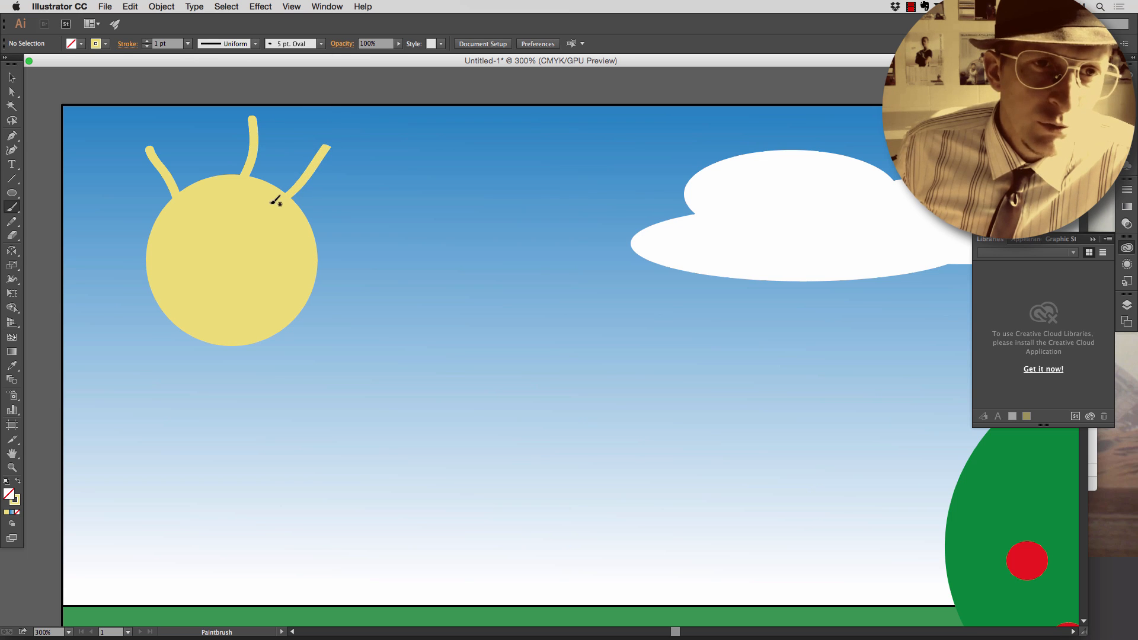
pyautogui.moveTo(368, 194)
pyautogui.mouseDown()
pyautogui.moveTo(338, 234)
pyautogui.moveTo(301, 248)
pyautogui.moveTo(381, 323)
pyautogui.mouseUp()
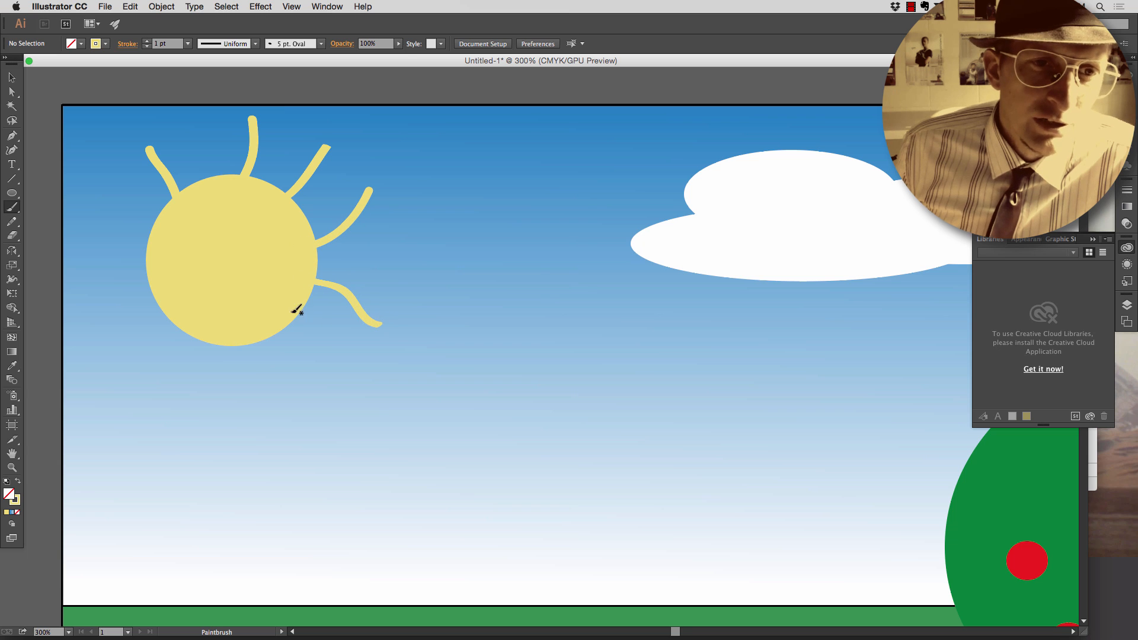
# - Try painting seven more rays around the sun's lower, left and upper edges
pyautogui.moveTo(286, 326); pyautogui.dragTo(300, 387)
pyautogui.moveTo(222, 345); pyautogui.dragTo(195, 405)
pyautogui.moveTo(169, 320); pyautogui.dragTo(117, 346)
pyautogui.moveTo(101, 267); pyautogui.dragTo(147, 273)
pyautogui.moveTo(109, 184)
pyautogui.mouseDown()
pyautogui.moveTo(127, 213)
pyautogui.moveTo(161, 220)
pyautogui.mouseUp()
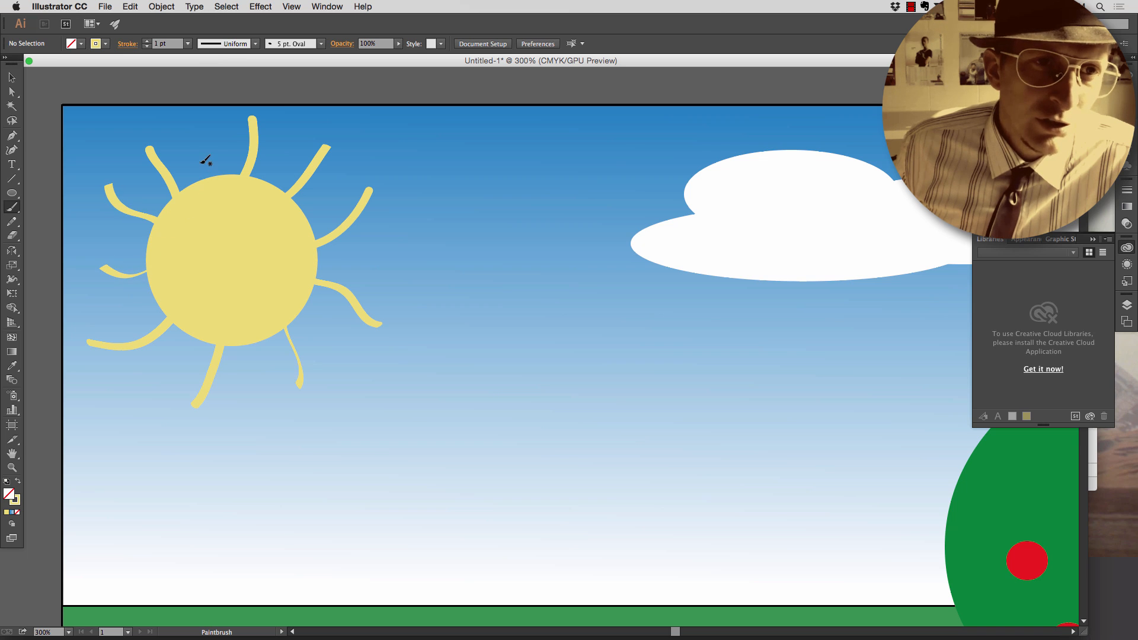
pyautogui.moveTo(192, 134); pyautogui.dragTo(205, 179)
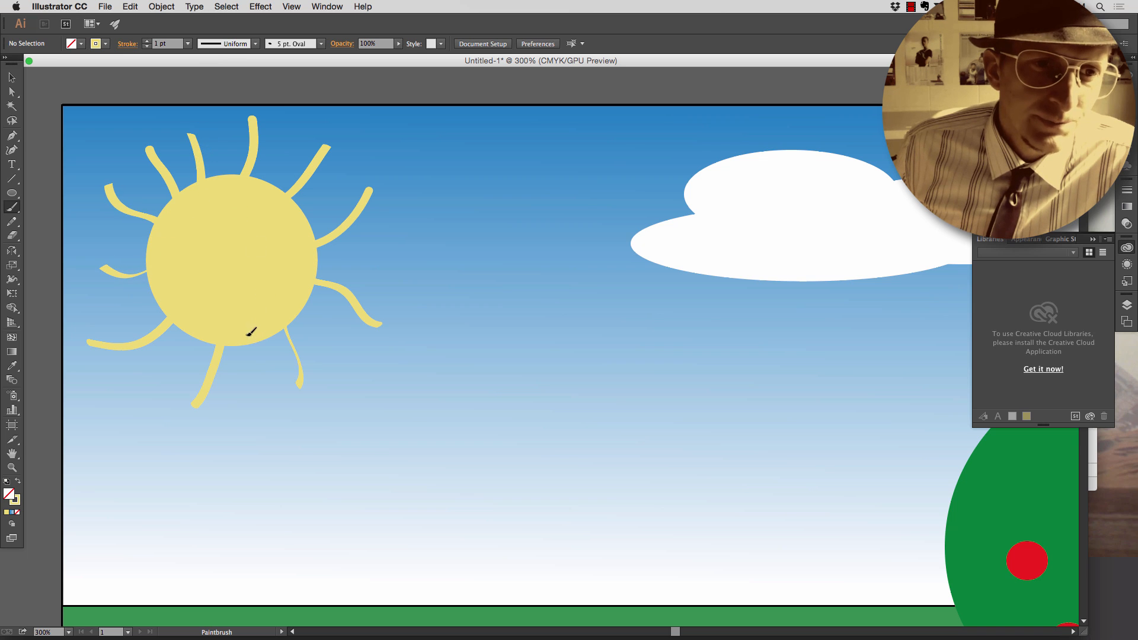
pyautogui.moveTo(248, 330); pyautogui.dragTo(249, 399)
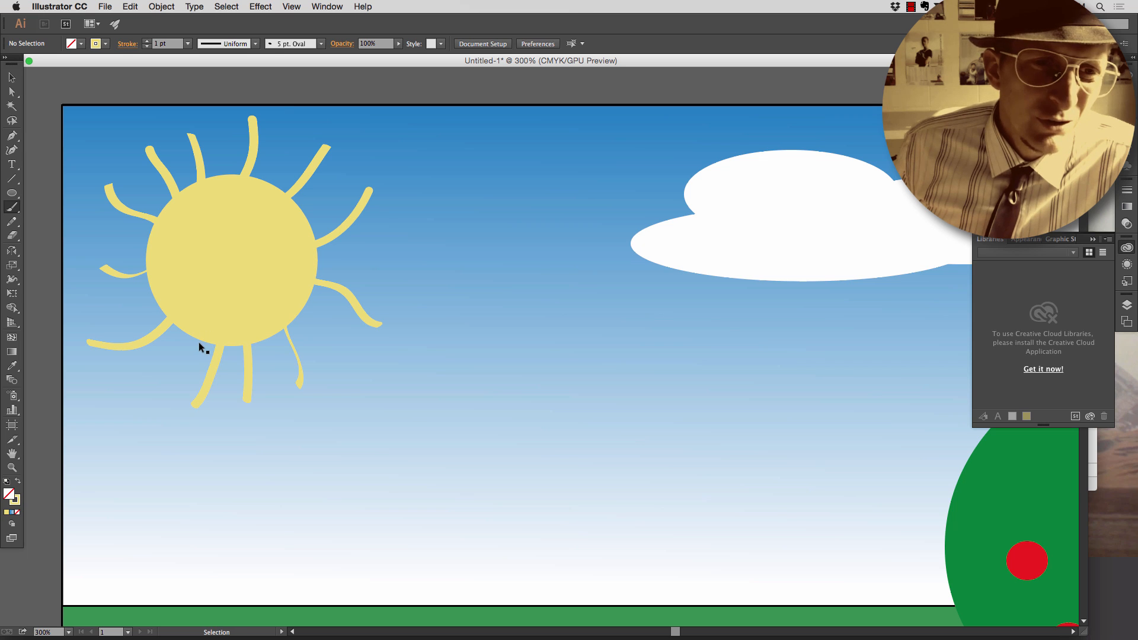
# - Undo the rays just painted around the sun's lower, left and upper edges
pyautogui.press('super+z')
pyautogui.press('super+z')
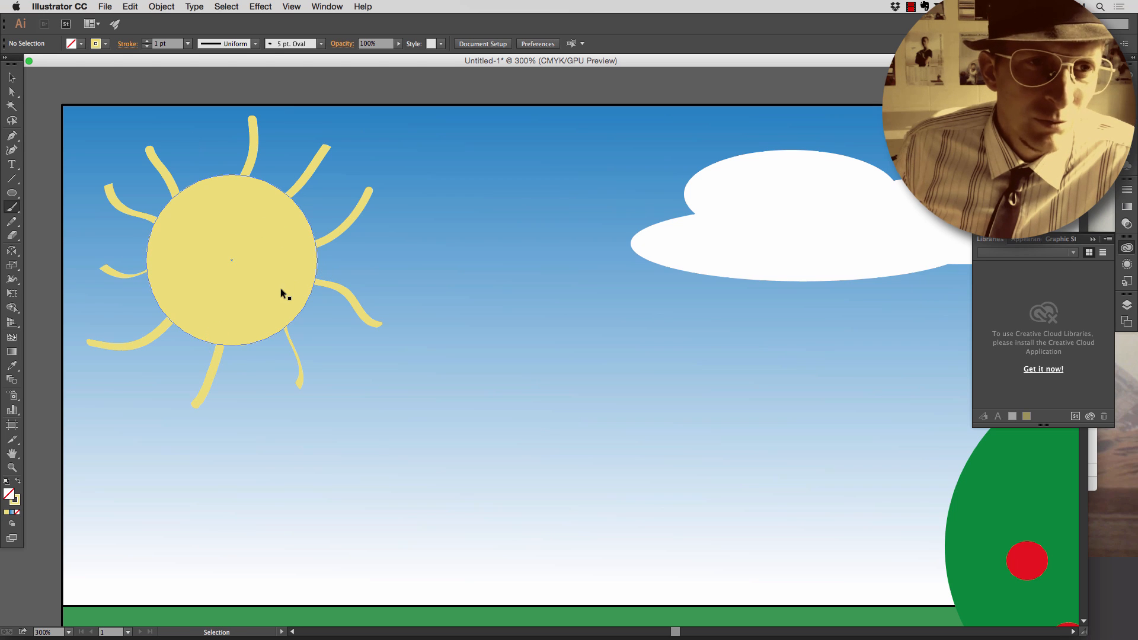
pyautogui.press('super+z')
pyautogui.press('super+z')
pyautogui.press('super+z')
pyautogui.press('super+z')
pyautogui.press('super+z')
pyautogui.press('super+z')
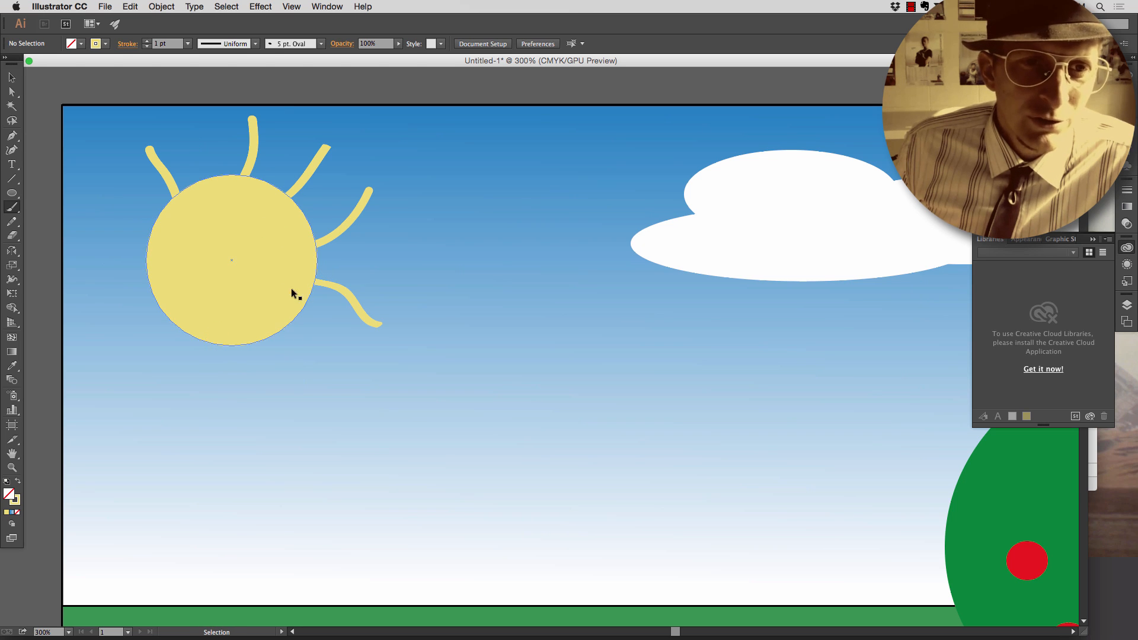
# - Repaint the sun's lower-right ray and paint four evenly spaced curved rays along its bottom and left side
pyautogui.moveTo(310, 287)
pyautogui.mouseDown()
pyautogui.moveTo(350, 294)
pyautogui.moveTo(371, 314)
pyautogui.mouseUp()
pyautogui.moveTo(278, 329)
pyautogui.mouseDown()
pyautogui.moveTo(297, 358)
pyautogui.moveTo(293, 391)
pyautogui.mouseUp()
pyautogui.moveTo(216, 345); pyautogui.dragTo(175, 401)
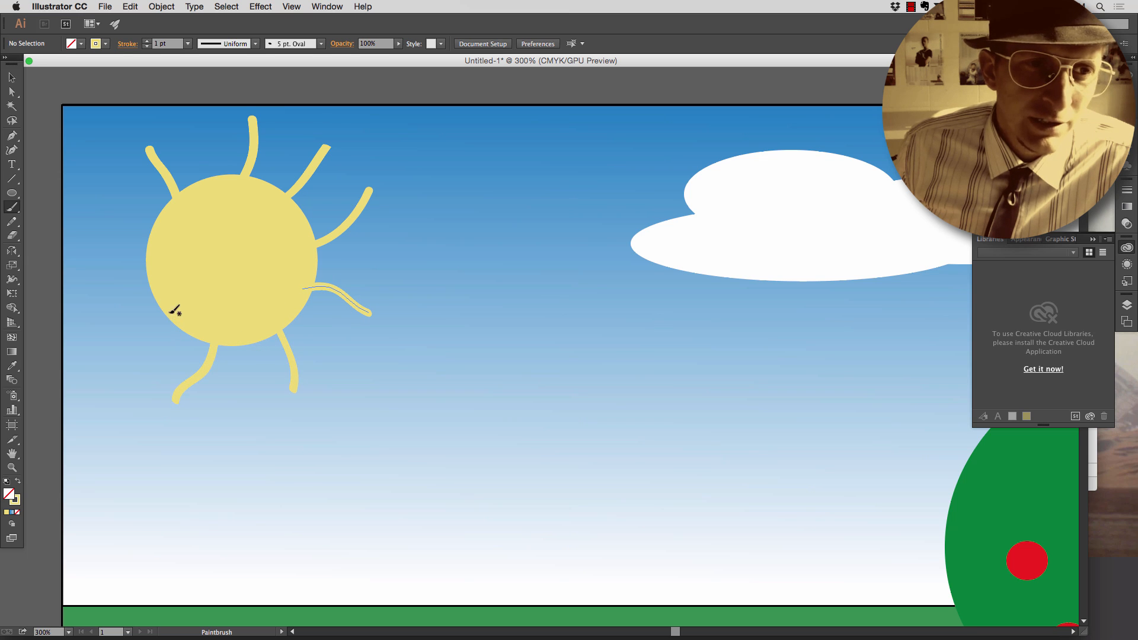
pyautogui.moveTo(160, 305); pyautogui.dragTo(99, 315)
pyautogui.moveTo(158, 238); pyautogui.dragTo(99, 191)
# - Try moving the sun circle on its own away from its rays, then undo the move and deselect it
pyautogui.click(11, 78)
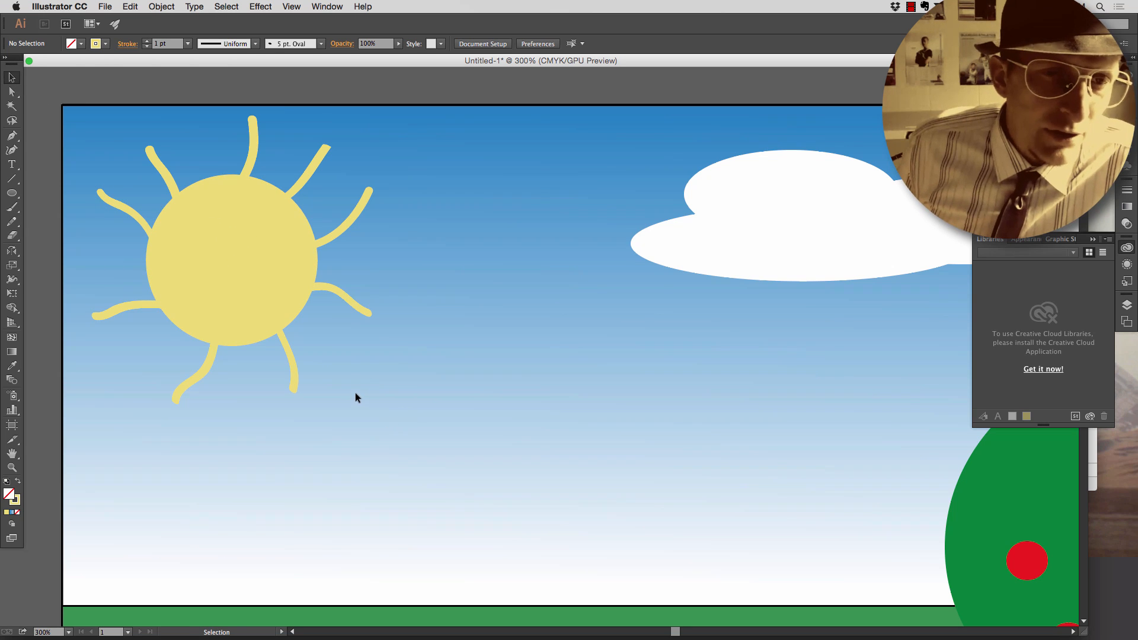
pyautogui.moveTo(272, 302); pyautogui.dragTo(326, 305)
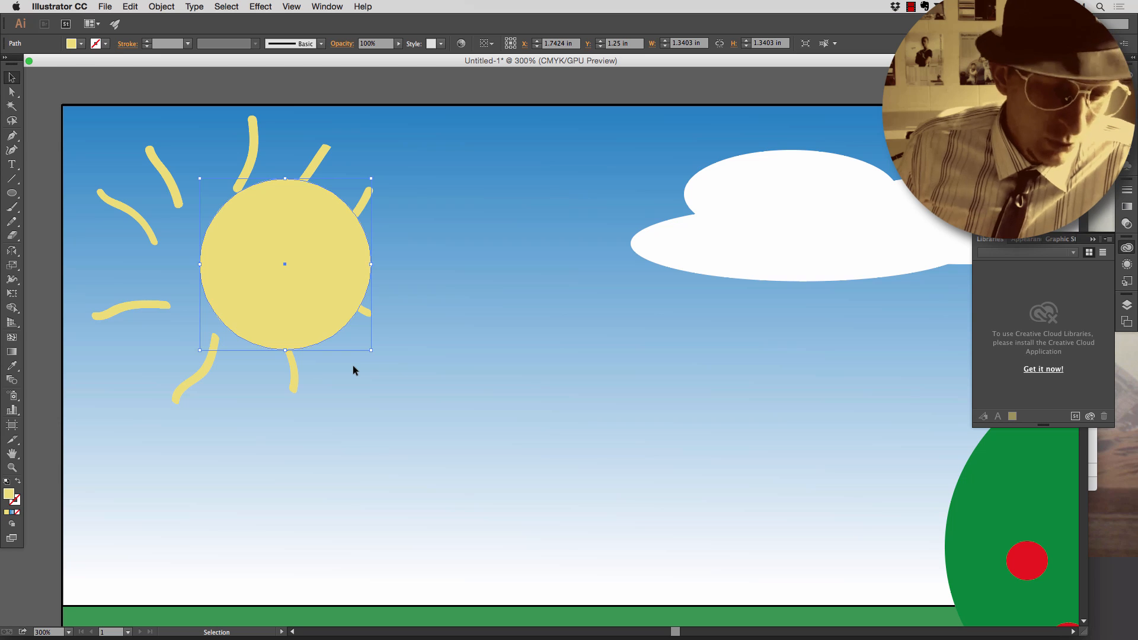
pyautogui.press('super+z')
pyautogui.click(378, 483)
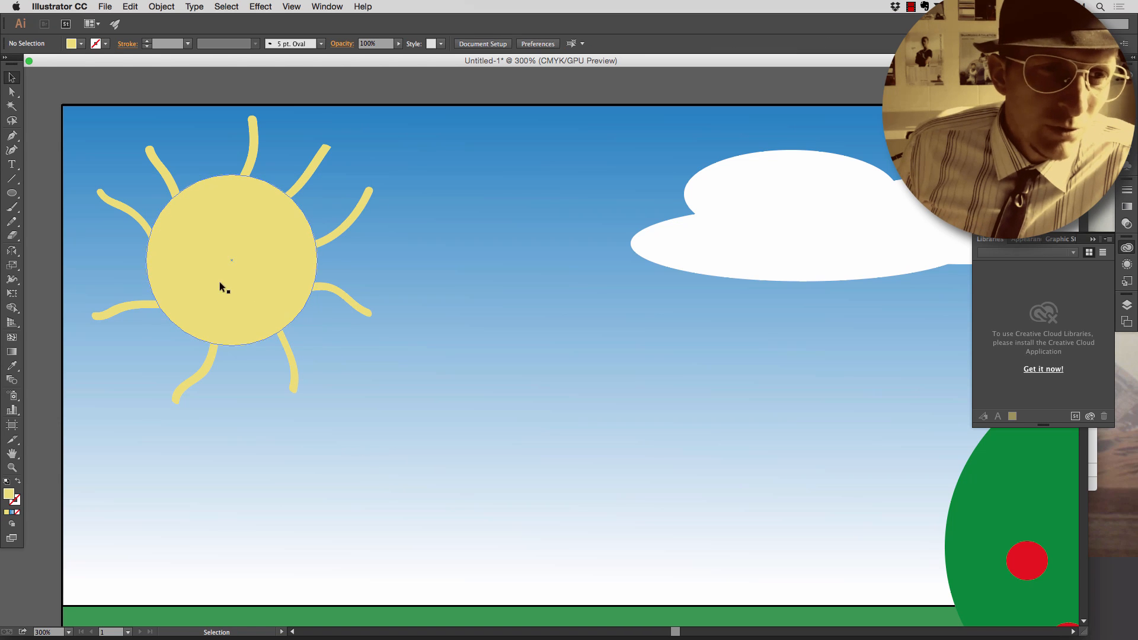
# - Group the sun circle with all of its painted rays and deselect the group
pyautogui.moveTo(71, 120); pyautogui.dragTo(395, 395)
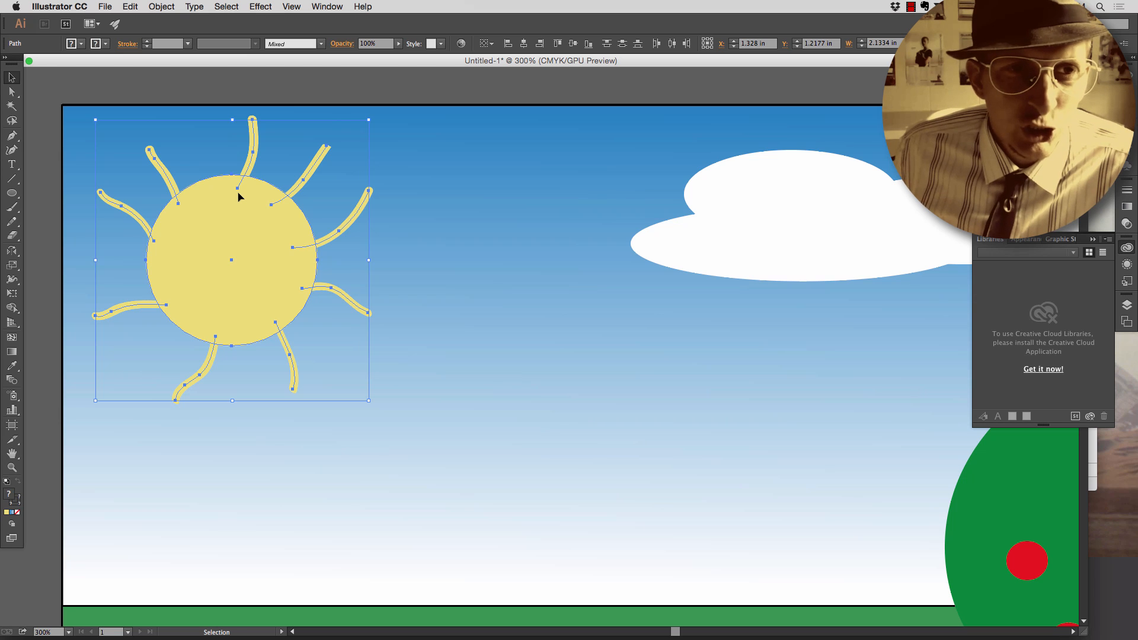
pyautogui.press('a')
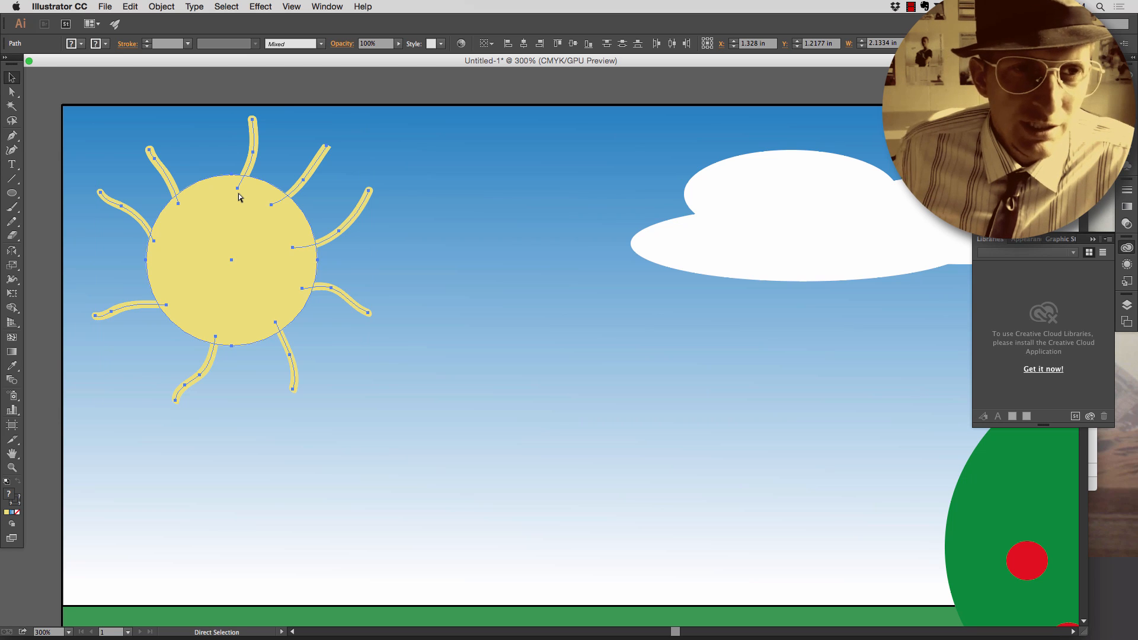
pyautogui.press('v')
pyautogui.hotkey('ctrl', 'g')
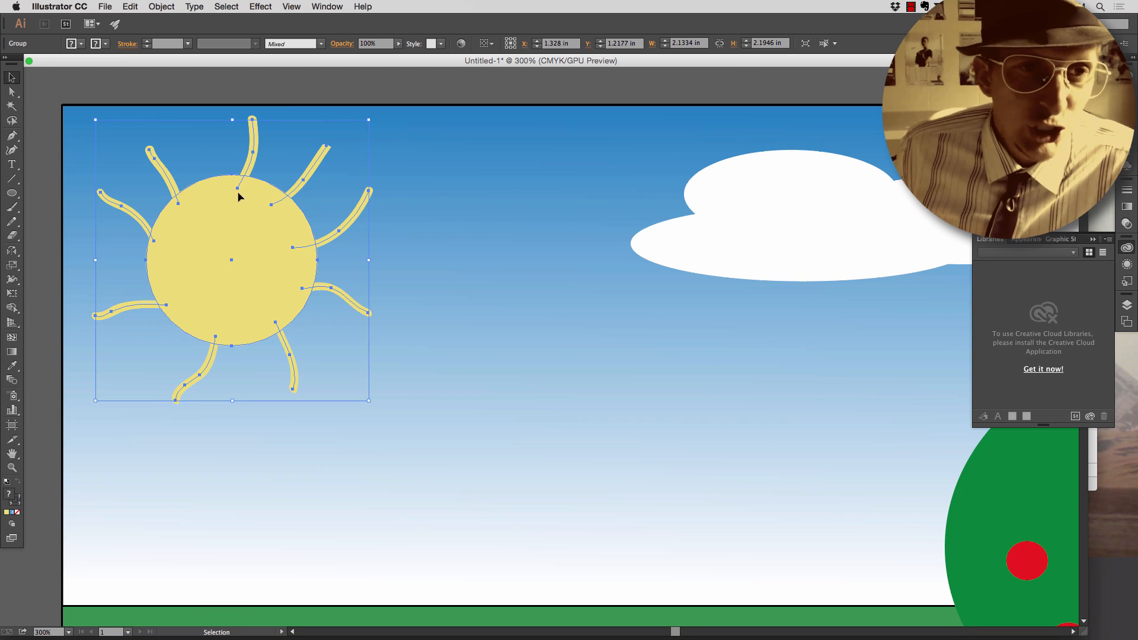
pyautogui.click(405, 285)
# - Scale the sun group down to about 1.74 by 1.79 in and reposition it in the upper-left sky
pyautogui.moveTo(241, 235); pyautogui.dragTo(253, 261)
pyautogui.moveTo(306, 293); pyautogui.dragTo(254, 288)
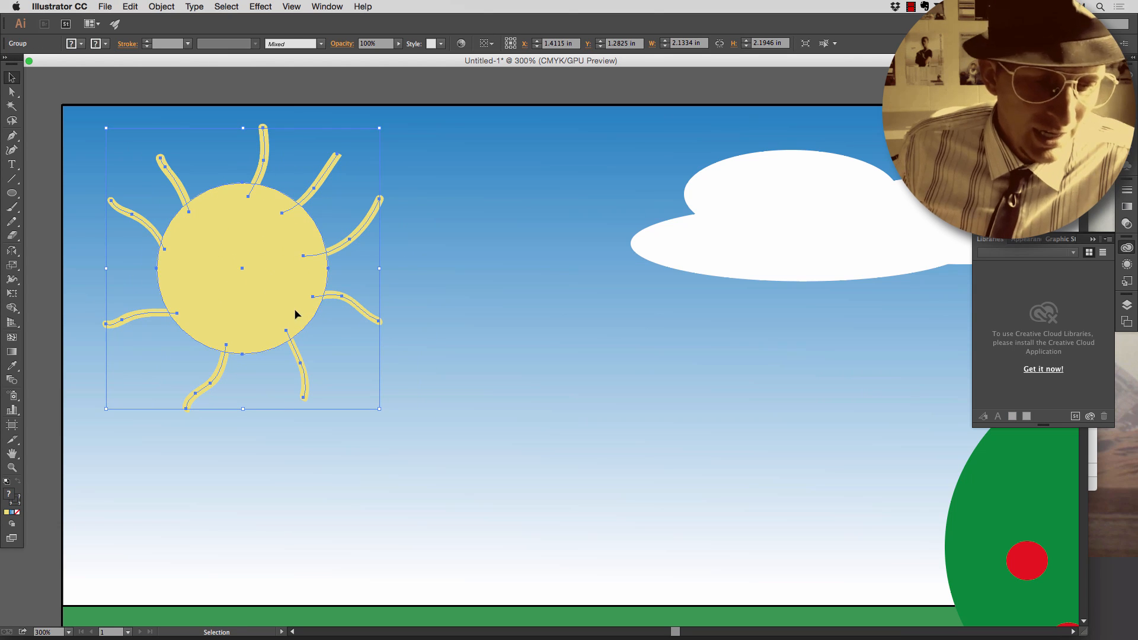
pyautogui.moveTo(378, 408); pyautogui.dragTo(330, 360)
pyautogui.click(368, 414)
pyautogui.moveTo(229, 240); pyautogui.dragTo(244, 254)
pyautogui.scroll(-1, 399, 391)
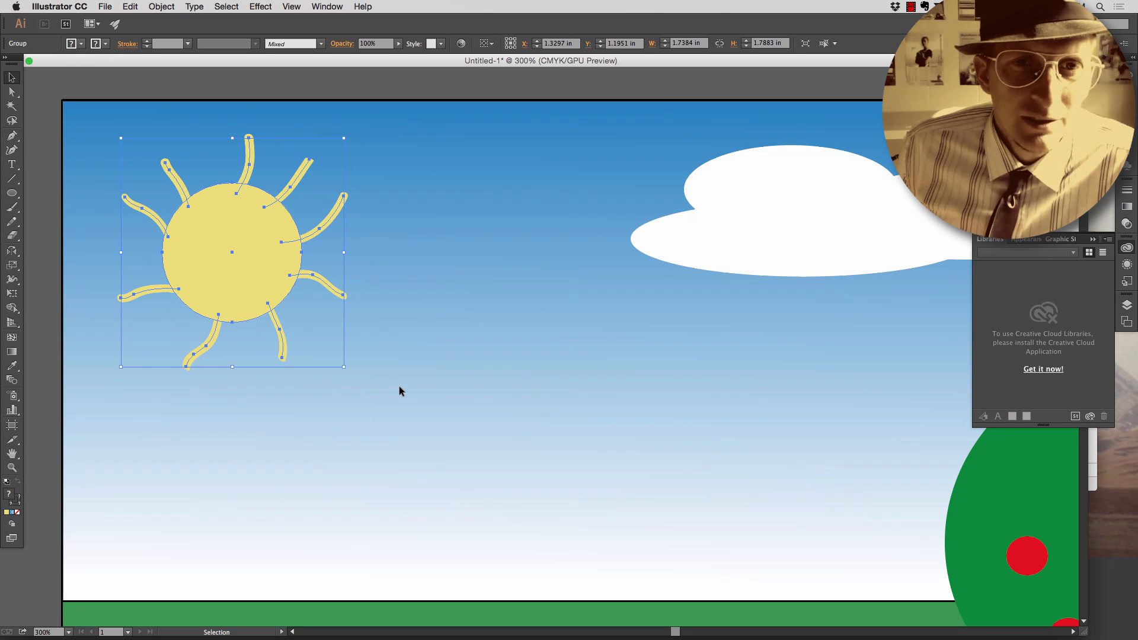
# - Delete the three white ellipses that form the old cloud above the tree
pyautogui.hscroll(2, 394, 388)
pyautogui.hscroll(10, 394, 385)
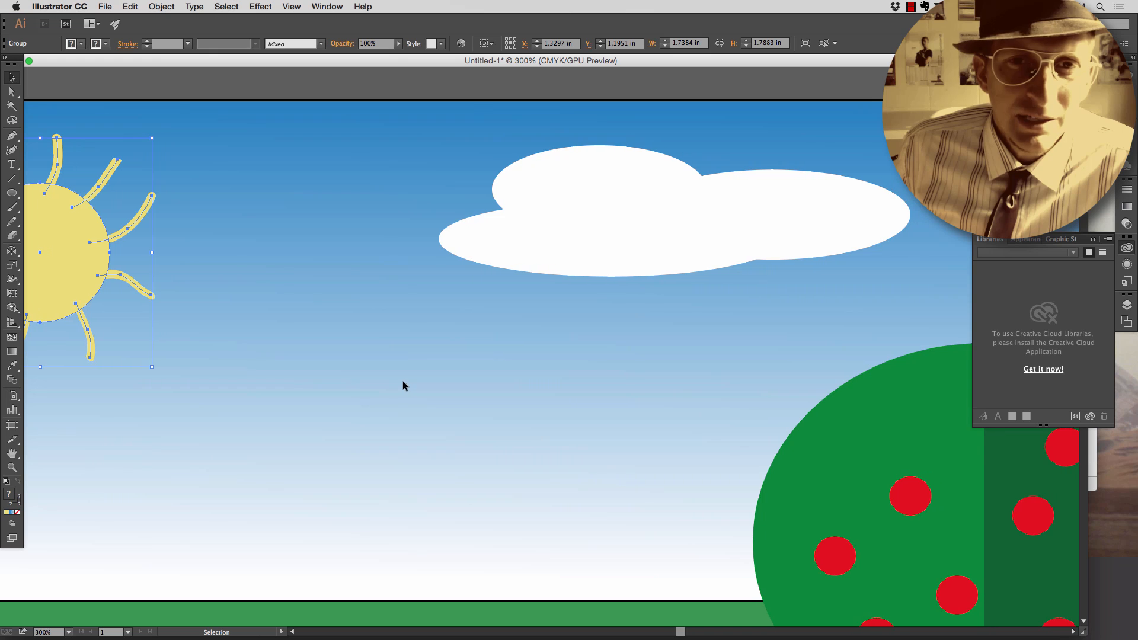
pyautogui.click(563, 258)
pyautogui.press('Delete')
pyautogui.click(571, 208)
pyautogui.press('Delete')
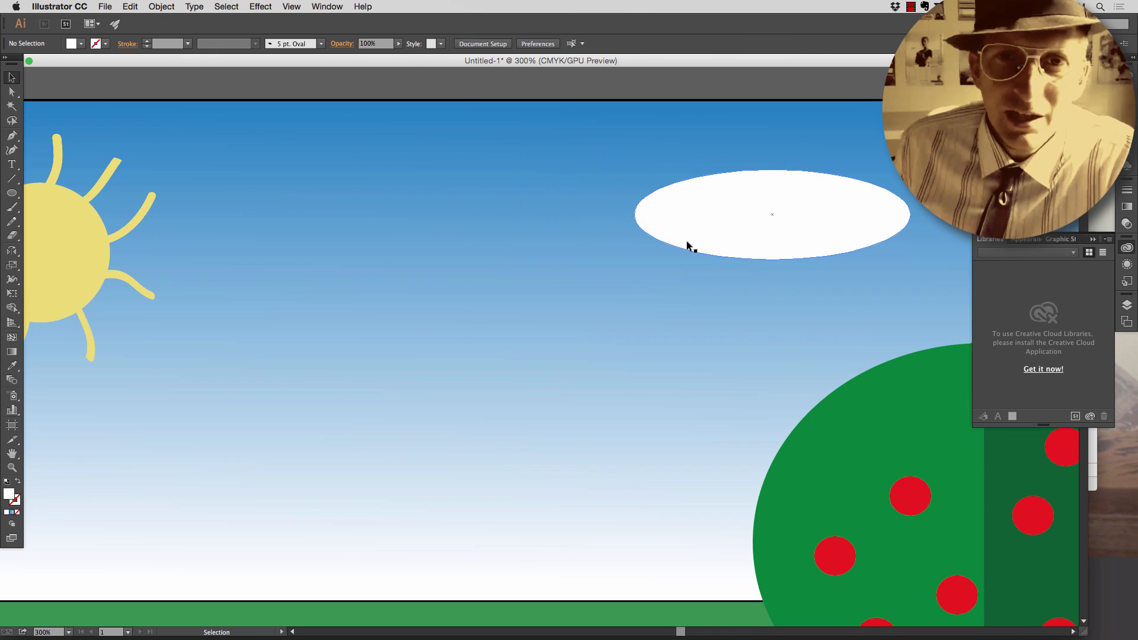
pyautogui.click(686, 247)
pyautogui.press('Delete')
# - Draw a cloud beside the sun from three overlapping white ellipses, about 1.42, 1.26 and 1.14 in wide and 0.46 in high
pyautogui.press('l')
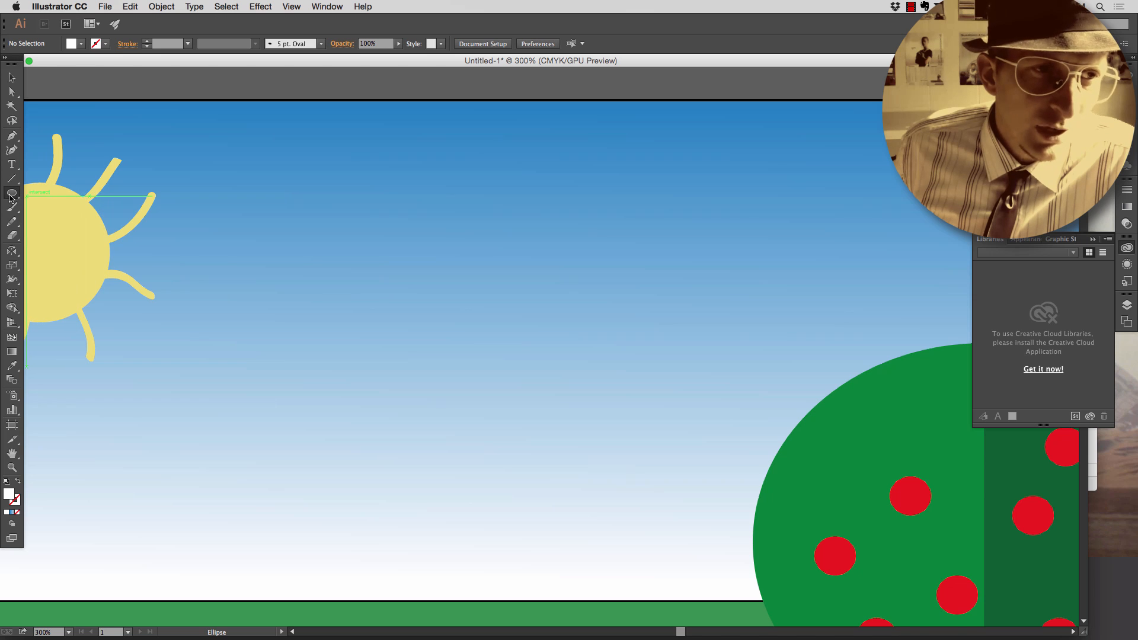
pyautogui.click(10, 194)
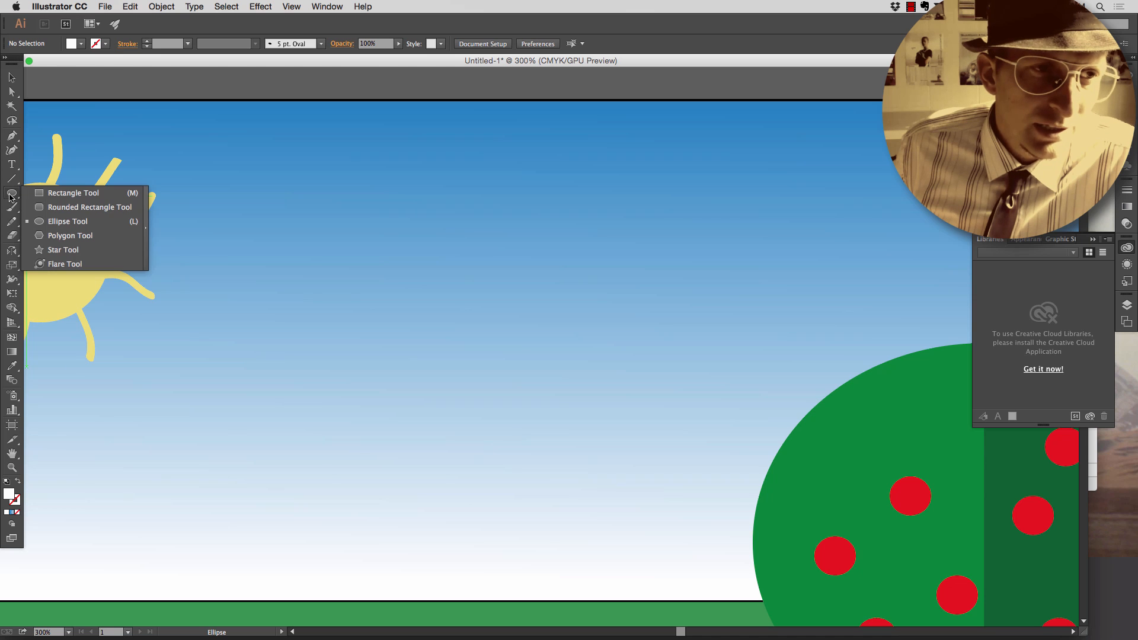
pyautogui.click(65, 221)
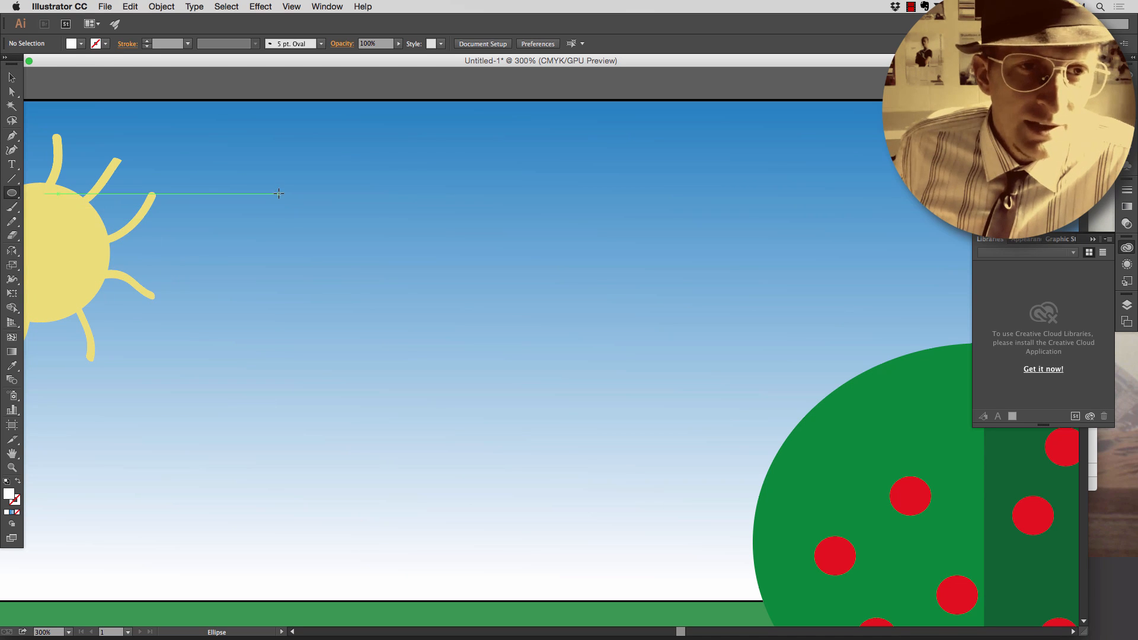
pyautogui.moveTo(279, 195); pyautogui.dragTo(460, 252)
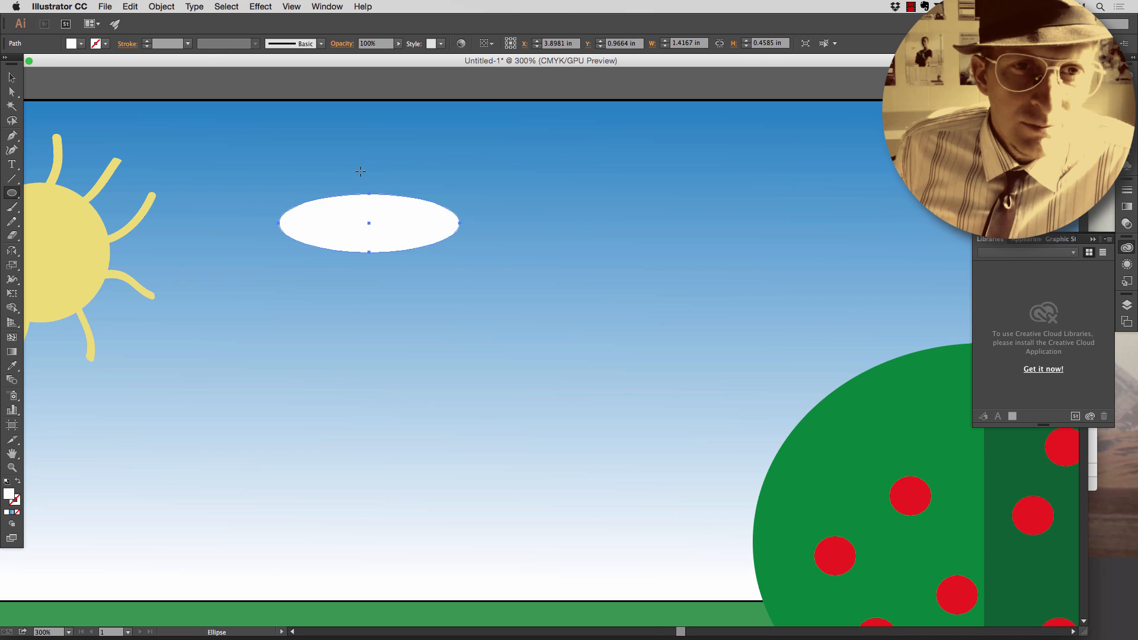
pyautogui.moveTo(360, 171); pyautogui.dragTo(521, 229)
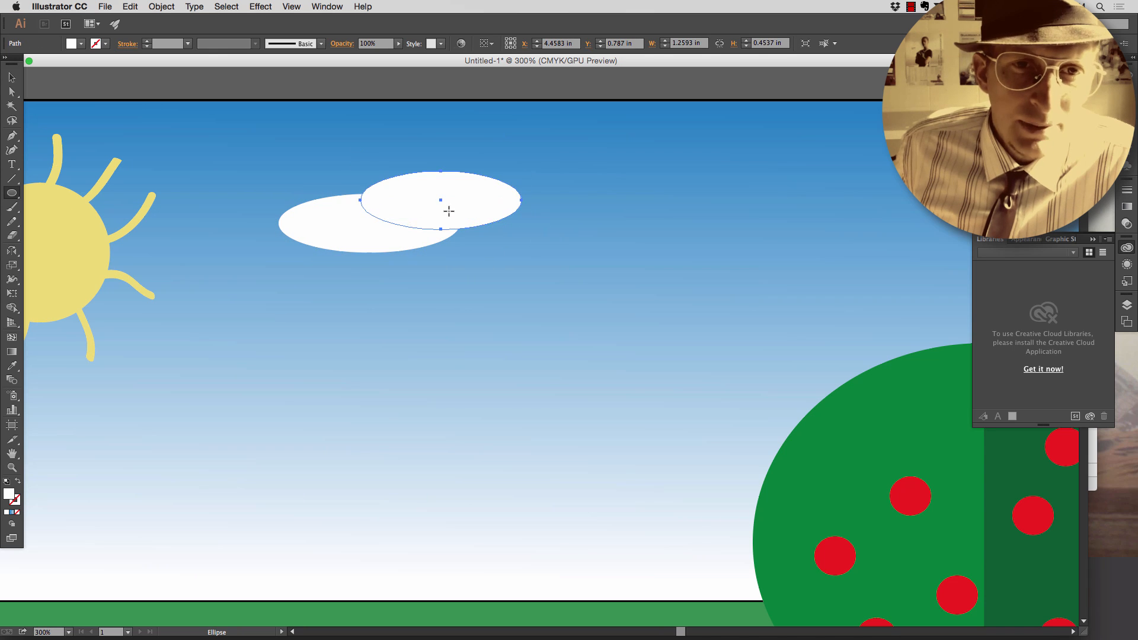
pyautogui.moveTo(441, 207); pyautogui.dragTo(587, 266)
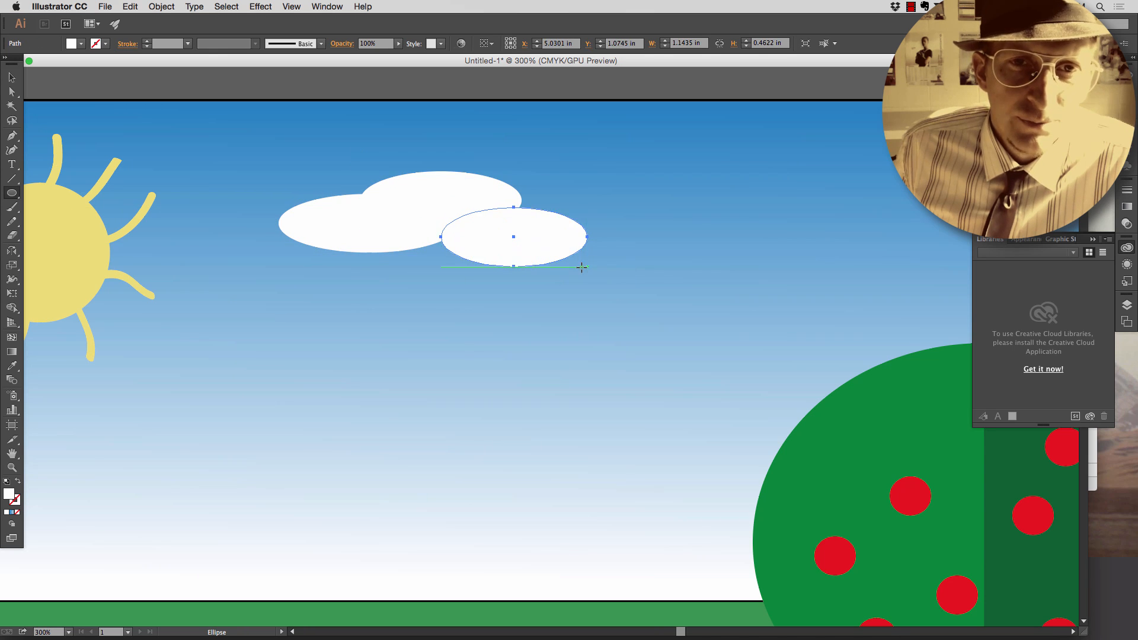
# - Draw a smaller cloud of three overlapping white ellipses above the tree, the last about 0.58 by 0.27 in
pyautogui.moveTo(747, 156); pyautogui.dragTo(842, 183)
pyautogui.moveTo(806, 139); pyautogui.dragTo(919, 193)
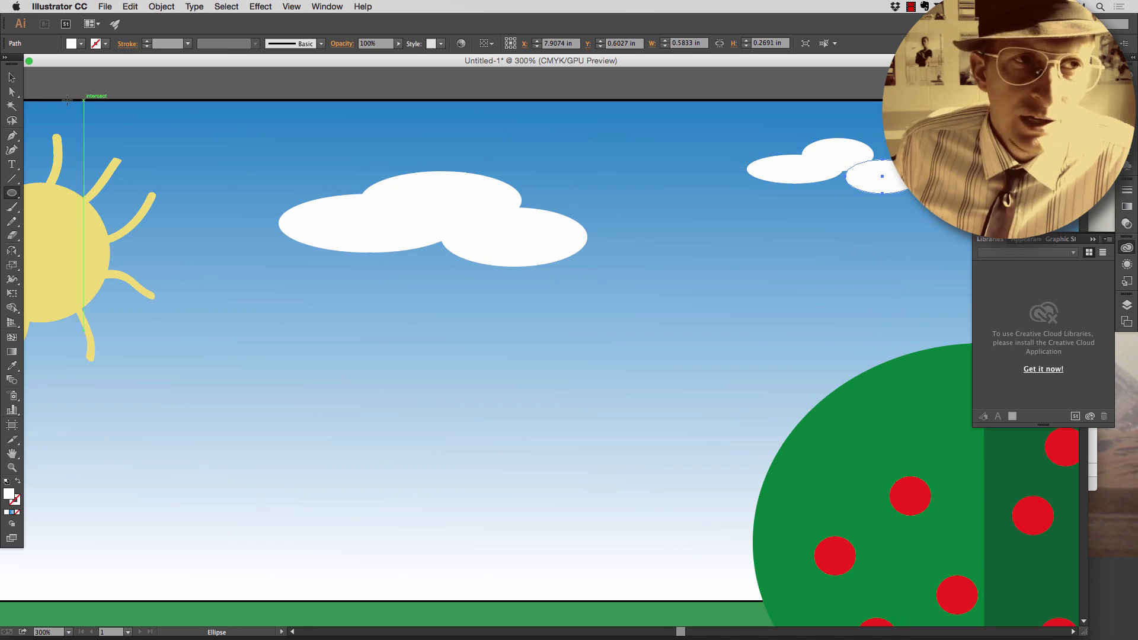
# - Tighten both clouds by moving the large cloud's right ellipse and the small cloud's two outer ellipses further inward
pyautogui.click(11, 77)
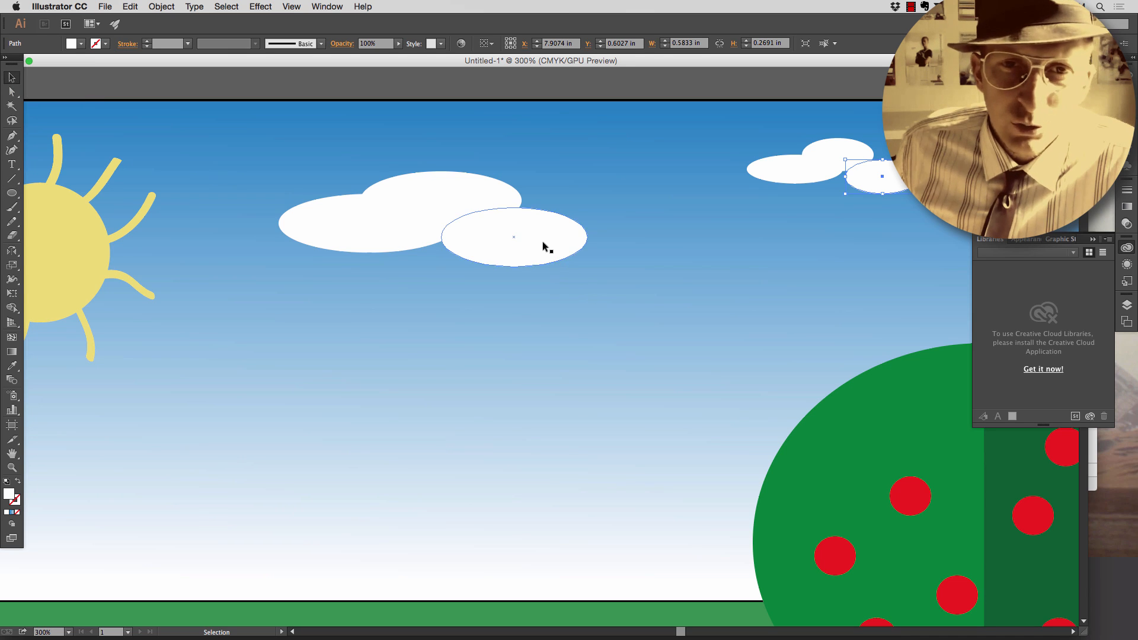
pyautogui.moveTo(546, 246); pyautogui.dragTo(531, 239)
pyautogui.click(756, 212)
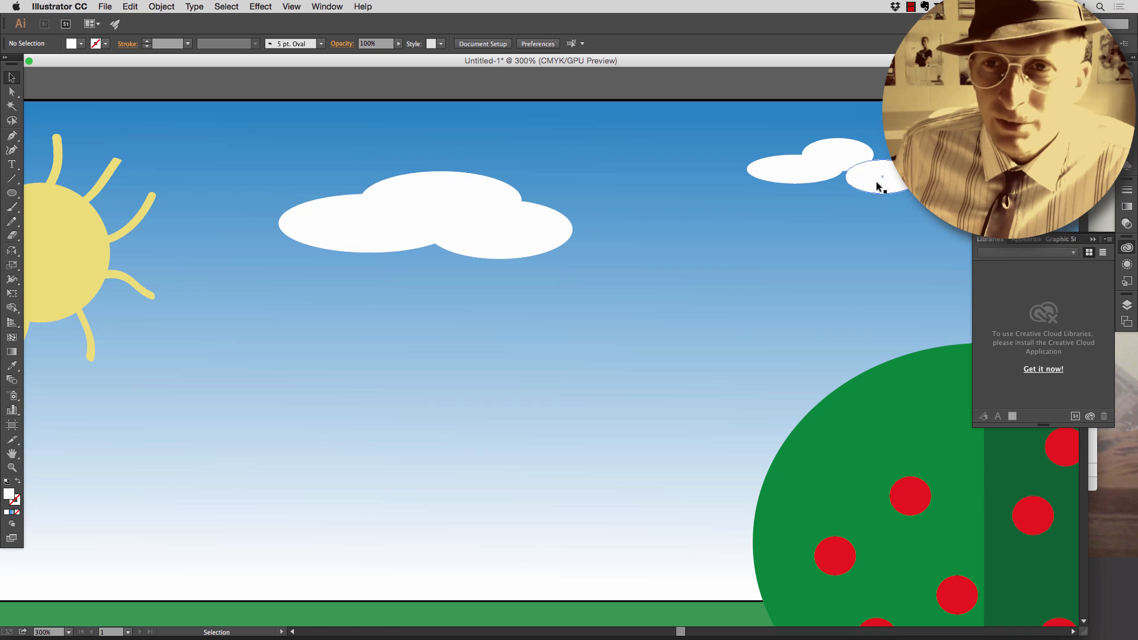
pyautogui.moveTo(878, 187); pyautogui.dragTo(871, 183)
pyautogui.moveTo(787, 173); pyautogui.dragTo(798, 175)
pyautogui.click(761, 259)
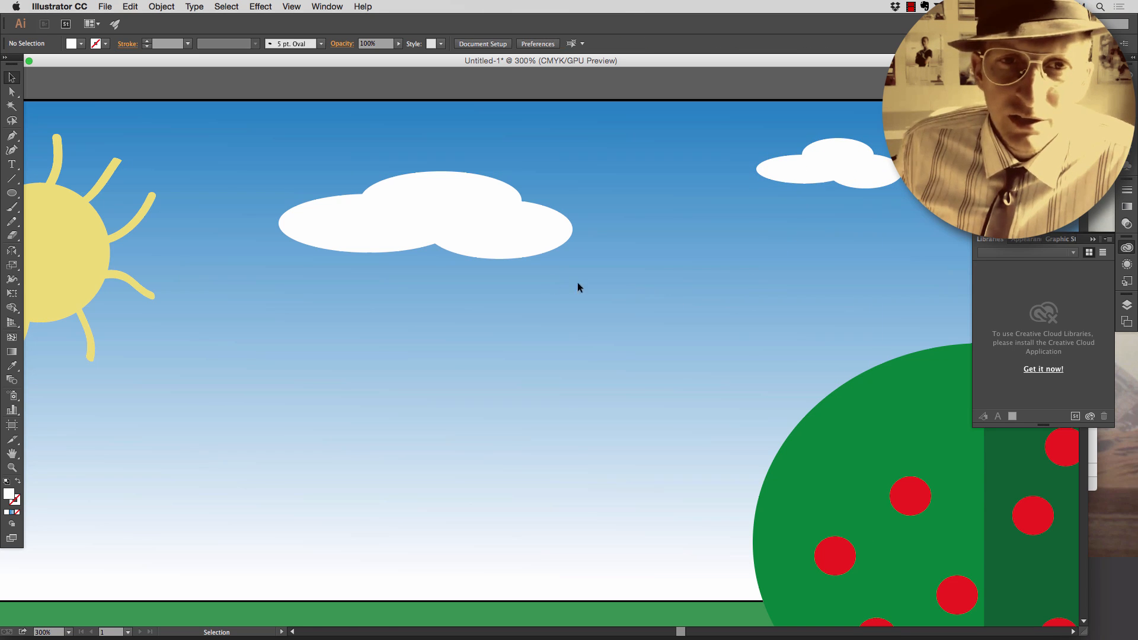
# - Group the three ellipses of the large cloud, and group the three ellipses of the small cloud
pyautogui.moveTo(587, 286); pyautogui.dragTo(314, 176)
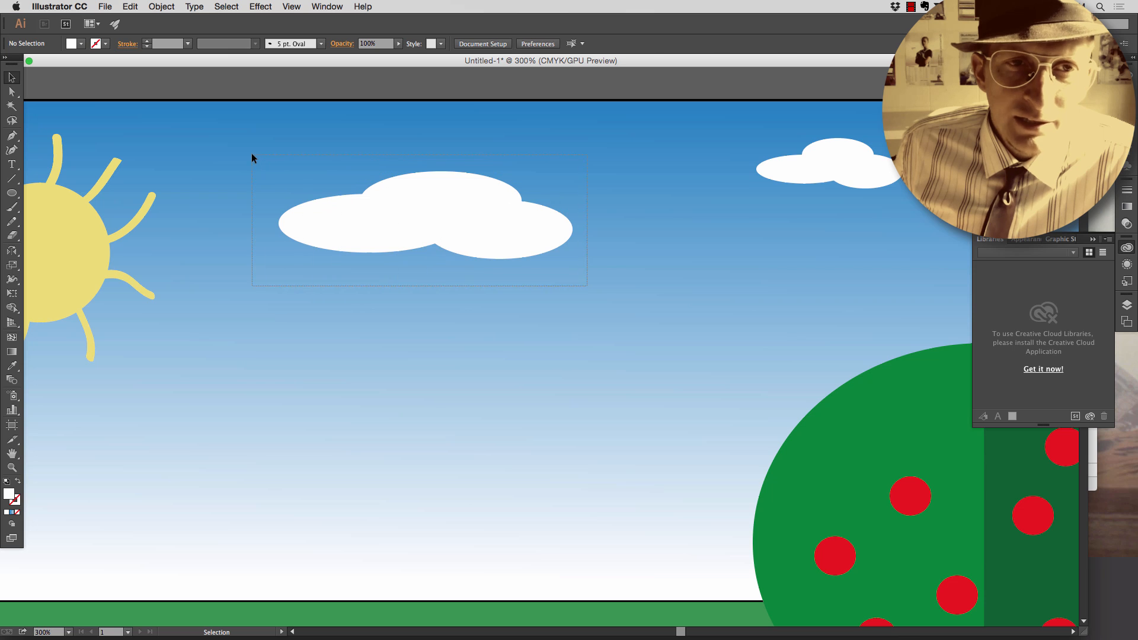
pyautogui.moveTo(251, 153); pyautogui.dragTo(252, 154)
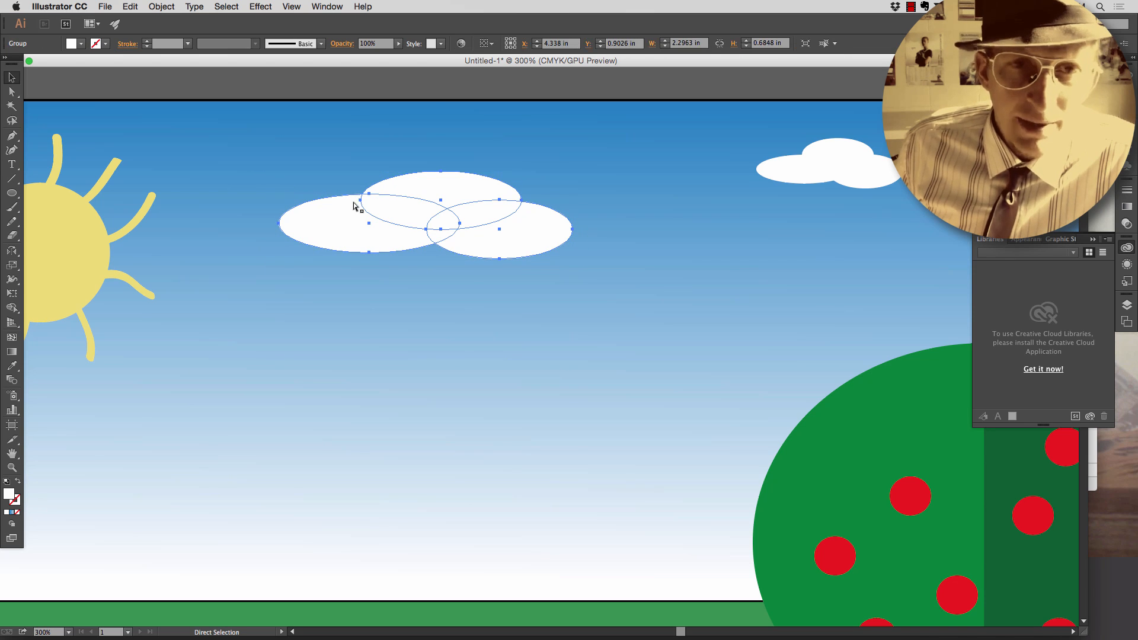
pyautogui.click(711, 166)
pyautogui.moveTo(904, 210); pyautogui.dragTo(903, 213)
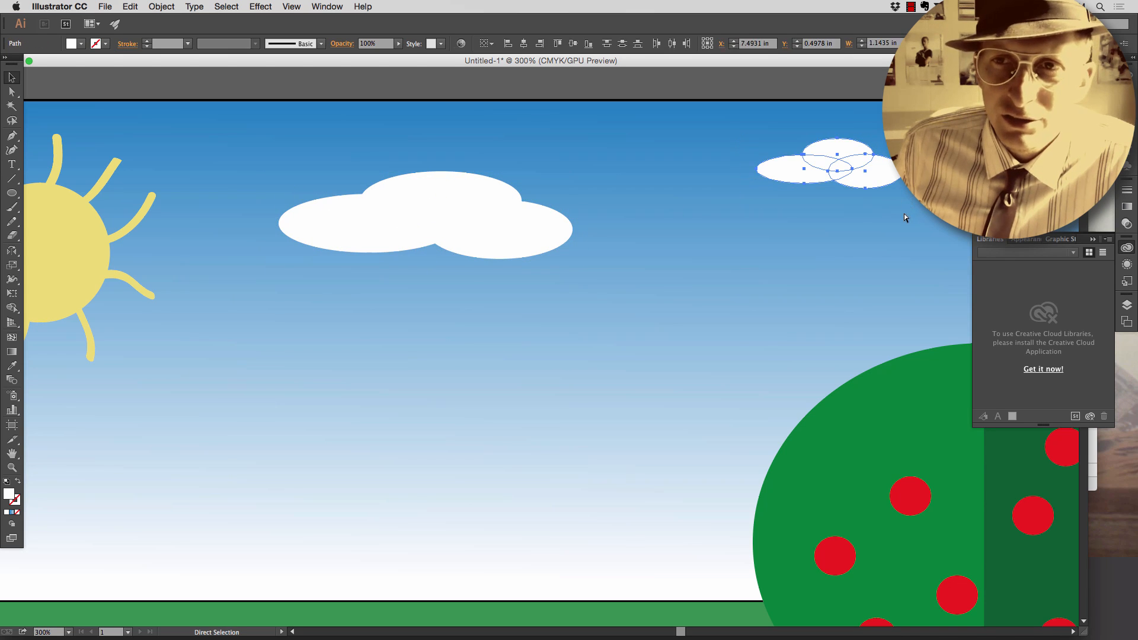
pyautogui.click(767, 234)
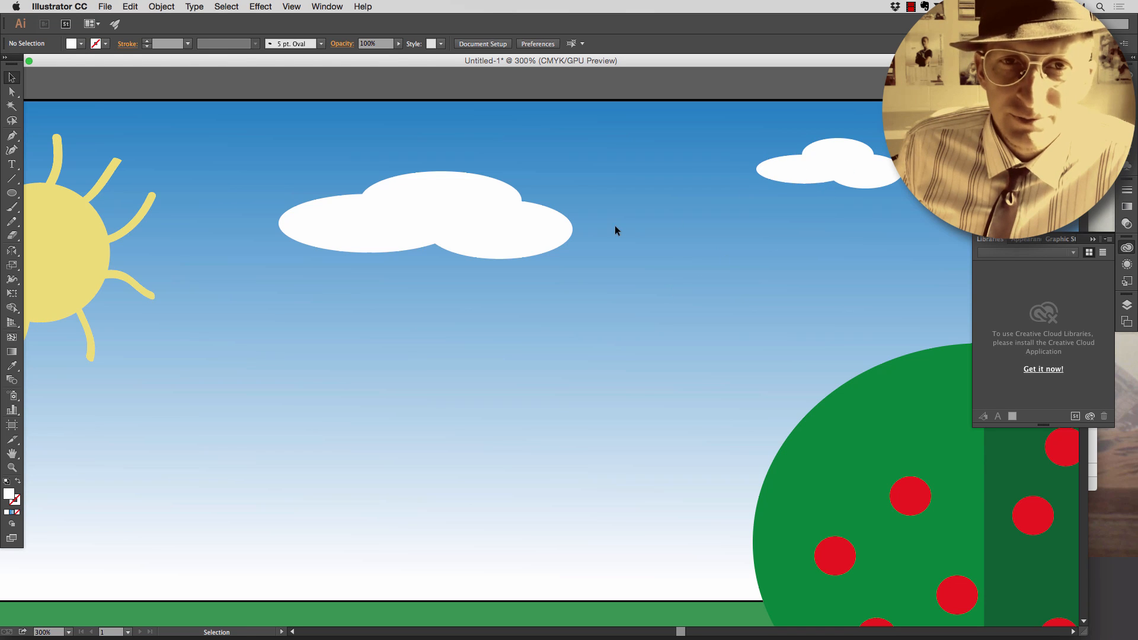
# - Duplicate the large cloud group, scale the copy down to a tiny cloud and place it beyond the small cloud
pyautogui.click(475, 214)
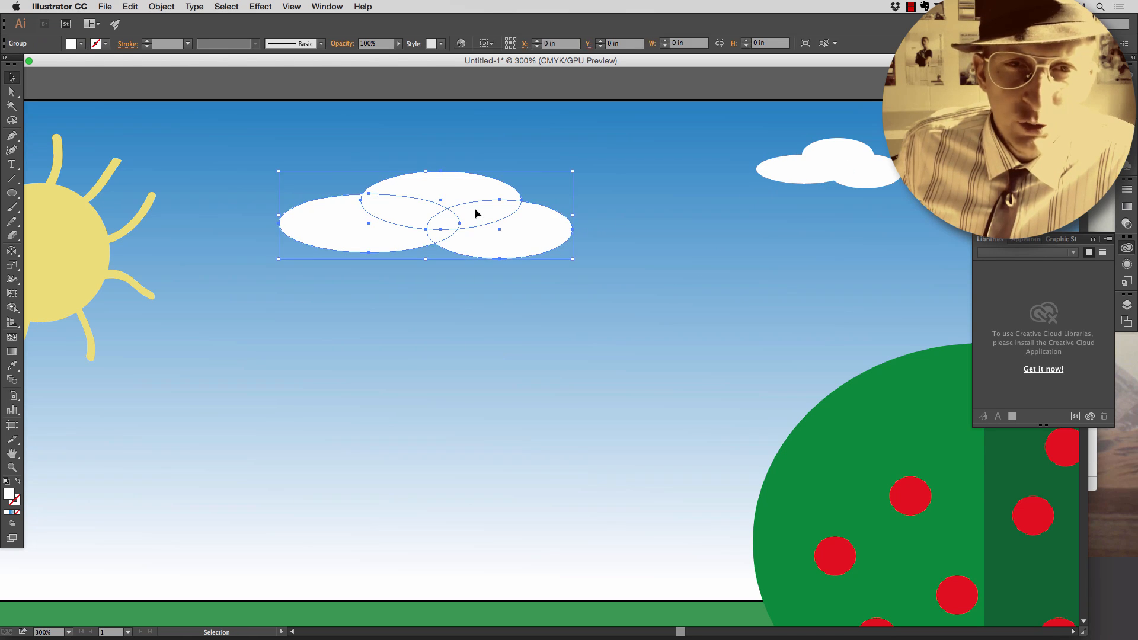
pyautogui.press('a')
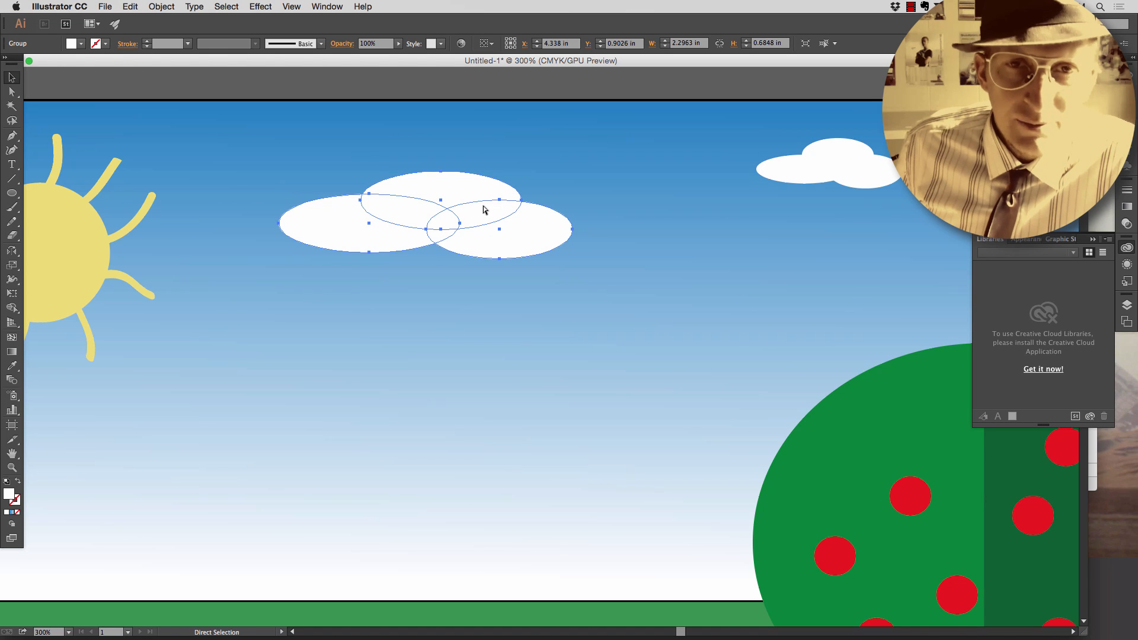
pyautogui.press('super+c')
pyautogui.press('super+v')
pyautogui.moveTo(668, 325); pyautogui.dragTo(654, 216)
pyautogui.moveTo(504, 233); pyautogui.dragTo(1022, 178)
pyautogui.click(878, 270)
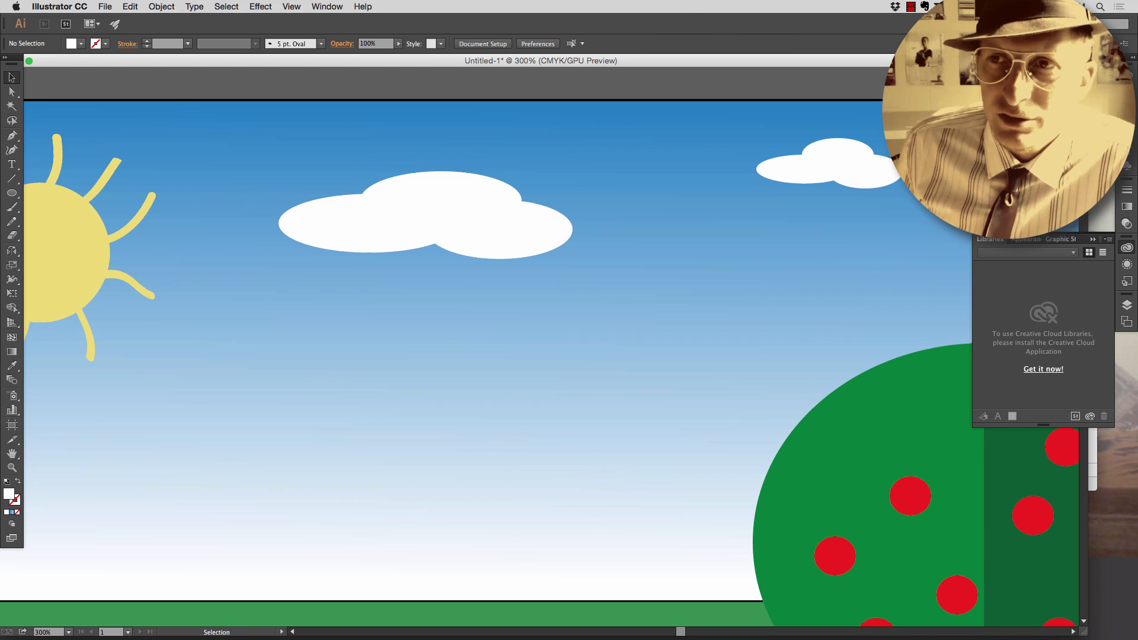
# - Move the tiny third cloud further right in the sky, away from the small cloud
pyautogui.click(860, 254)
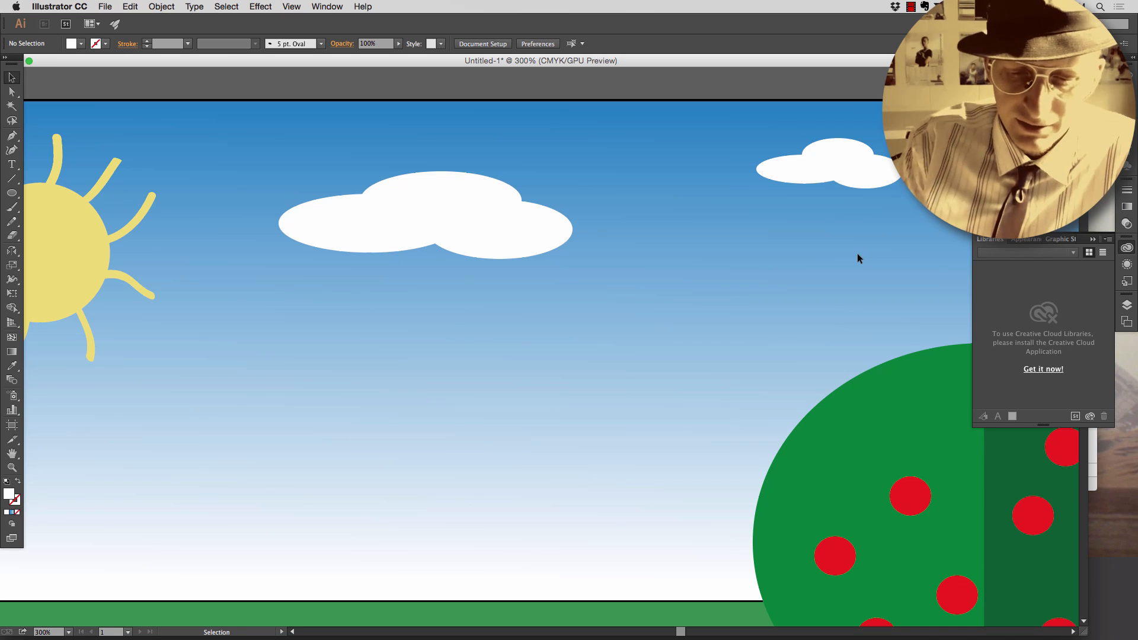
pyautogui.press('super+minus')
pyautogui.scroll(-3, 843, 261)
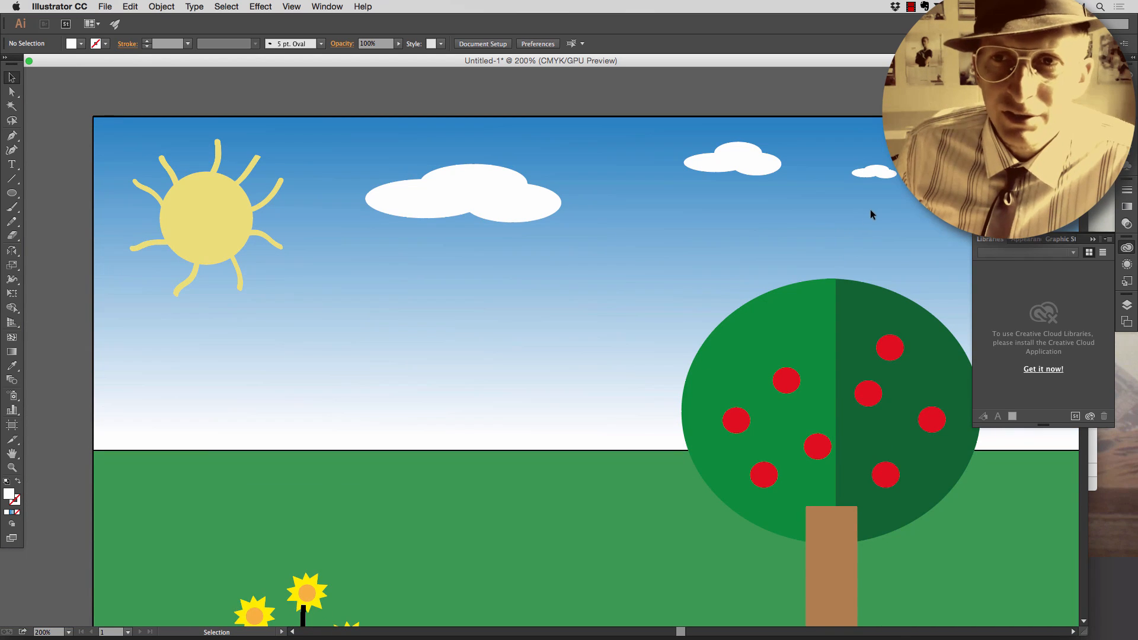
pyautogui.moveTo(877, 171); pyautogui.dragTo(948, 175)
pyautogui.click(848, 211)
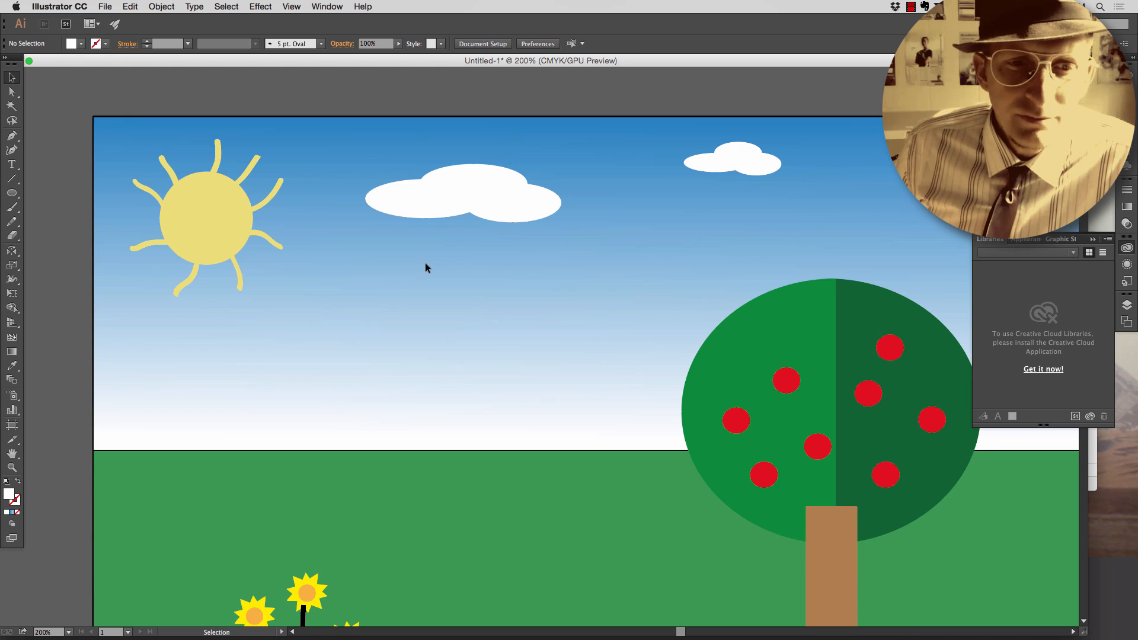
# - Delete the lowest yellow flower with its black stem from the grass
pyautogui.scroll(-2, 425, 264)
pyautogui.scroll(-8, 425, 262)
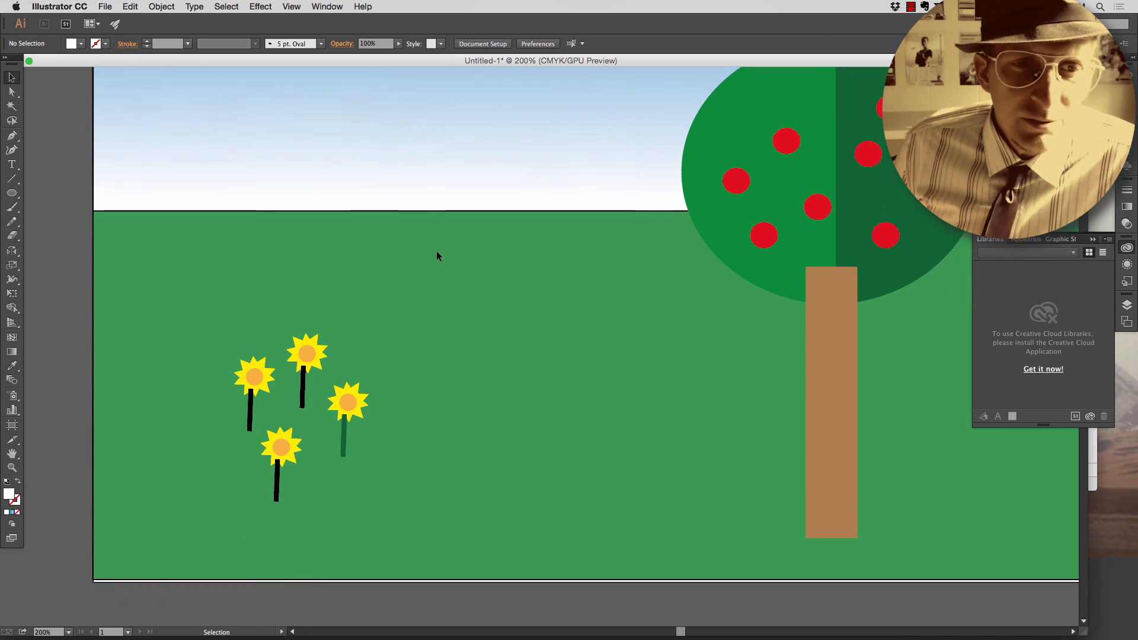
pyautogui.scroll(4, 235, 459)
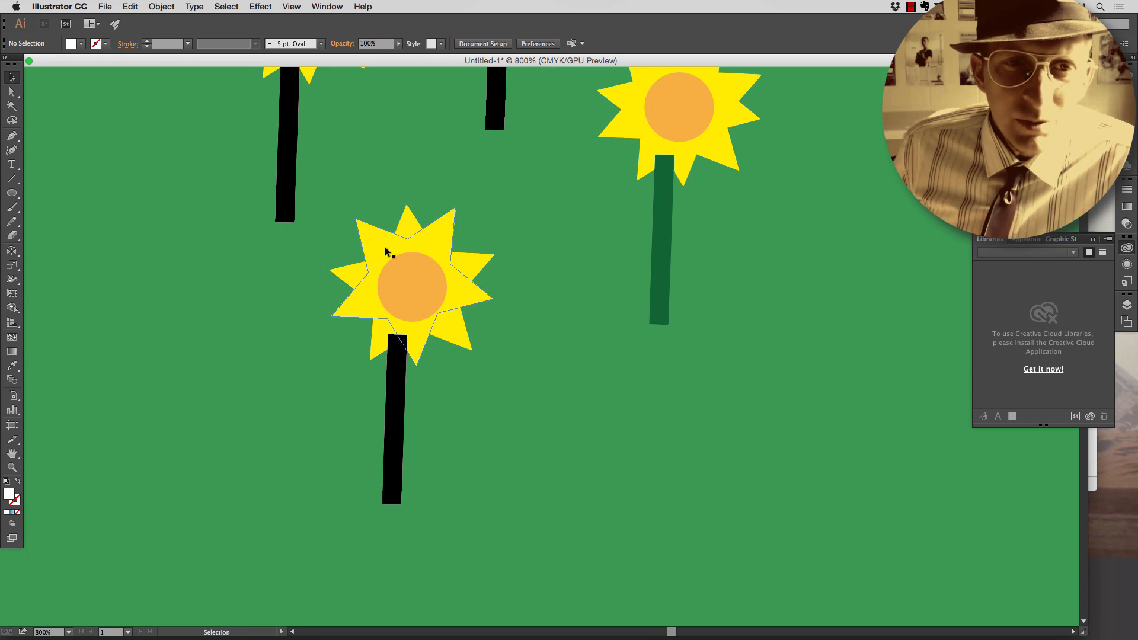
pyautogui.scroll(3, 394, 273)
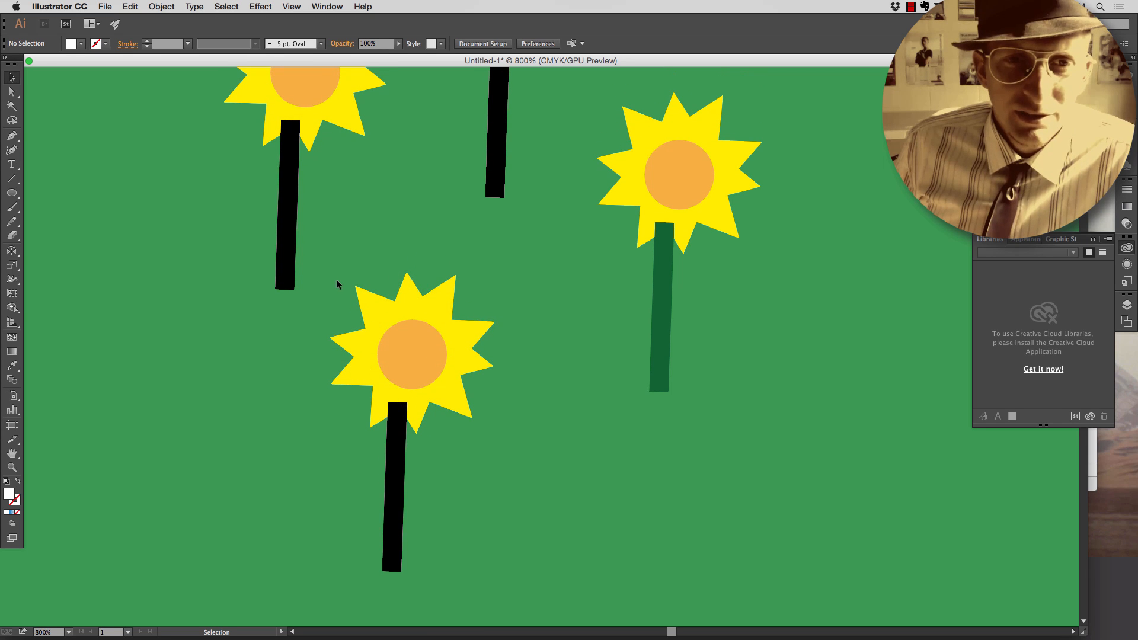
pyautogui.scroll(-2, 335, 279)
pyautogui.scroll(-1, 336, 284)
pyautogui.moveTo(490, 510); pyautogui.dragTo(334, 243)
pyautogui.press('Delete')
# - Draw a slightly tilted five-pointed star about 0.42 by 0.43 in on the grass where the deleted flower was
pyautogui.scroll(-2, 393, 346)
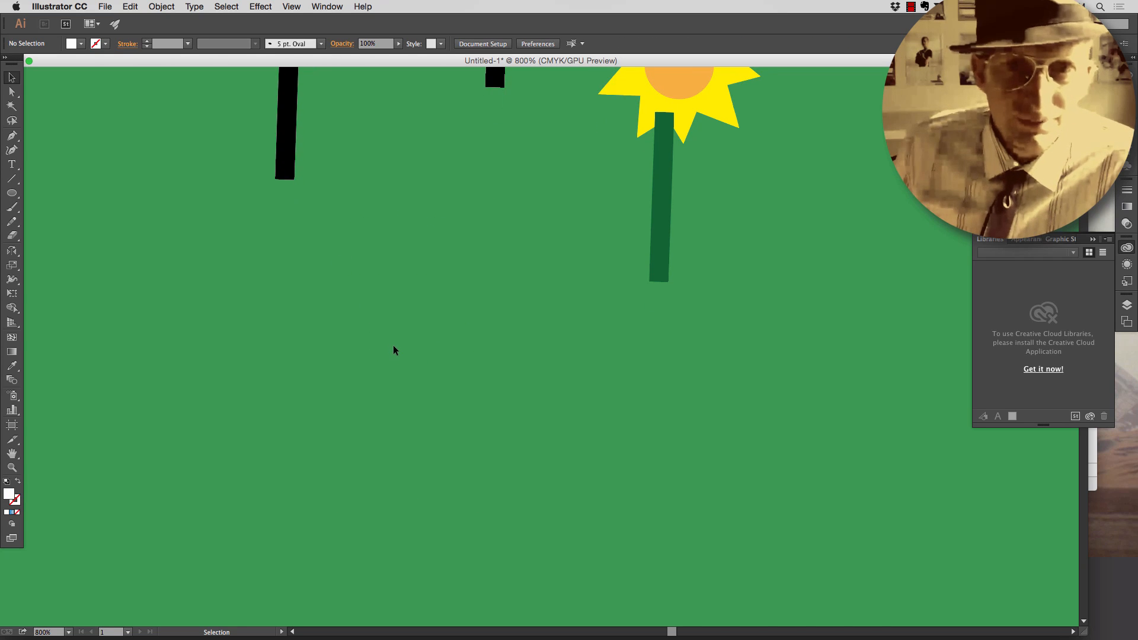
pyautogui.scroll(1, 89, 210)
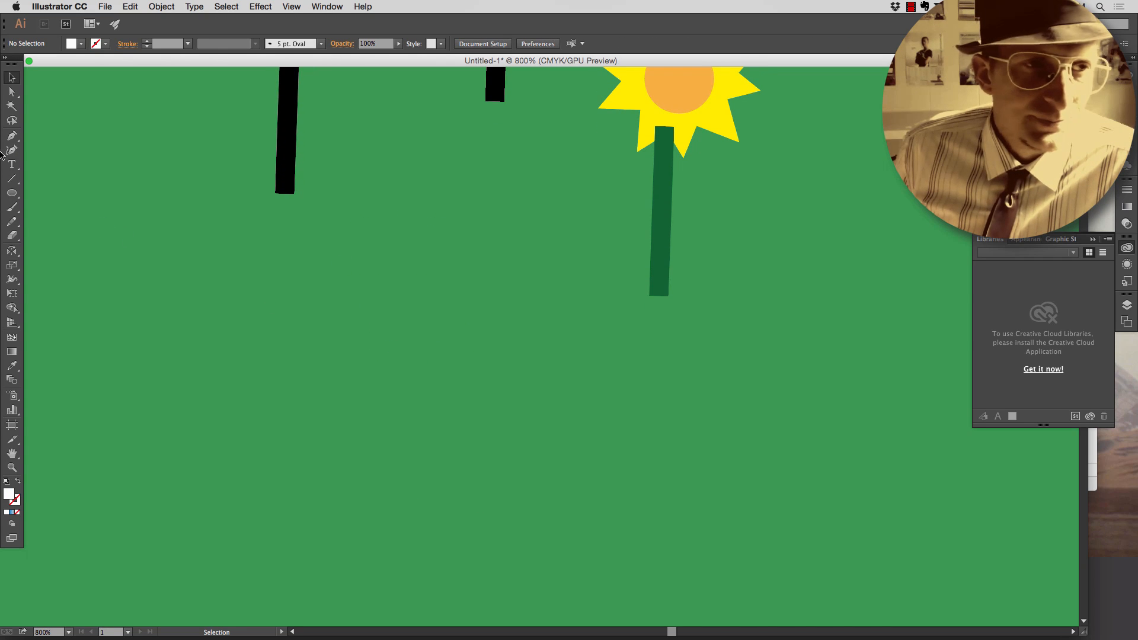
pyautogui.click(9, 197)
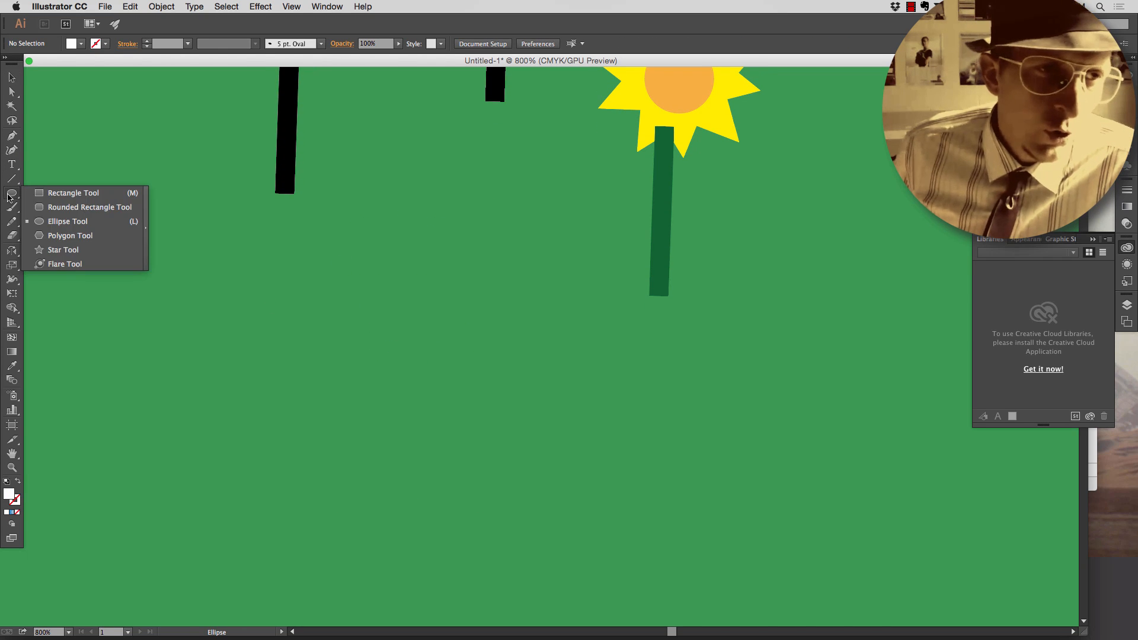
pyautogui.click(61, 250)
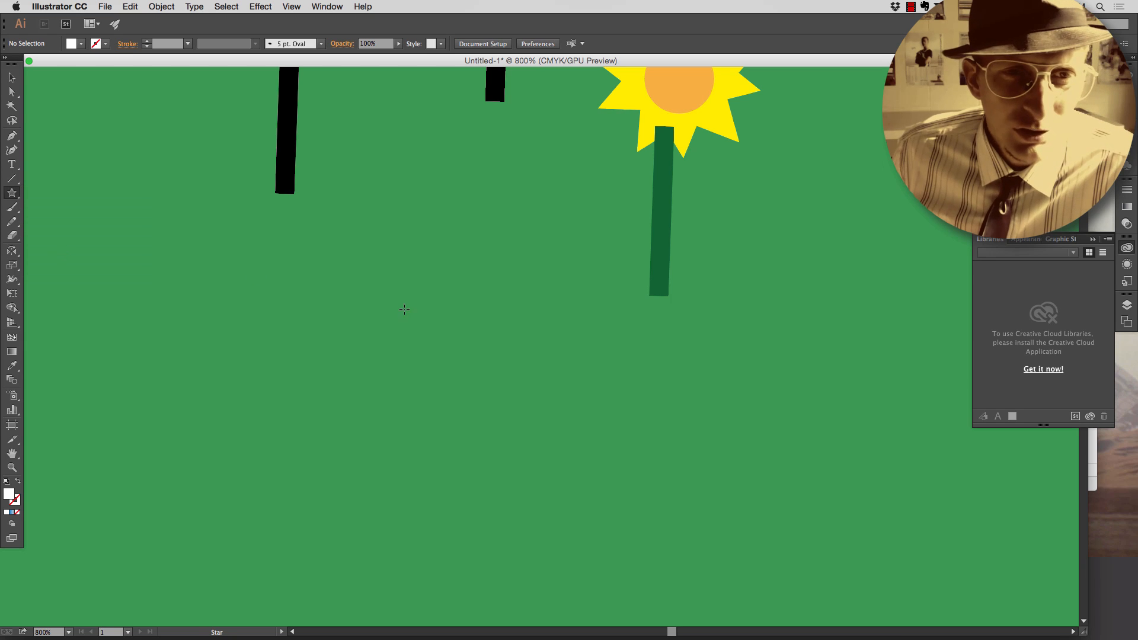
pyautogui.moveTo(331, 285)
pyautogui.mouseDown()
pyautogui.moveTo(414, 370)
pyautogui.moveTo(396, 326)
pyautogui.mouseUp()
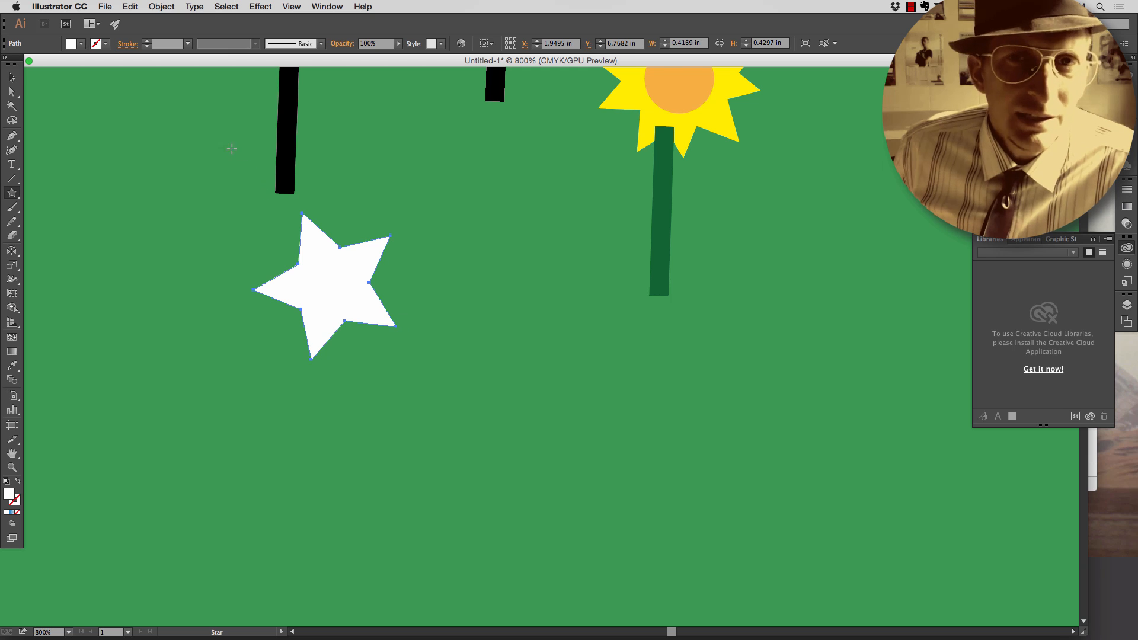
# - Try purple and pink fills on the star, and settle on light orange
pyautogui.click(81, 44)
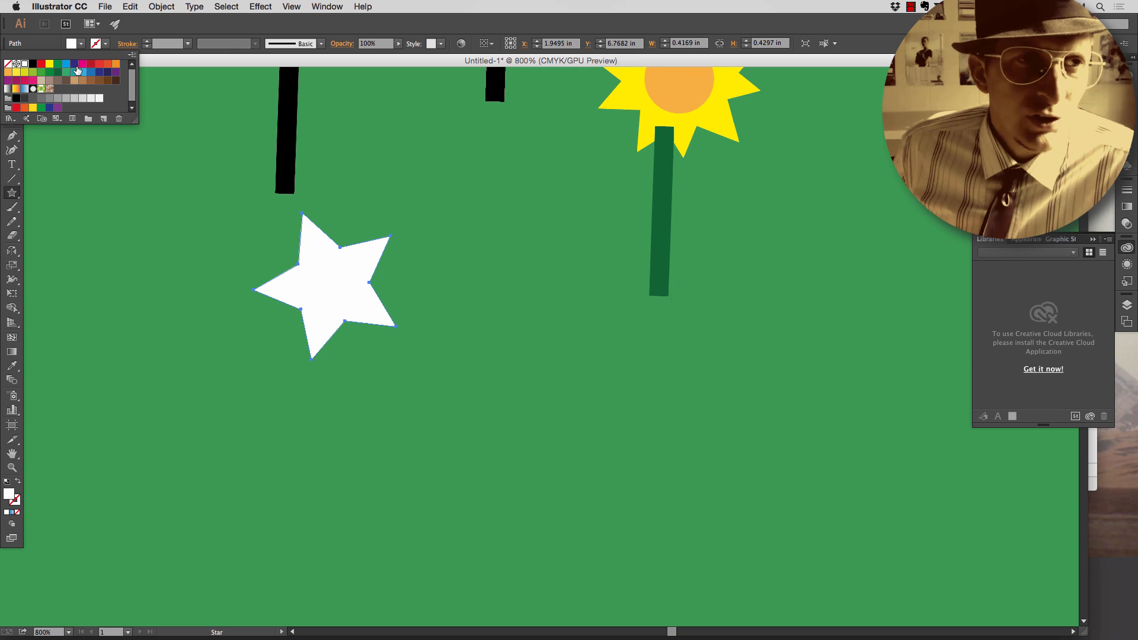
pyautogui.click(115, 72)
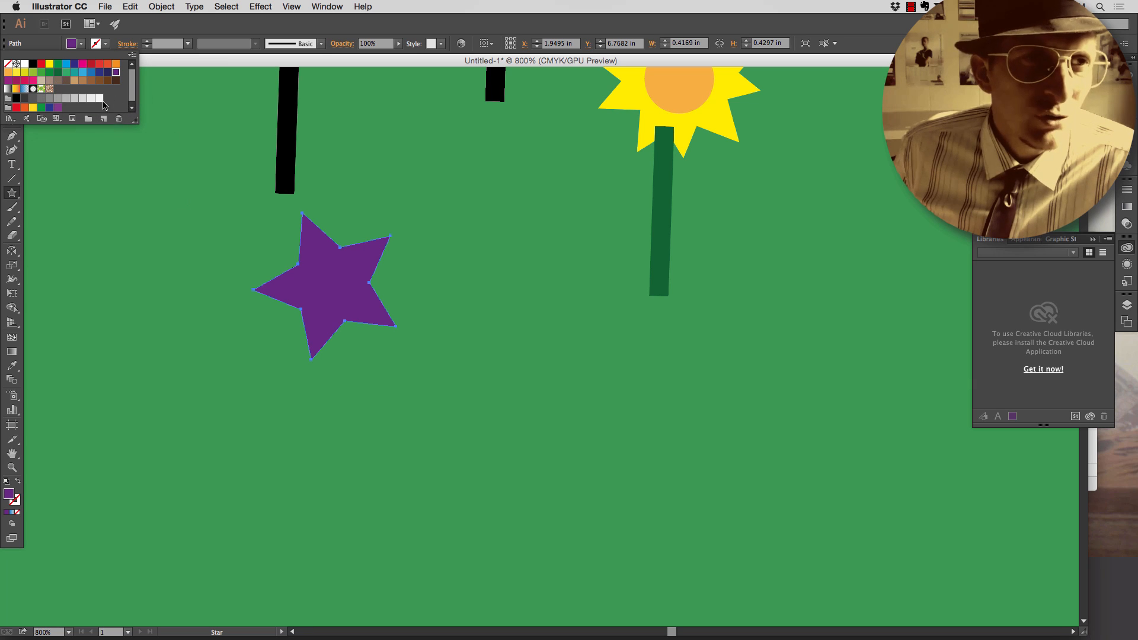
pyautogui.click(25, 80)
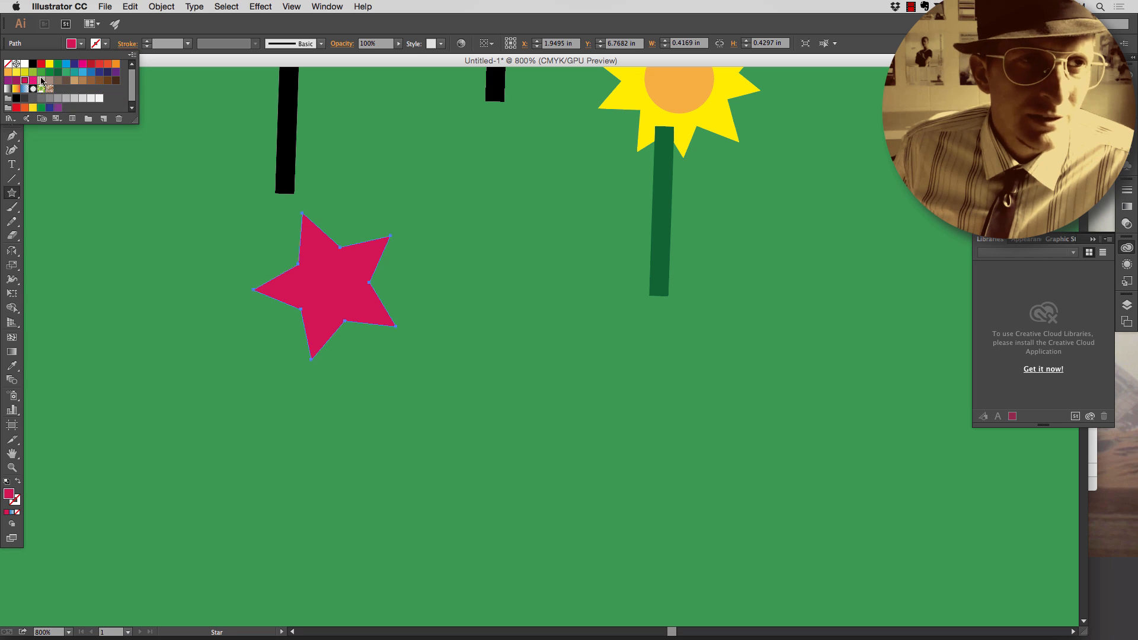
pyautogui.click(7, 73)
pyautogui.click(16, 88)
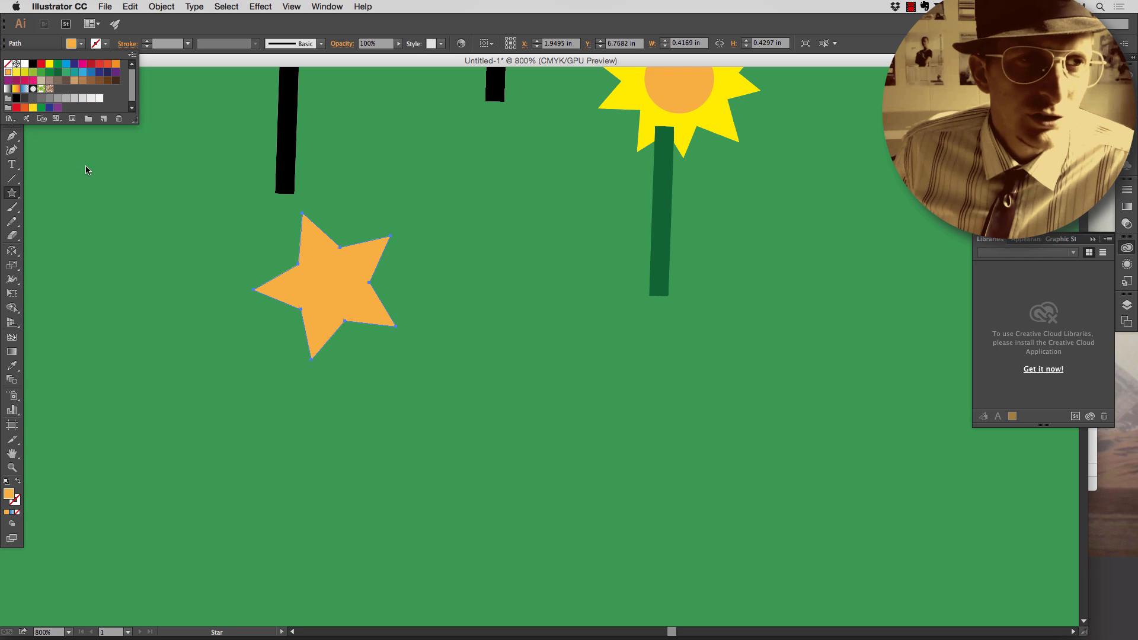
pyautogui.click(182, 35)
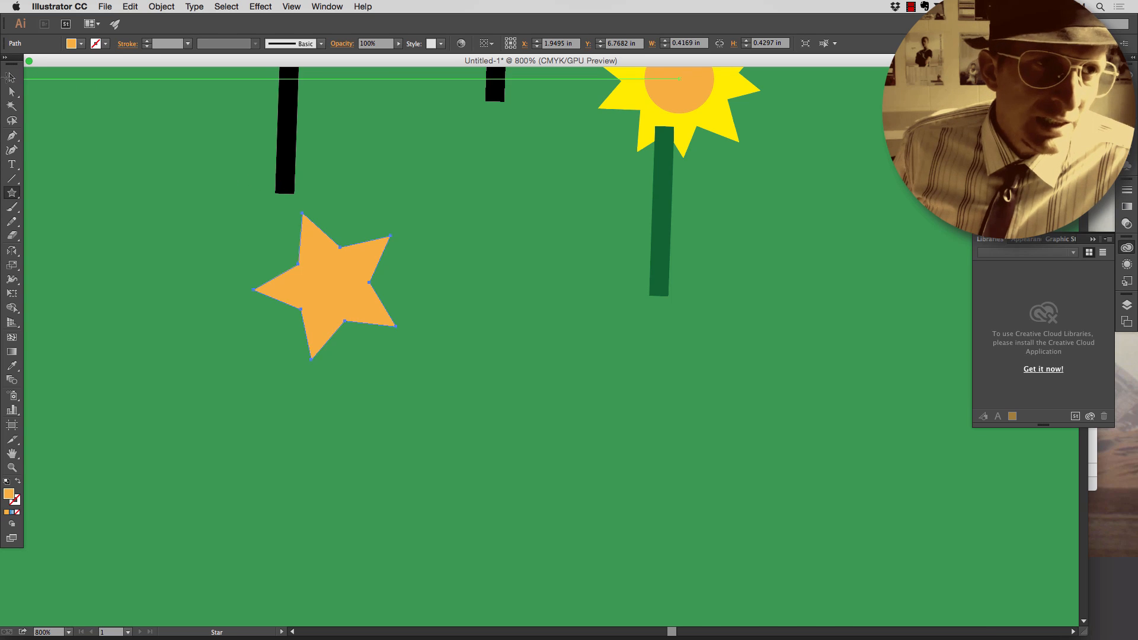
pyautogui.click(12, 79)
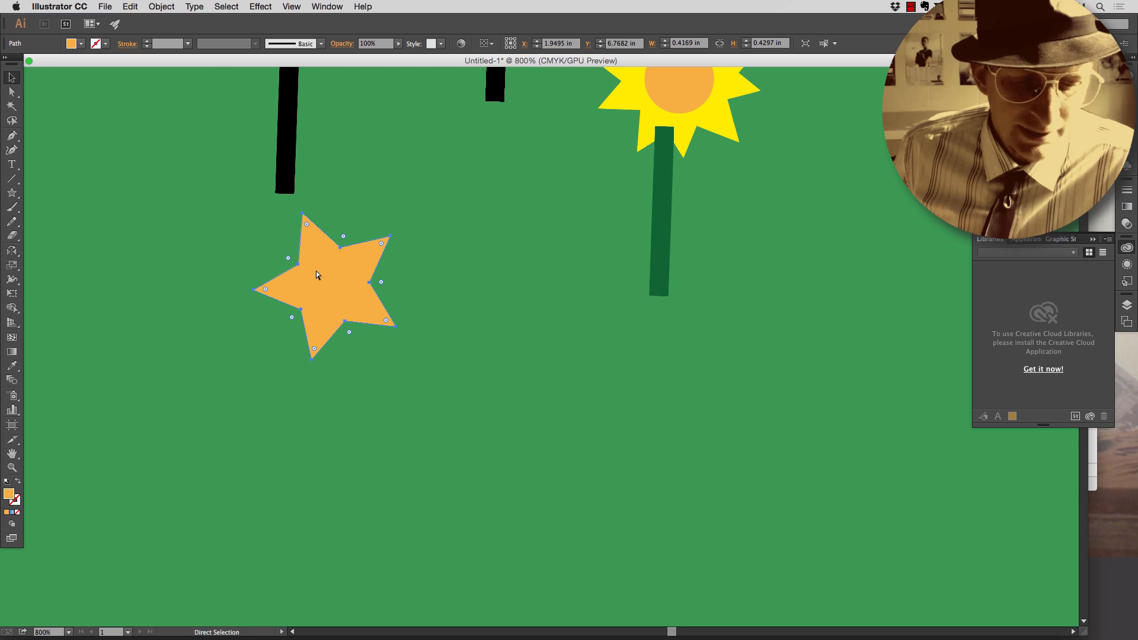
pyautogui.press('cmd+v')
pyautogui.moveTo(557, 347); pyautogui.dragTo(552, 383)
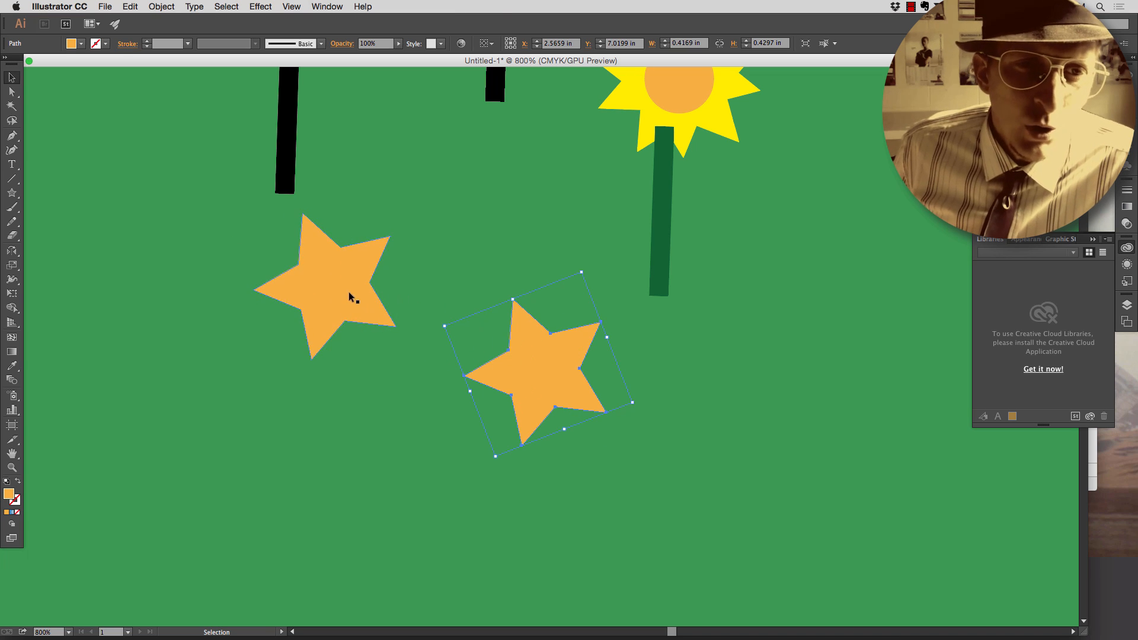
pyautogui.press('Delete')
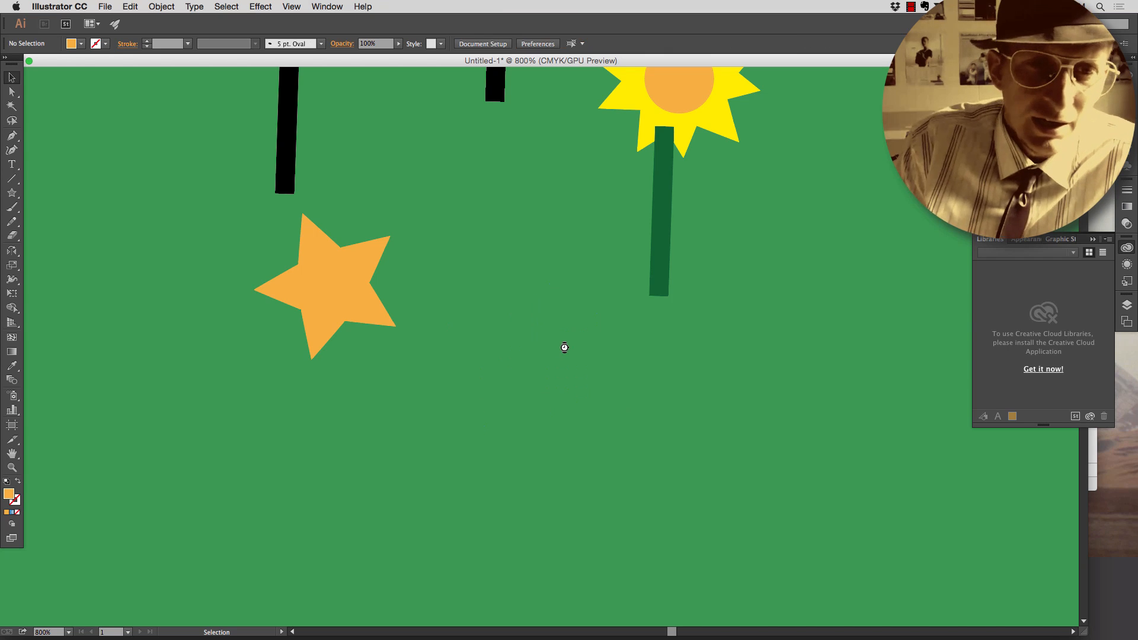
# - Paste a copy of the orange star in front of the original and rotate it so its points fill the gaps
pyautogui.click(360, 292)
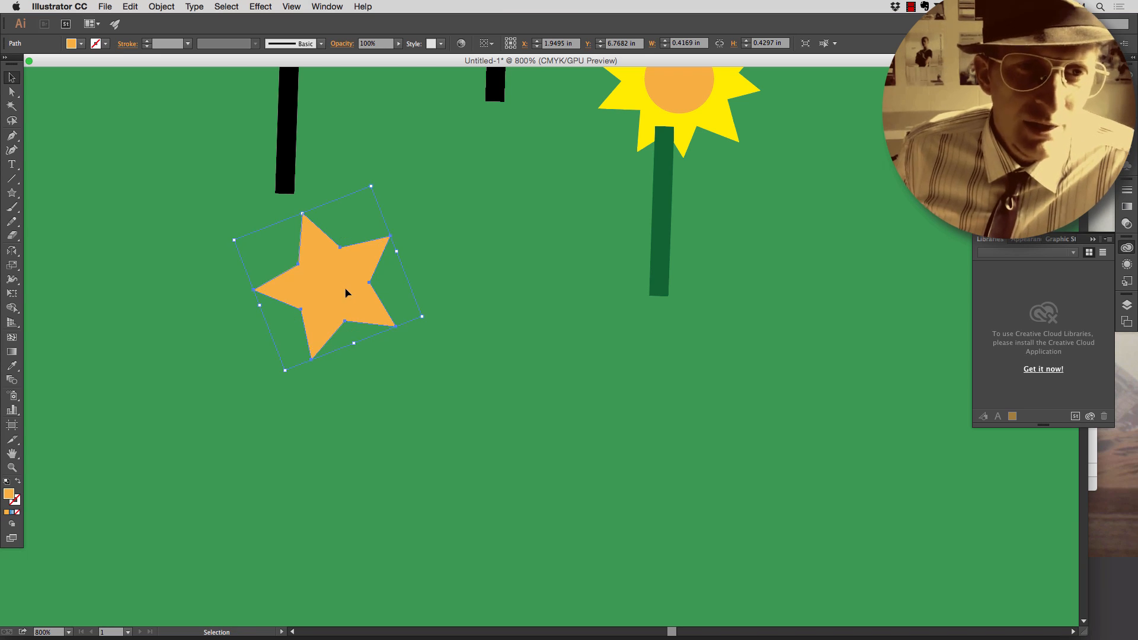
pyautogui.moveTo(347, 292); pyautogui.dragTo(367, 295)
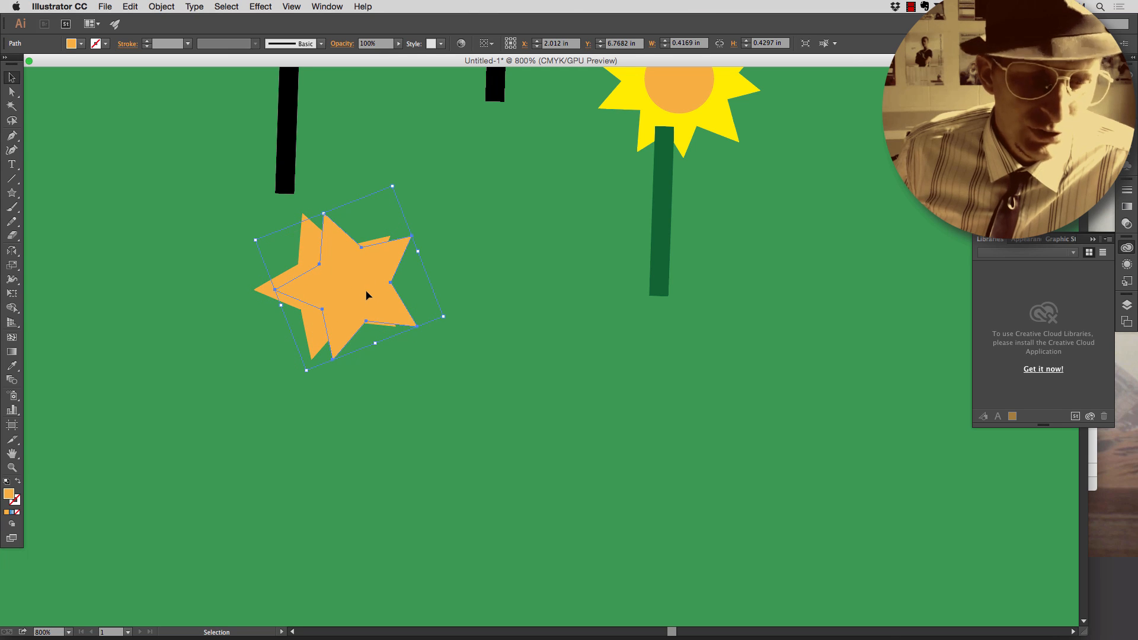
pyautogui.press('super+z')
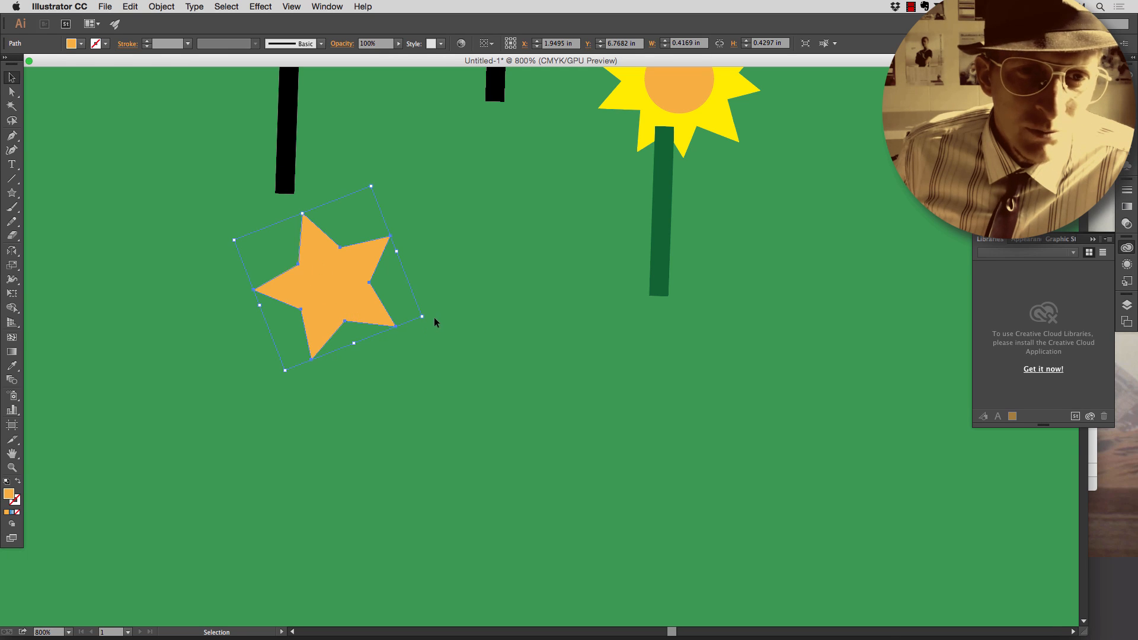
pyautogui.moveTo(428, 319); pyautogui.dragTo(433, 251)
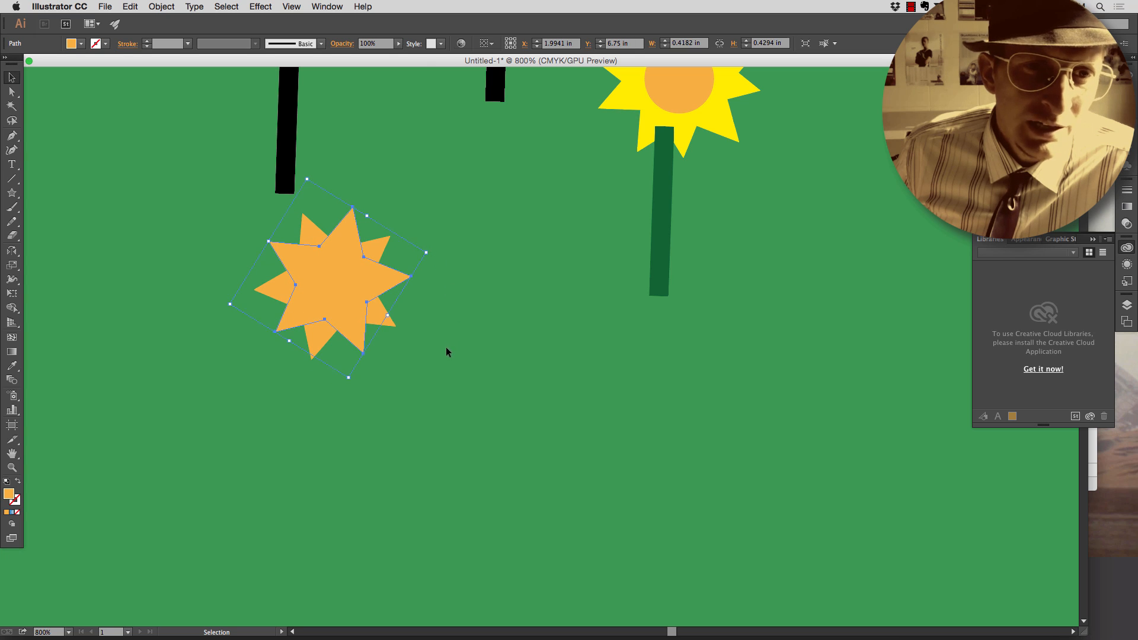
pyautogui.click(467, 364)
# - Draw a circle about 0.14 in wide at the center of the overlapping orange stars
pyautogui.scroll(1, 423, 354)
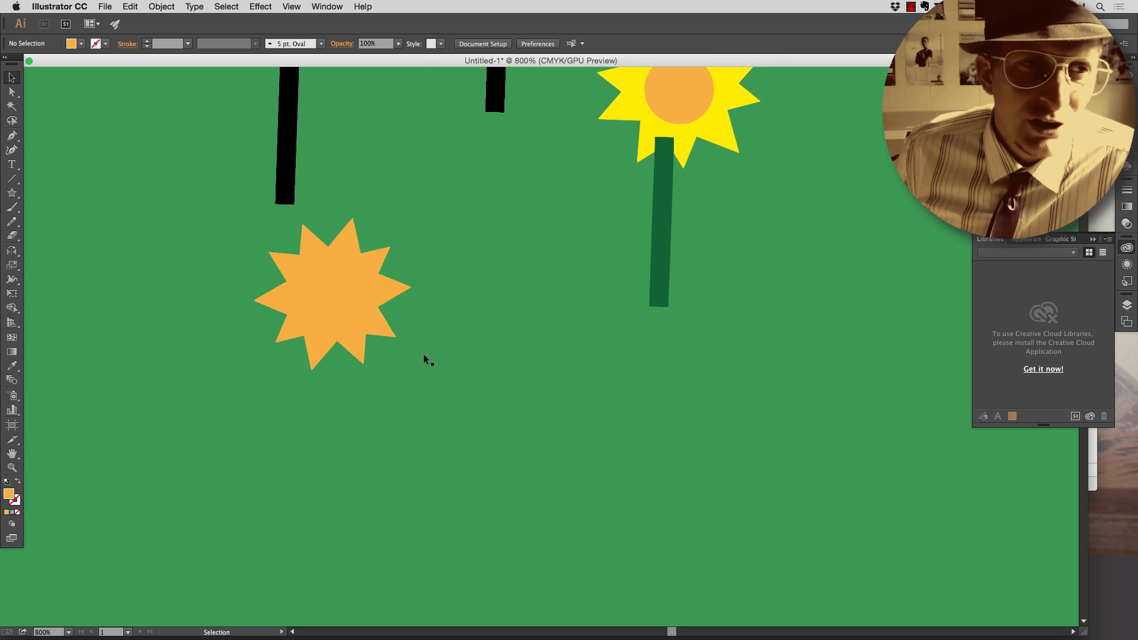
pyautogui.hscroll(5, 41, 227)
pyautogui.moveTo(12, 192); pyautogui.dragTo(65, 221)
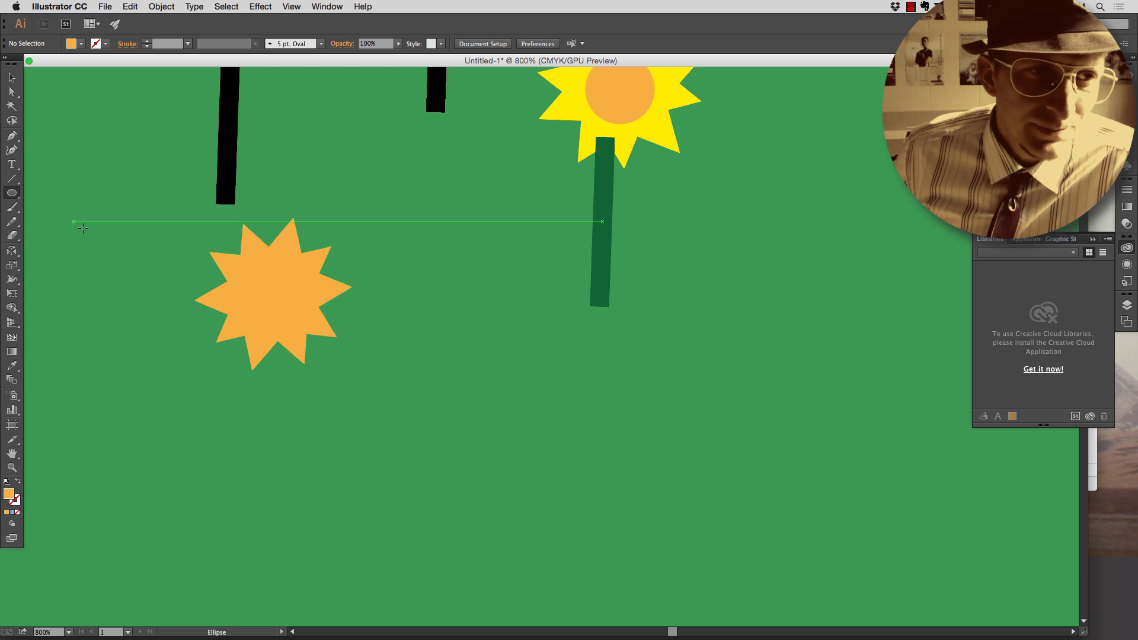
pyautogui.moveTo(258, 278); pyautogui.dragTo(297, 318)
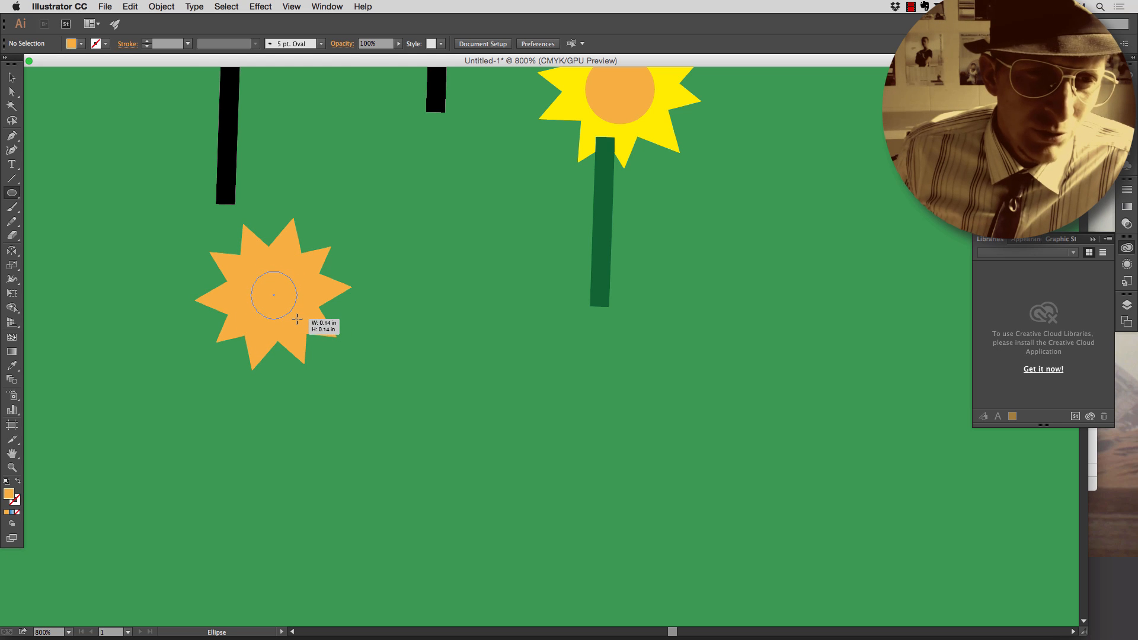
pyautogui.moveTo(297, 319); pyautogui.dragTo(296, 319)
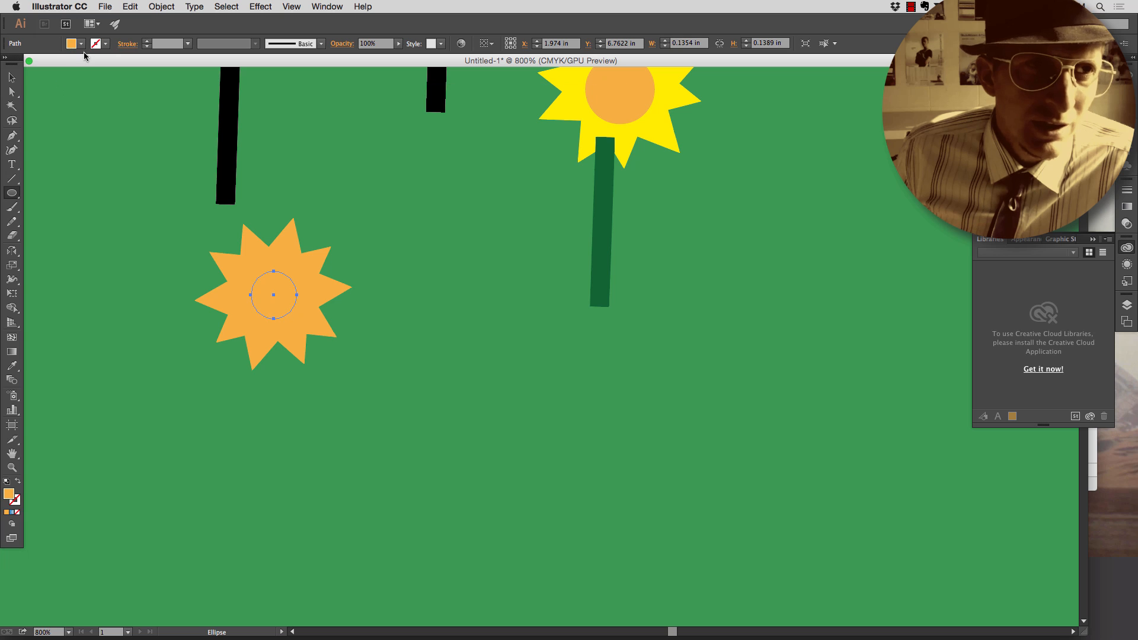
# - Try a yellow fill on the flower's center circle, and settle on yellow-green
pyautogui.click(80, 44)
pyautogui.click(16, 72)
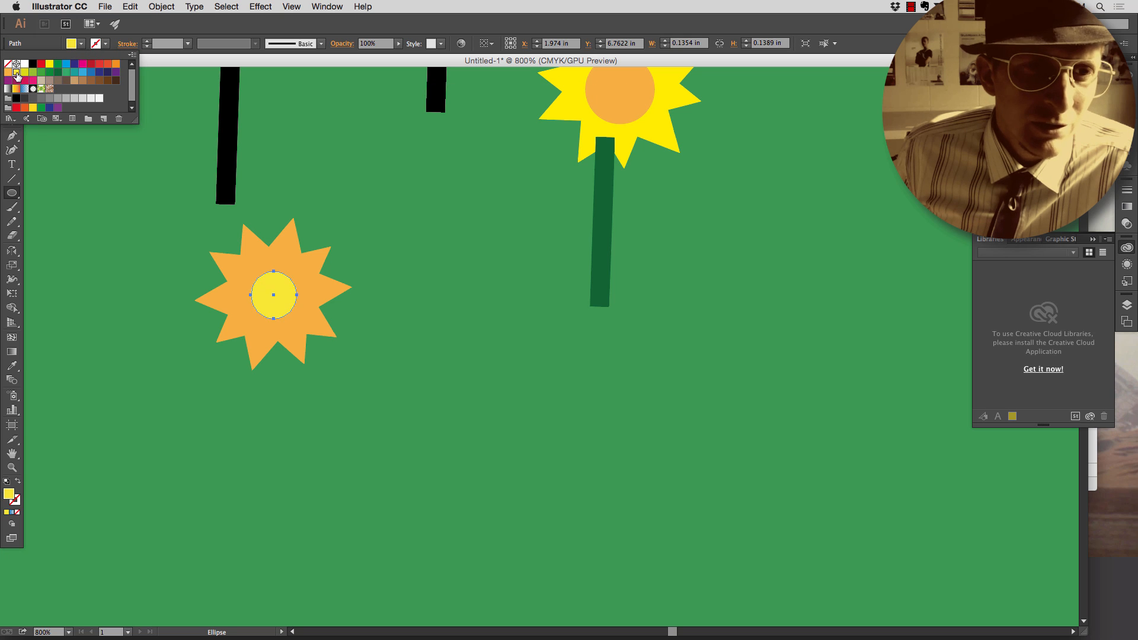
pyautogui.click(25, 72)
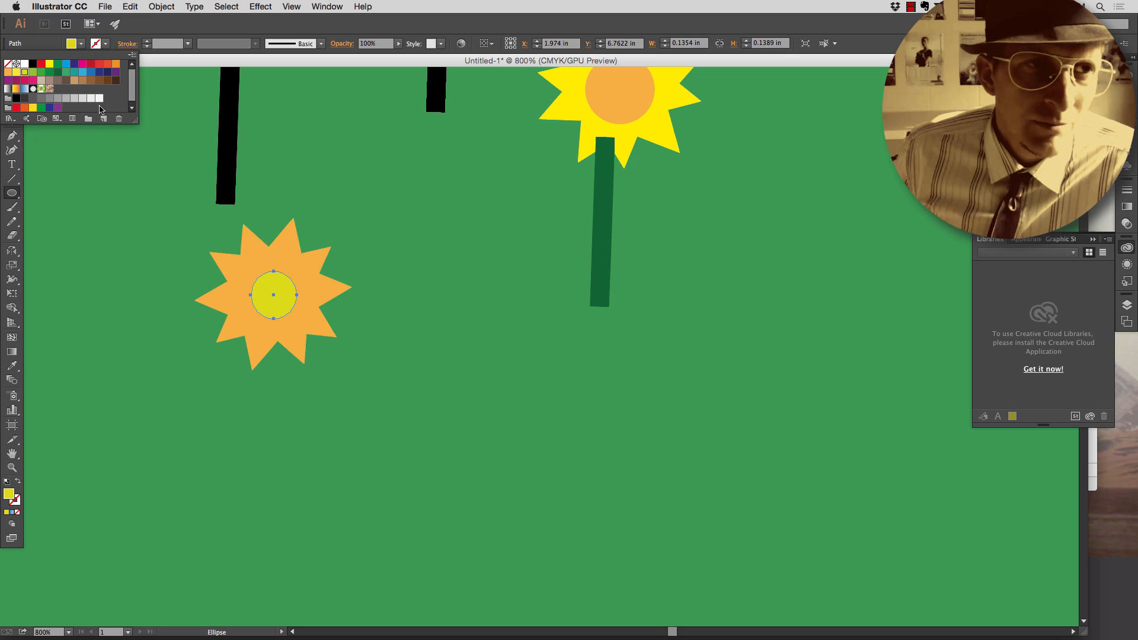
pyautogui.click(64, 147)
pyautogui.click(12, 78)
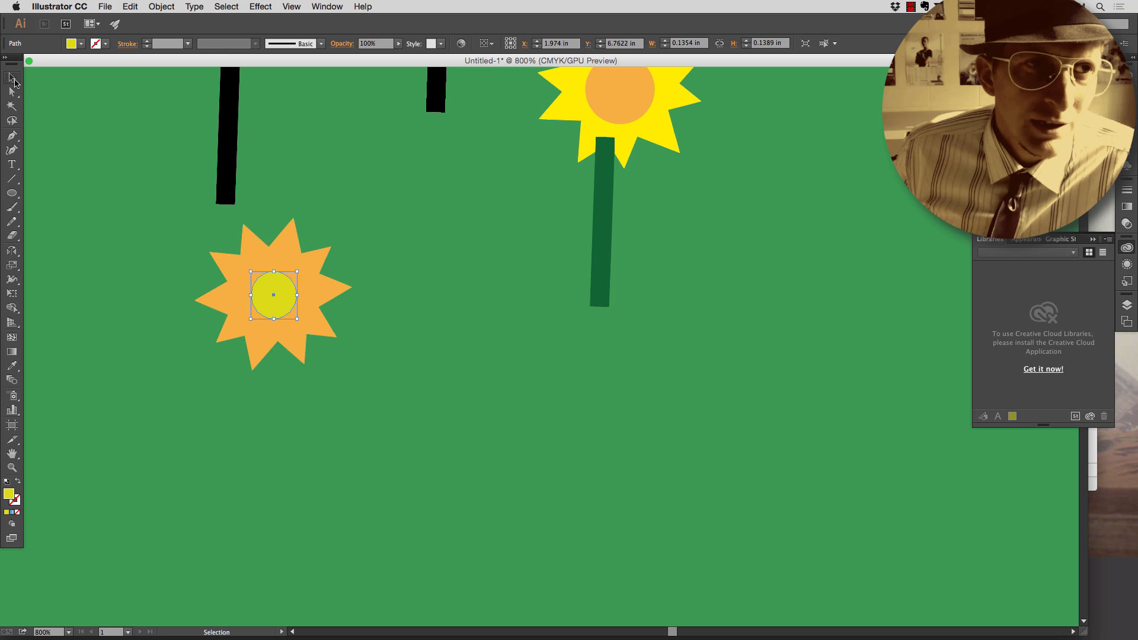
pyautogui.click(133, 179)
pyautogui.hscroll(1, 241, 307)
pyautogui.scroll(1, 397, 345)
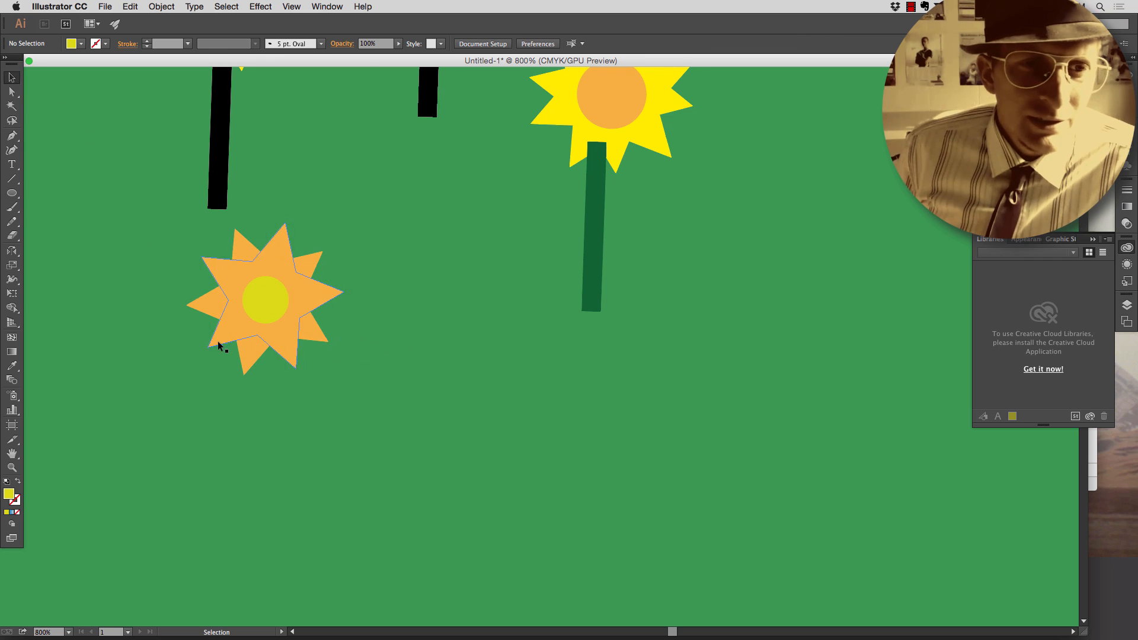
# - Draw a thin vertical rectangle about 0.04 by 0.46 in below the flower's center as its stem
pyautogui.click(12, 193)
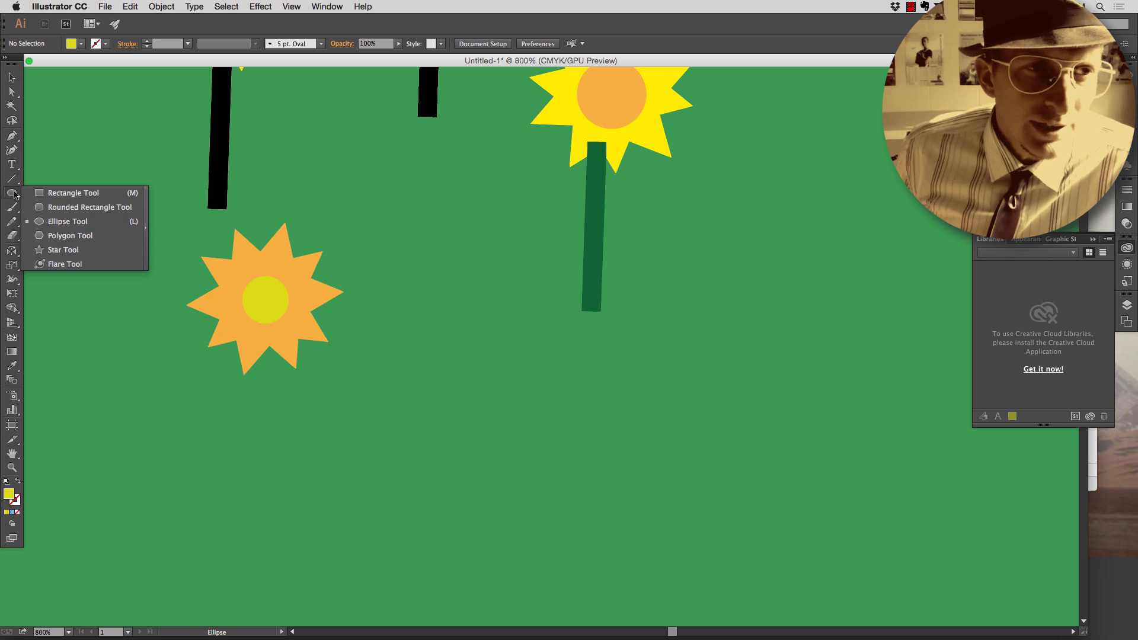
pyautogui.click(73, 193)
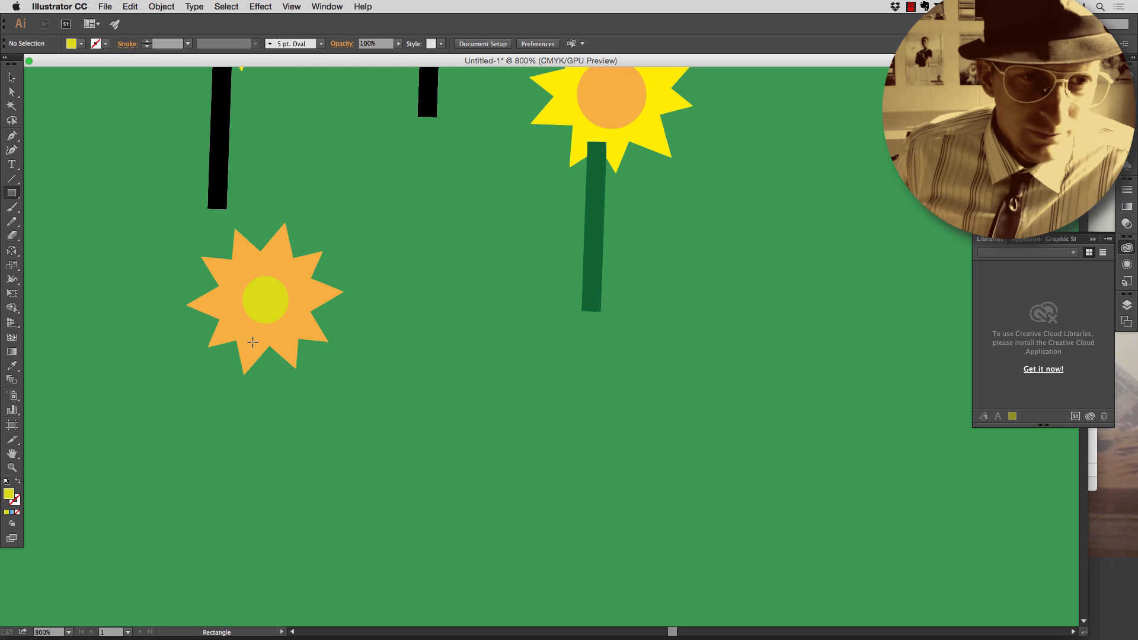
pyautogui.moveTo(253, 342); pyautogui.dragTo(265, 499)
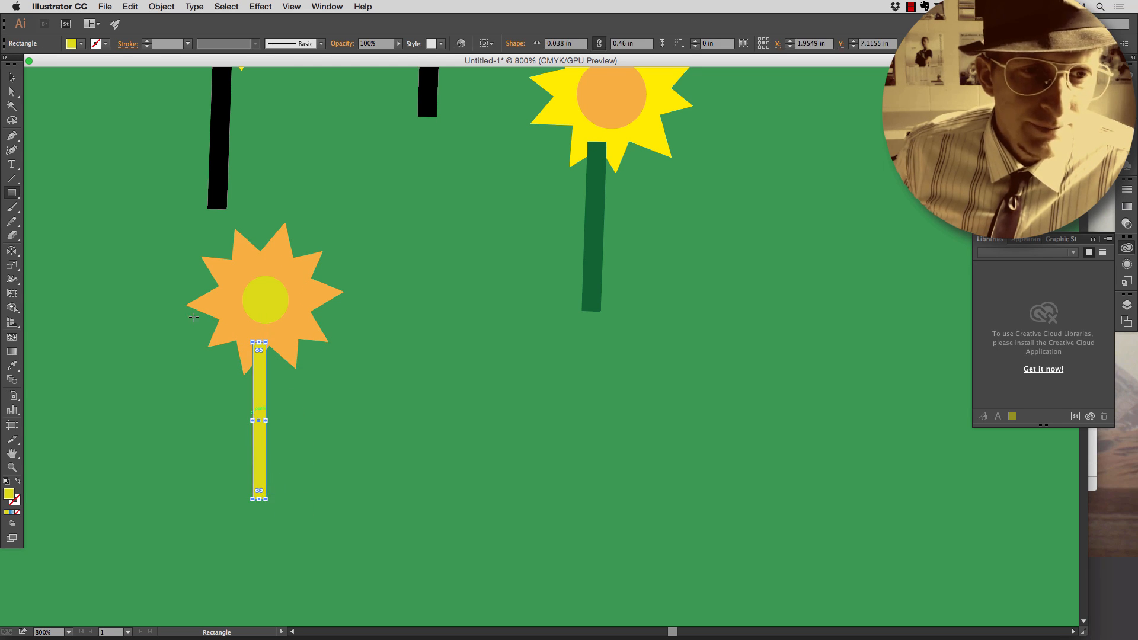
# - Fill the stem rectangle with dark green
pyautogui.click(81, 44)
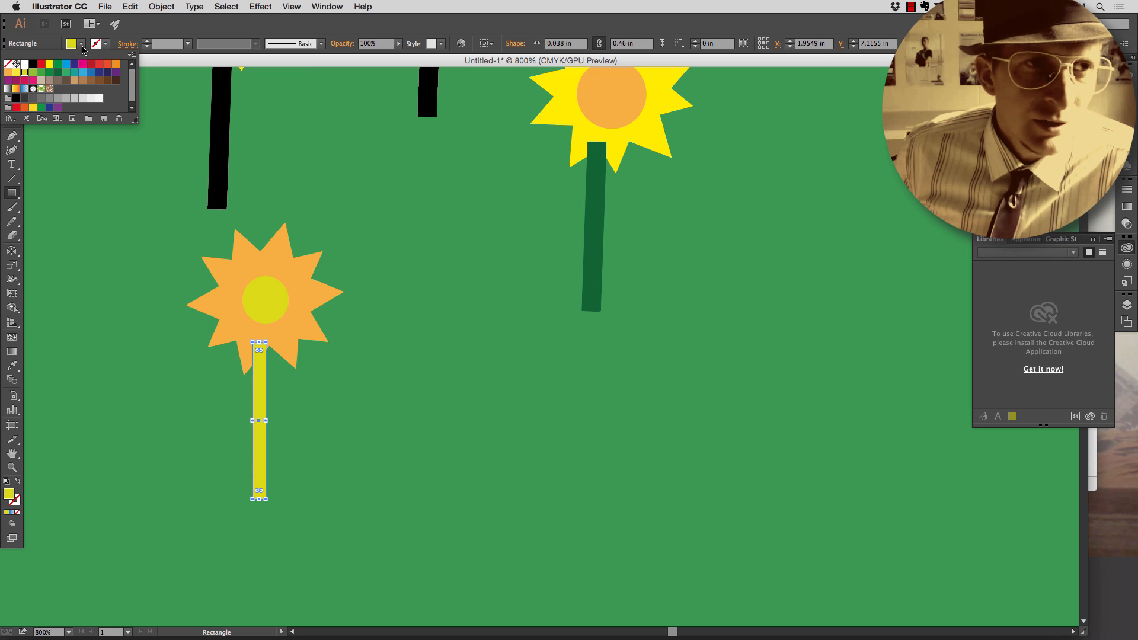
pyautogui.click(50, 72)
pyautogui.click(57, 71)
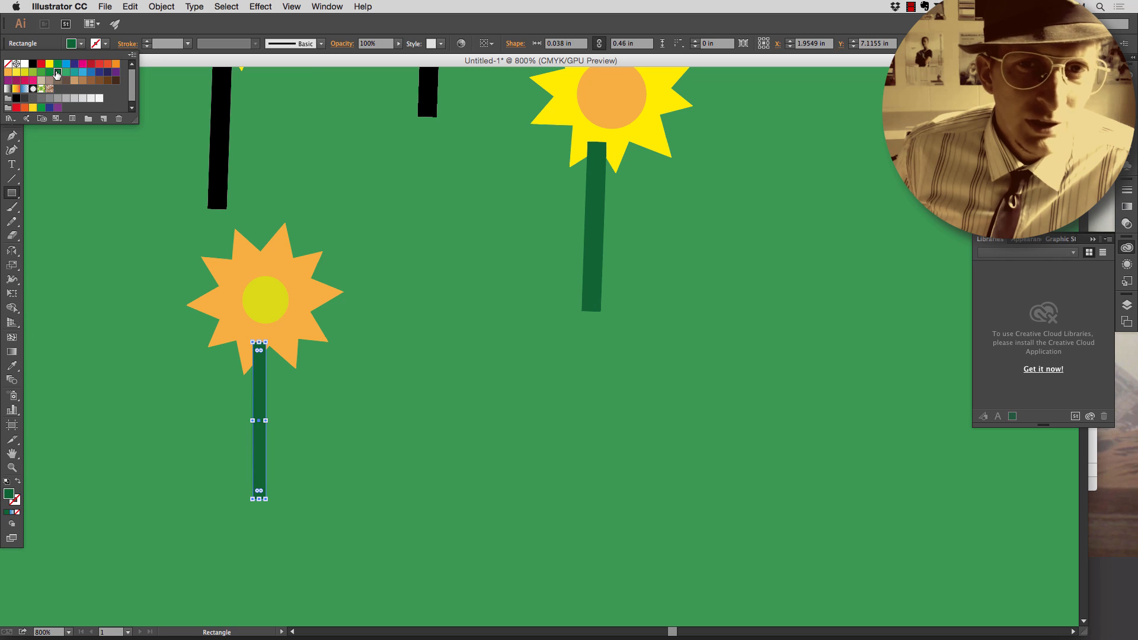
pyautogui.click(38, 108)
pyautogui.click(58, 73)
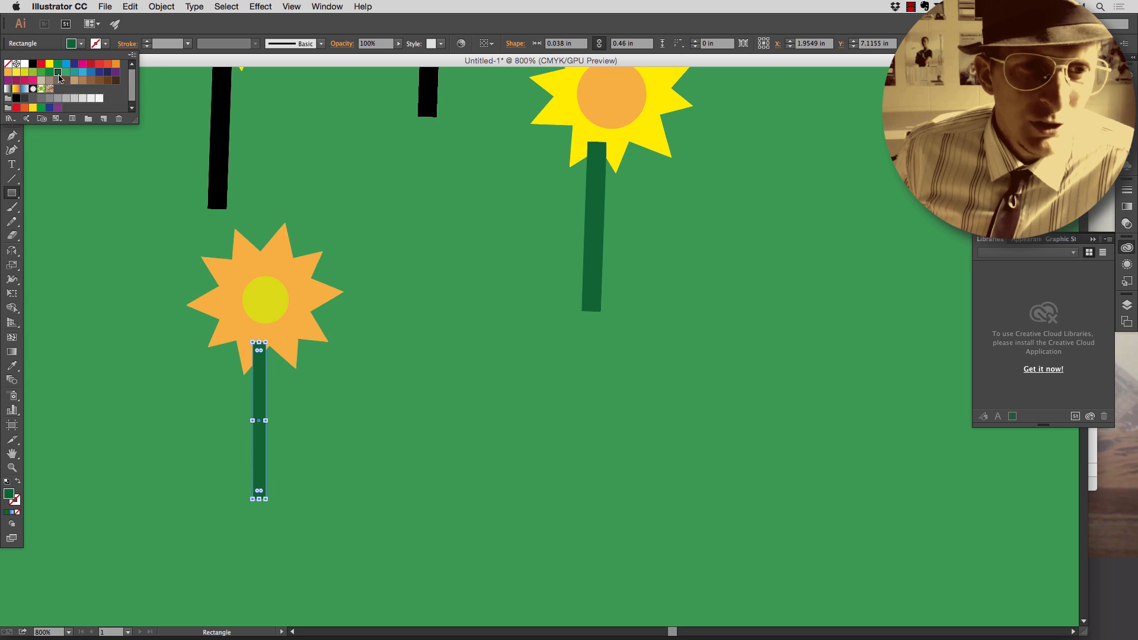
pyautogui.click(120, 237)
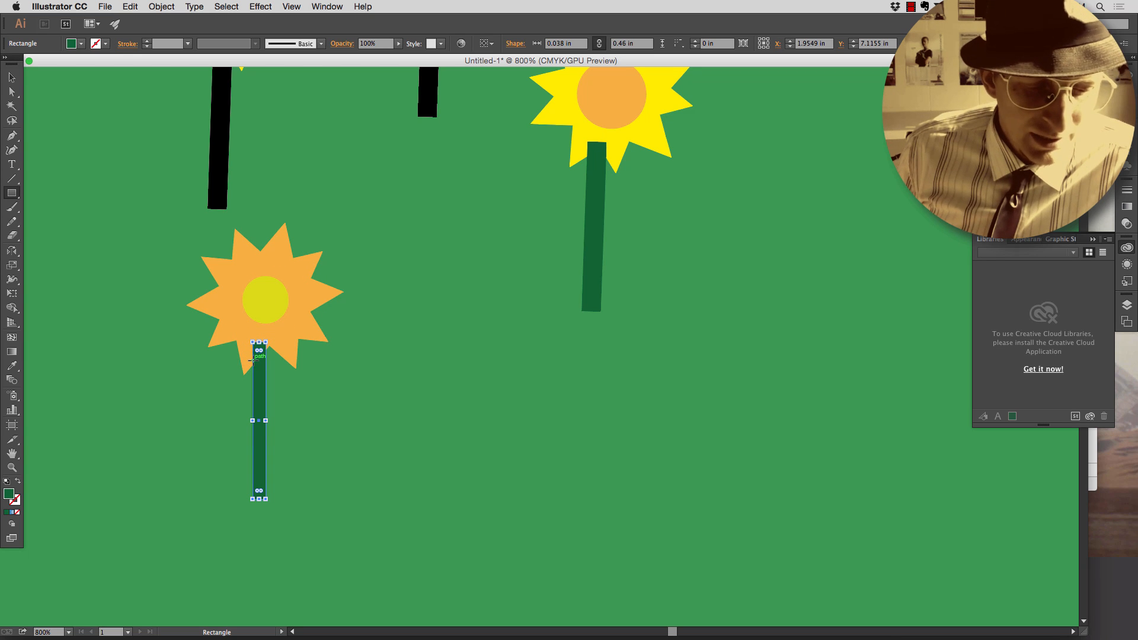
# - Send the stem backward until it lies behind both orange stars
pyautogui.press('super')
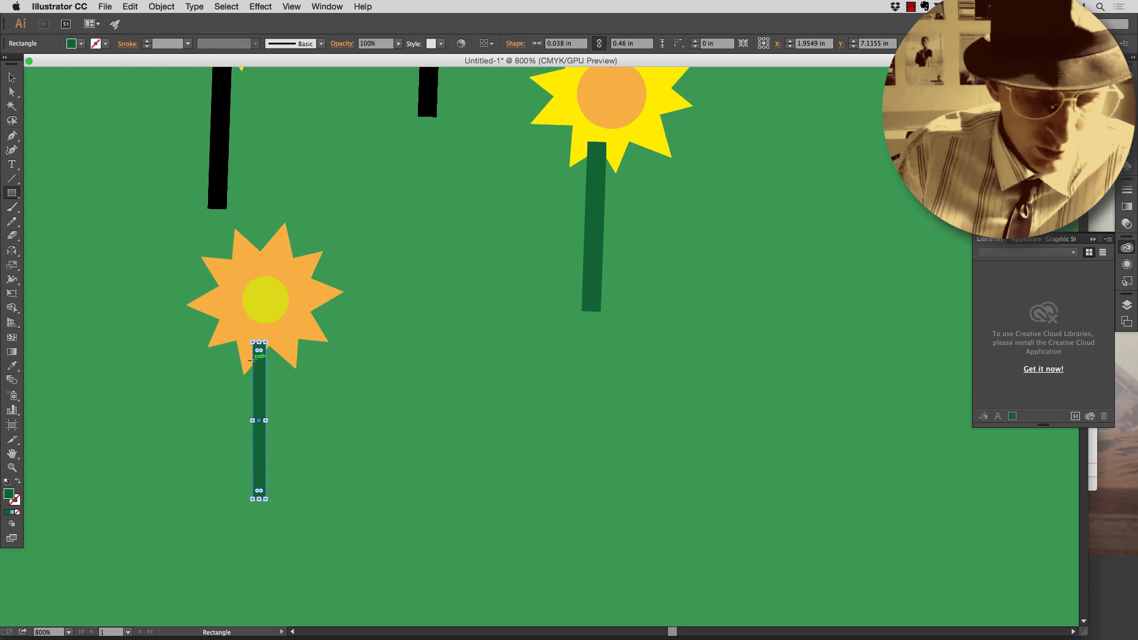
pyautogui.press('super')
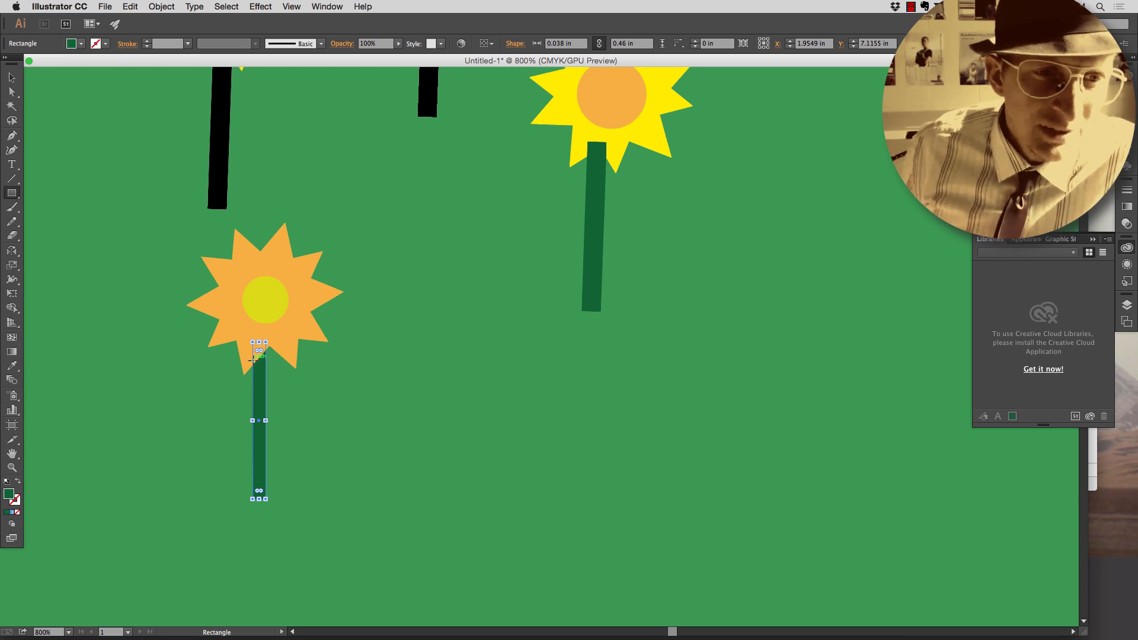
pyautogui.press('v')
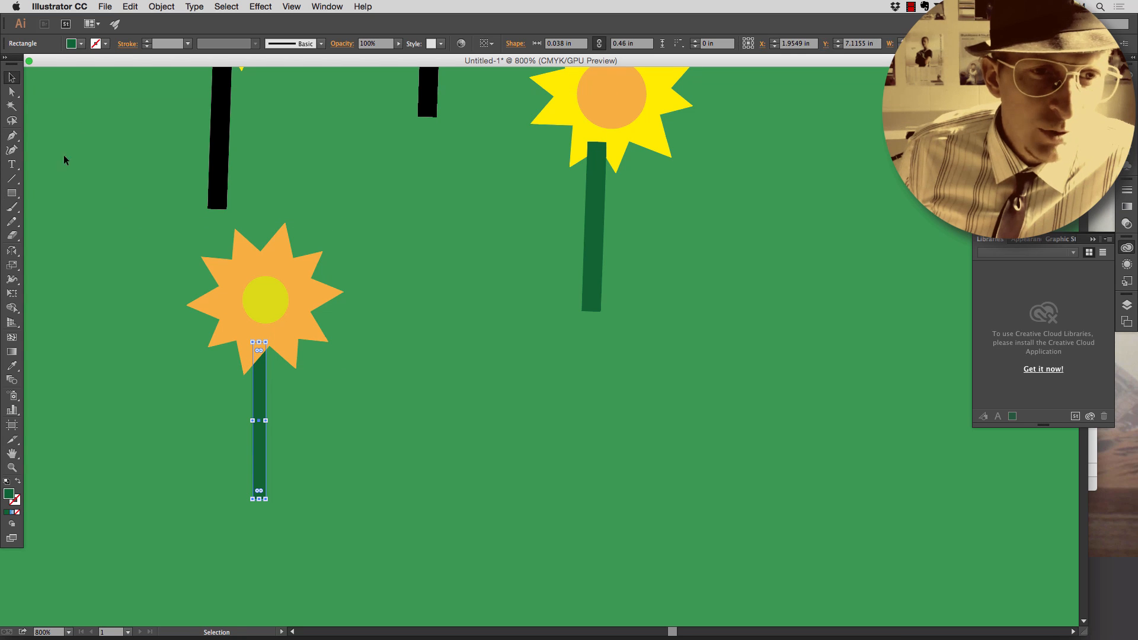
# - Make the stem narrower and center it under the flower head
pyautogui.click(341, 419)
pyautogui.moveTo(258, 394); pyautogui.dragTo(271, 418)
pyautogui.click(340, 432)
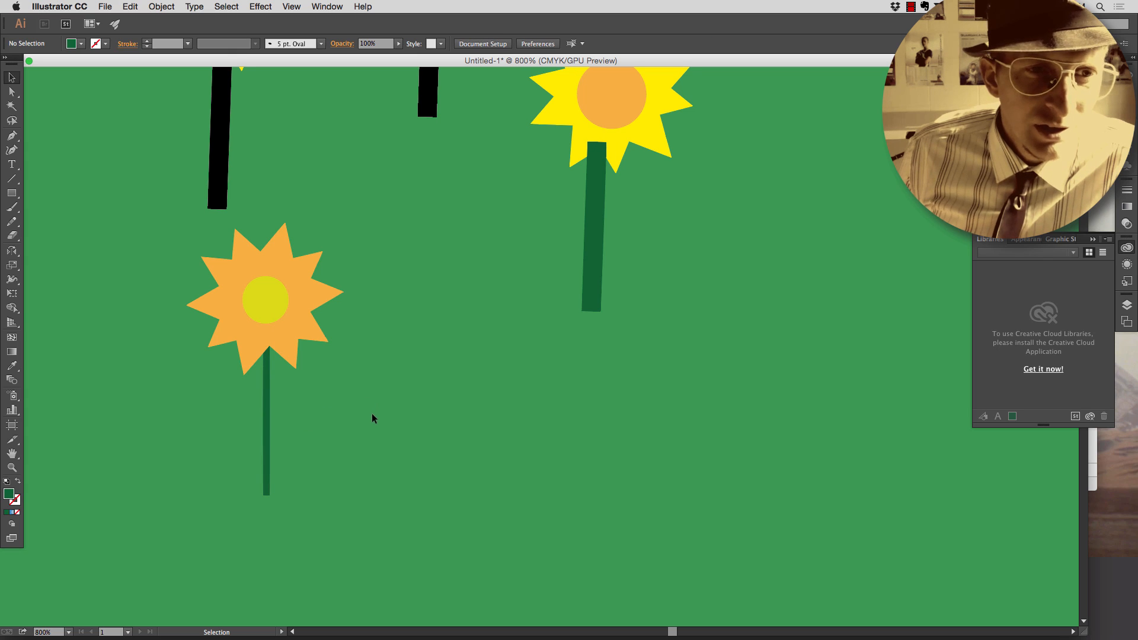
# - Group the two orange stars, the center circle and the stem into one flower
pyautogui.scroll(1, 371, 414)
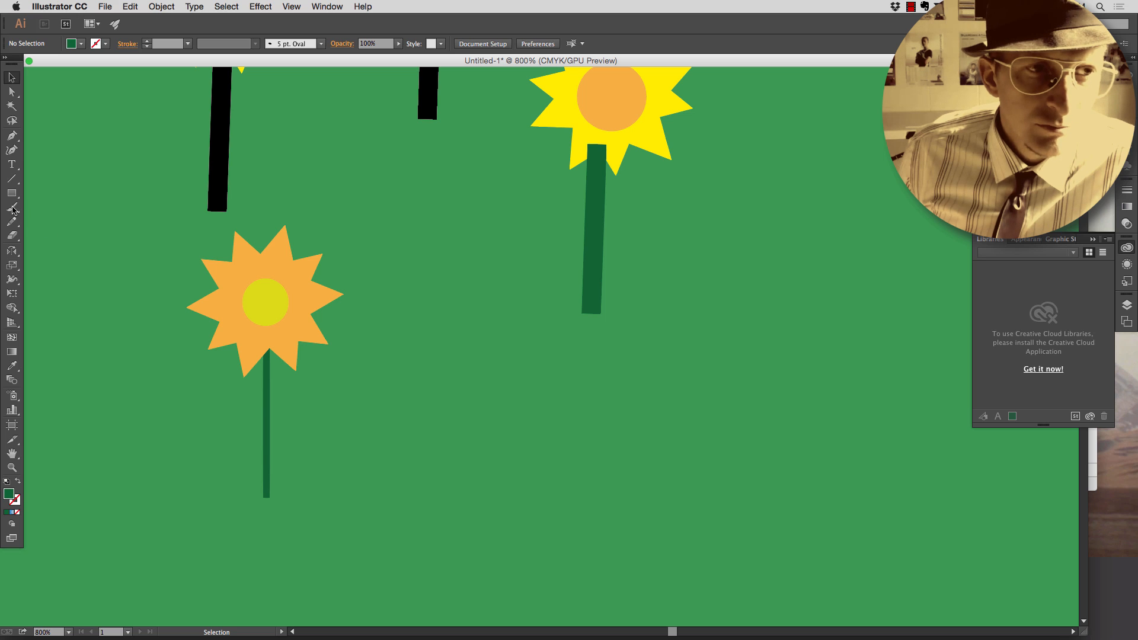
pyautogui.moveTo(257, 393); pyautogui.dragTo(165, 236)
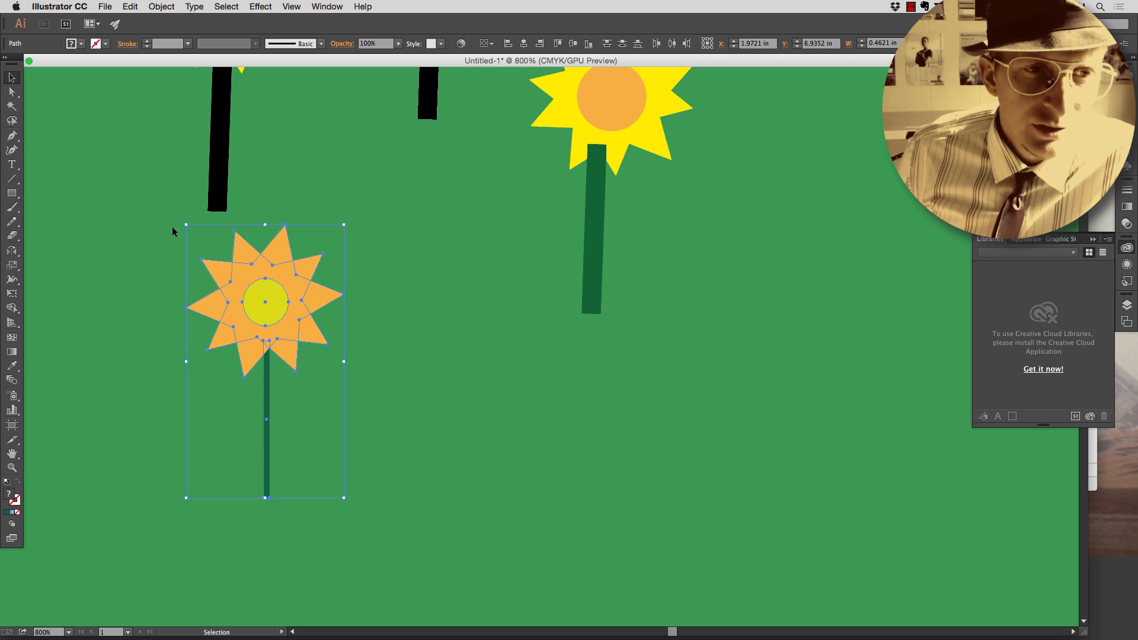
pyautogui.press('a')
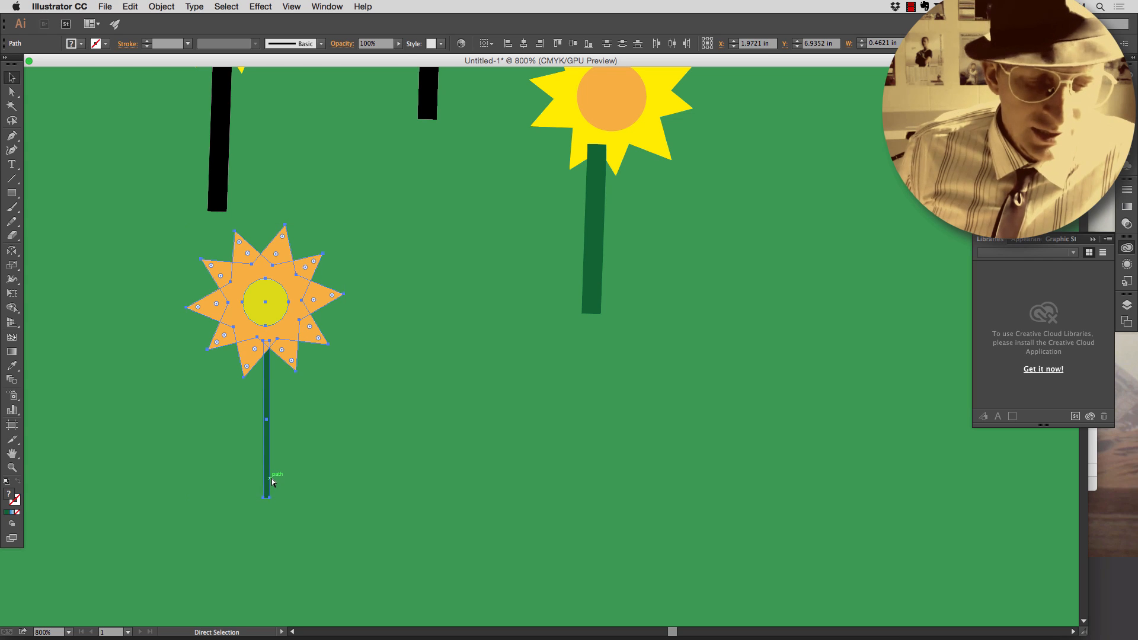
pyautogui.press('v')
pyautogui.click(399, 472)
pyautogui.click(250, 306)
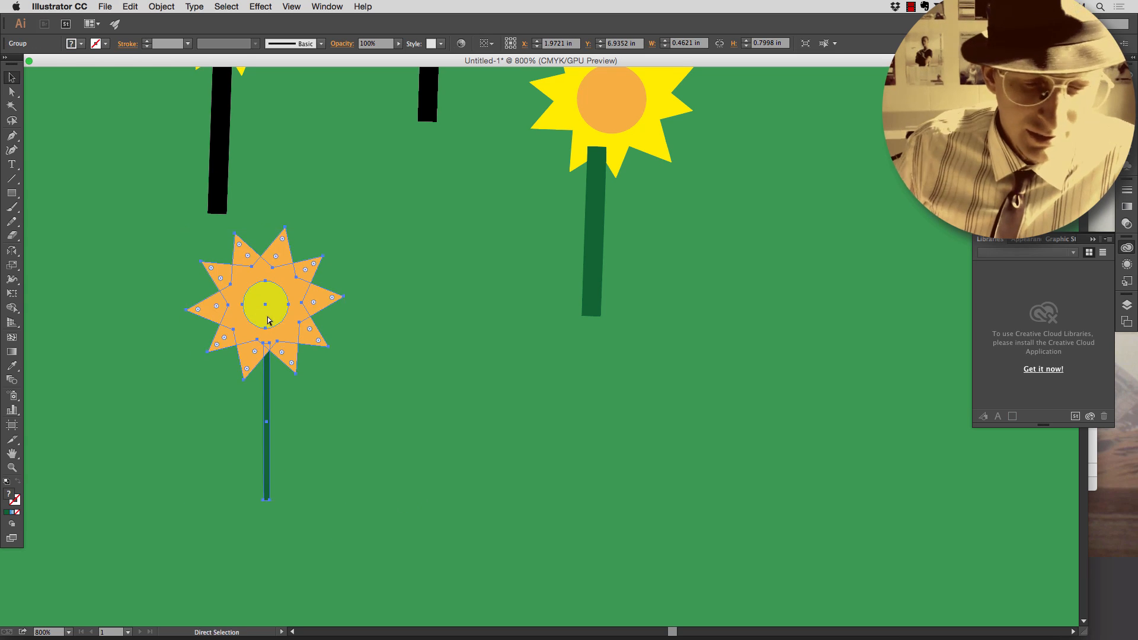
# - Delete the three old yellow flowers together with their stems
pyautogui.press('super+minus')
pyautogui.scroll(5, 267, 320)
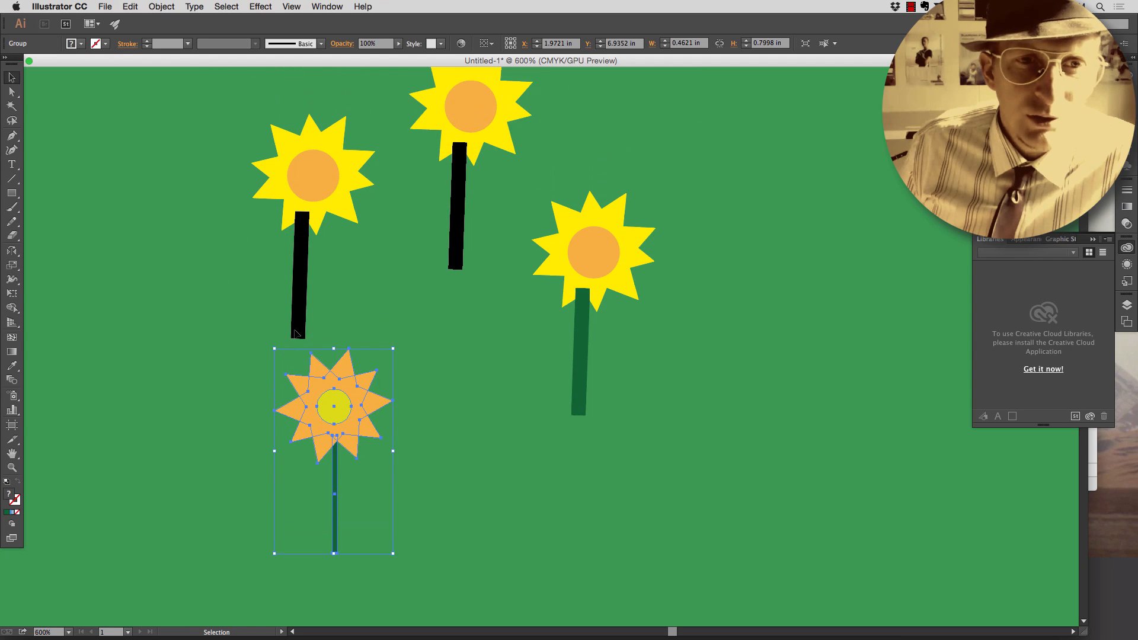
pyautogui.moveTo(206, 96); pyautogui.dragTo(628, 323)
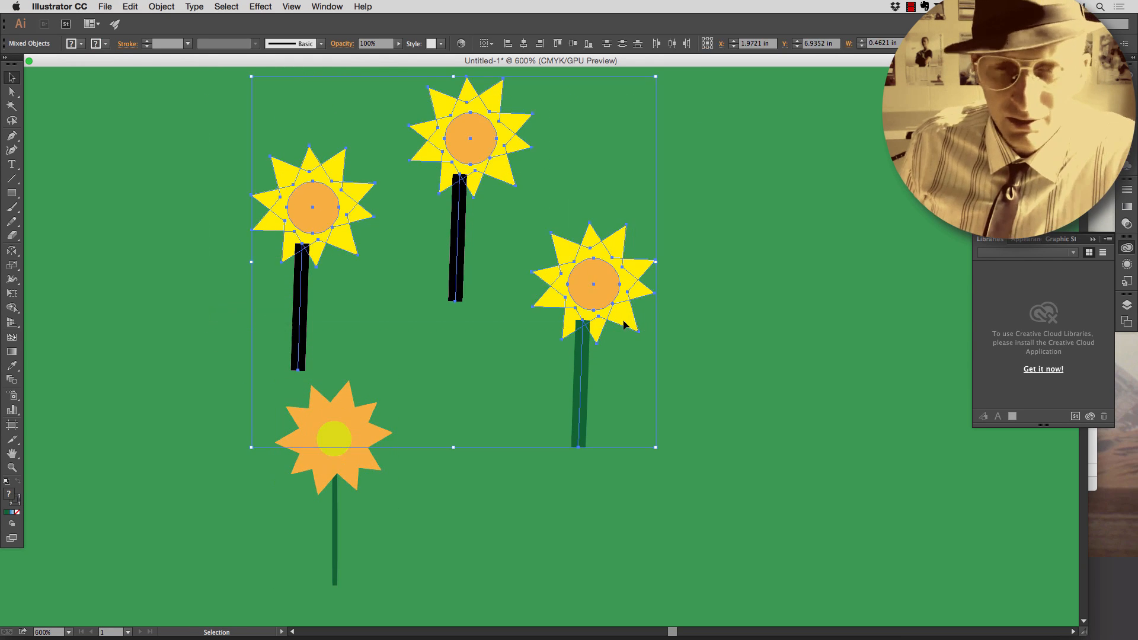
pyautogui.press('Delete')
pyautogui.scroll(-2, 483, 384)
pyautogui.scroll(-2, 413, 521)
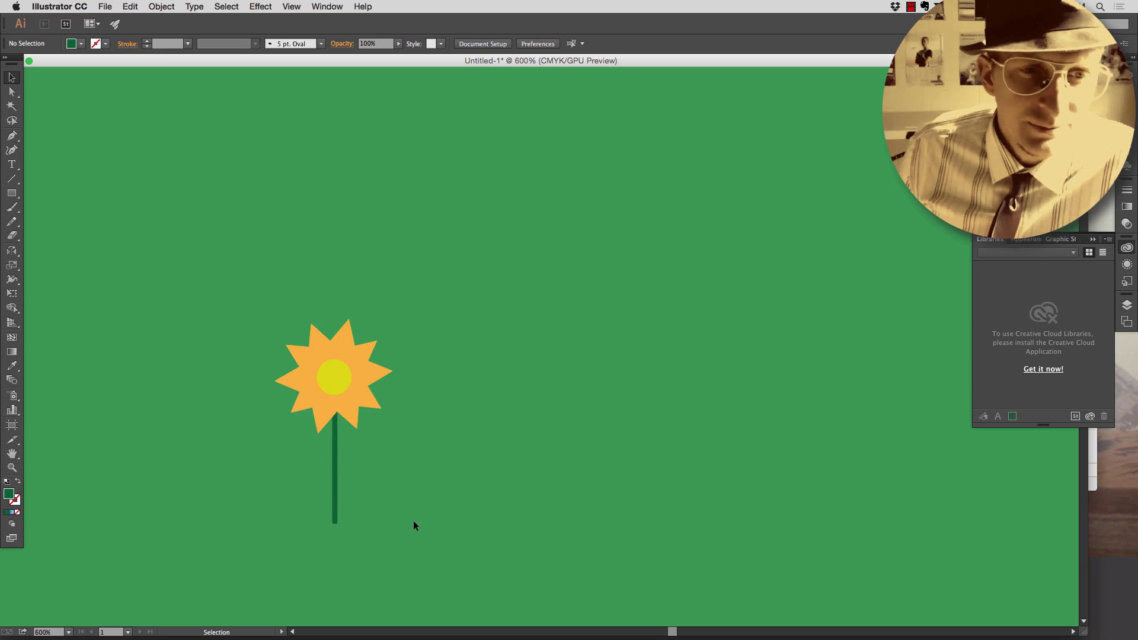
# - Copy the grouped orange flower and paste four copies, spreading them at different heights around the original on the grass
pyautogui.press('F11')
pyautogui.press('F11')
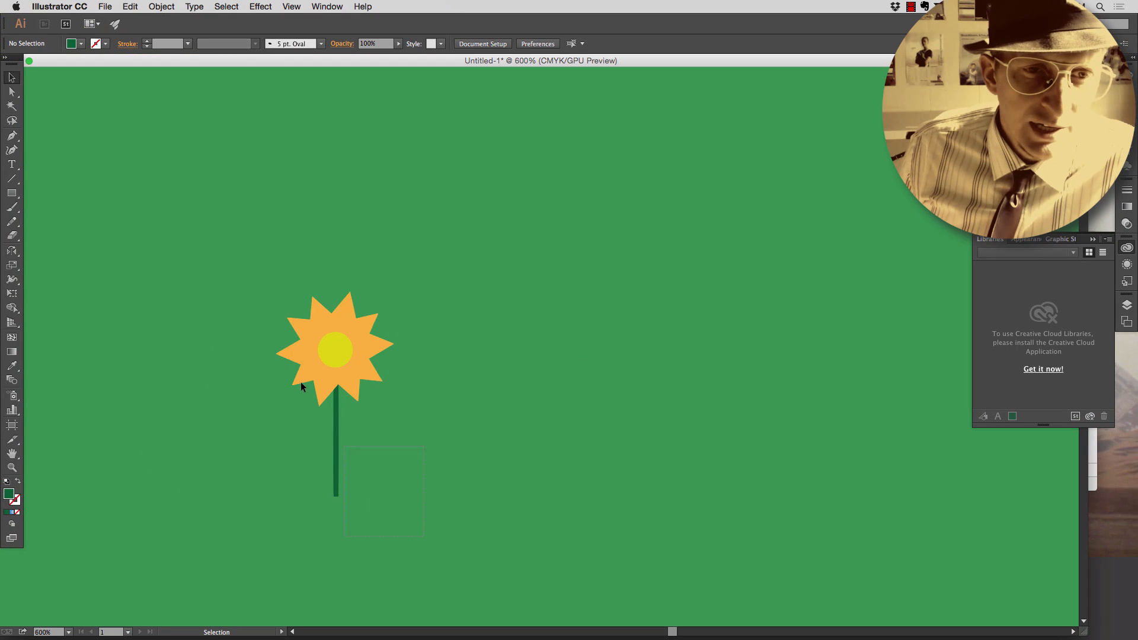
pyautogui.moveTo(228, 290); pyautogui.dragTo(228, 291)
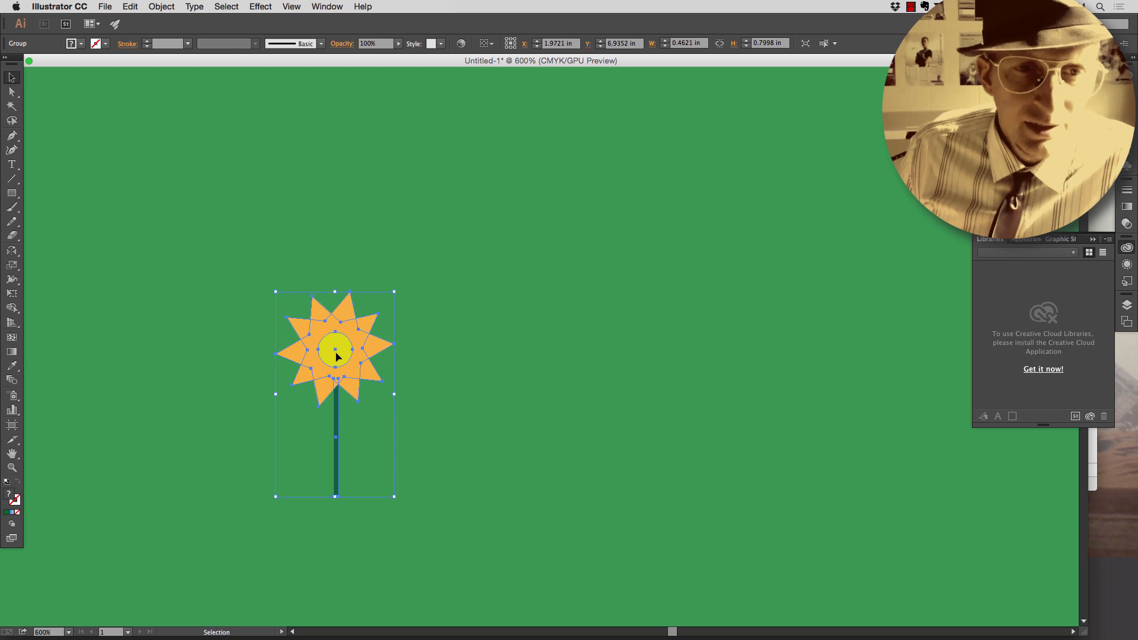
pyautogui.press('super+c')
pyautogui.press('super+v')
pyautogui.moveTo(511, 336); pyautogui.dragTo(412, 306)
pyautogui.press('super+v')
pyautogui.moveTo(498, 323); pyautogui.dragTo(190, 278)
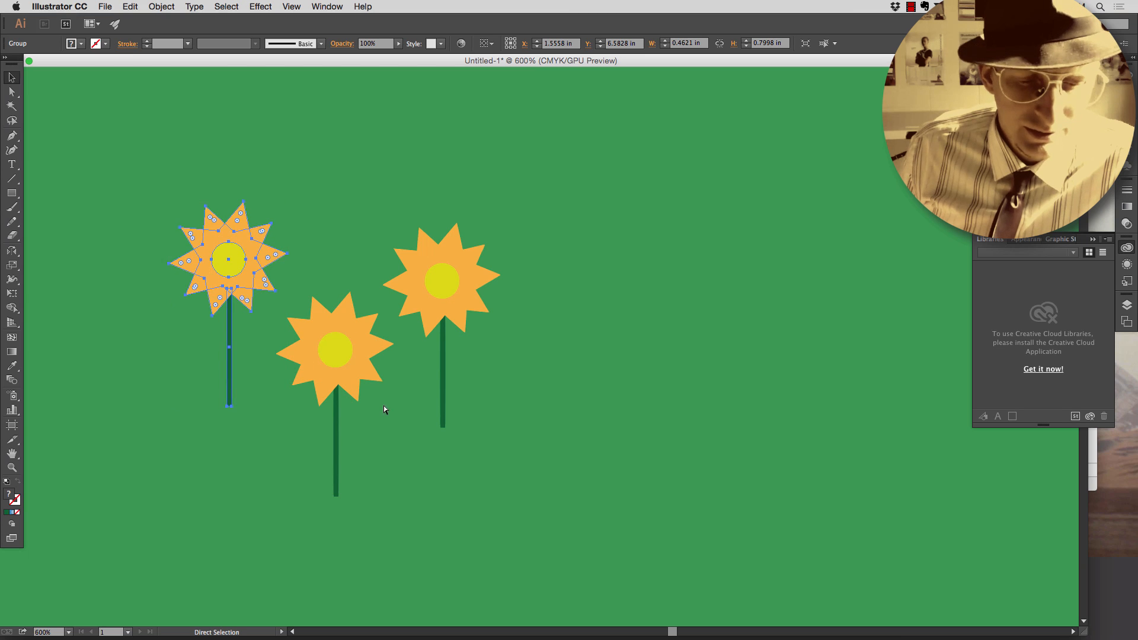
pyautogui.press('super+v')
pyautogui.moveTo(507, 395); pyautogui.dragTo(634, 397)
pyautogui.press('super+v')
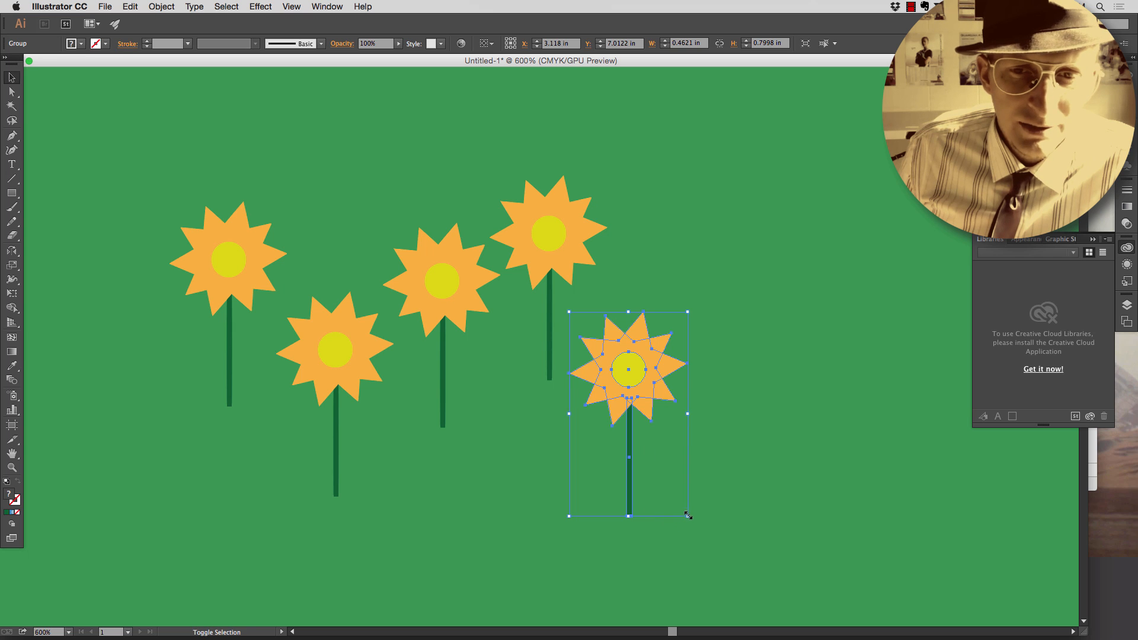
# - Enlarge the rightmost flower slightly, and shrink its neighbor to about 0.42 by 0.72 in and the middle flower to about 0.43 by 0.74 in
pyautogui.moveTo(687, 515); pyautogui.dragTo(698, 533)
pyautogui.click(544, 272)
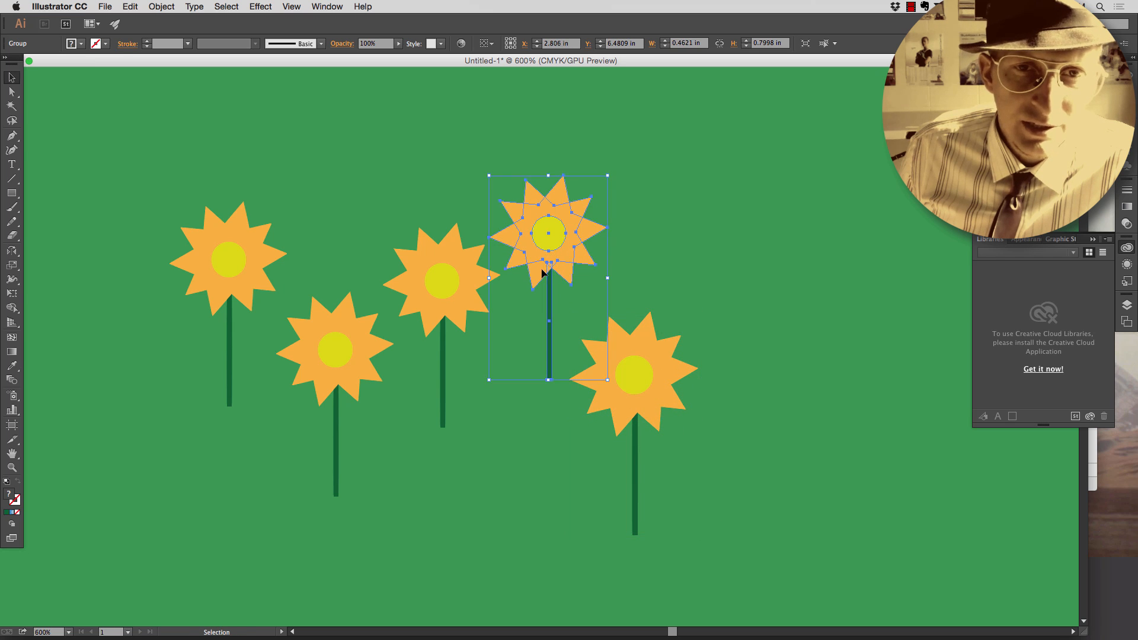
pyautogui.moveTo(608, 177); pyautogui.dragTo(599, 202)
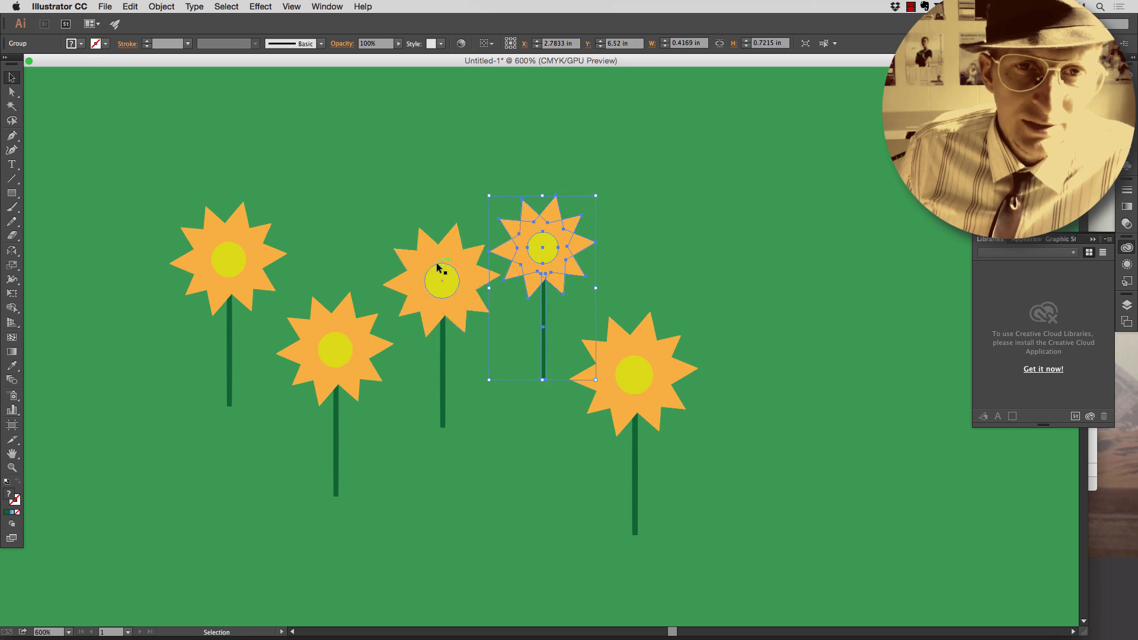
pyautogui.click(436, 267)
pyautogui.moveTo(502, 223); pyautogui.dragTo(490, 237)
# - View the whole landscape and examine how the flower cluster fits with the tree, sun and clouds
pyautogui.press('a')
pyautogui.press('super+minus')
pyautogui.press('super+minus')
pyautogui.press('super+minus')
pyautogui.press('v')
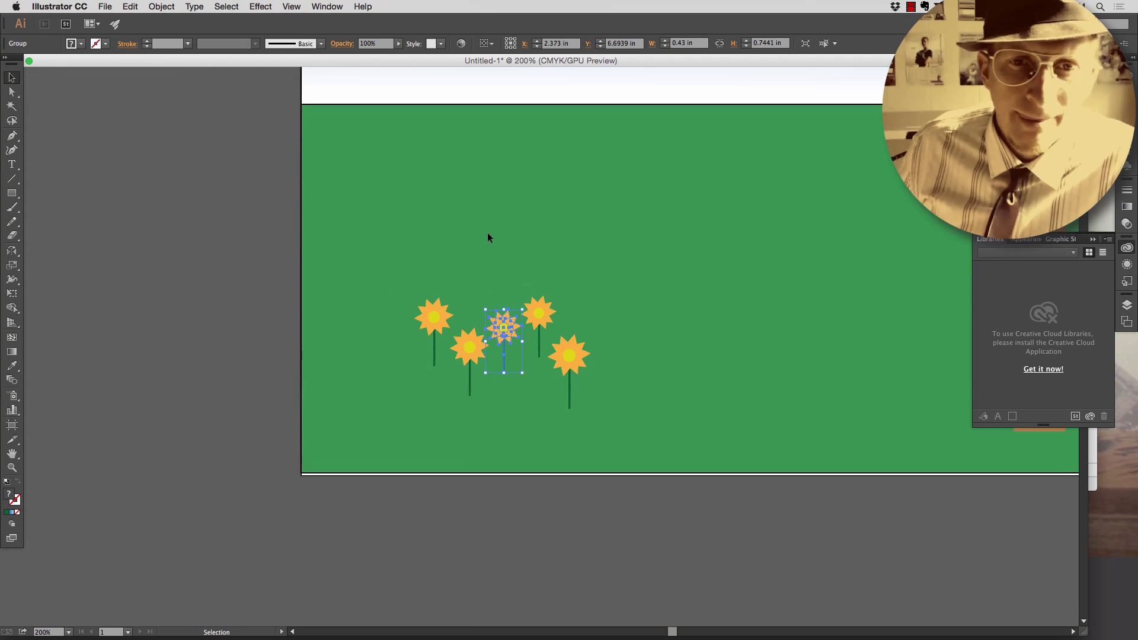
pyautogui.scroll(1, 560, 258)
pyautogui.press('super+minus')
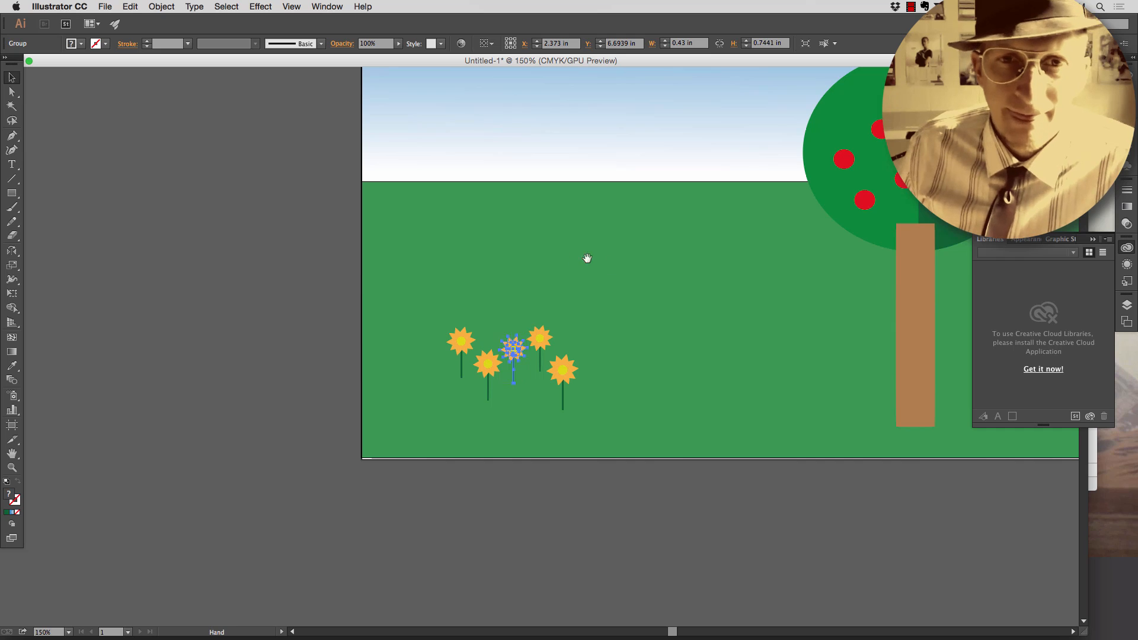
pyautogui.moveTo(587, 257); pyautogui.dragTo(463, 372)
pyautogui.click(199, 399)
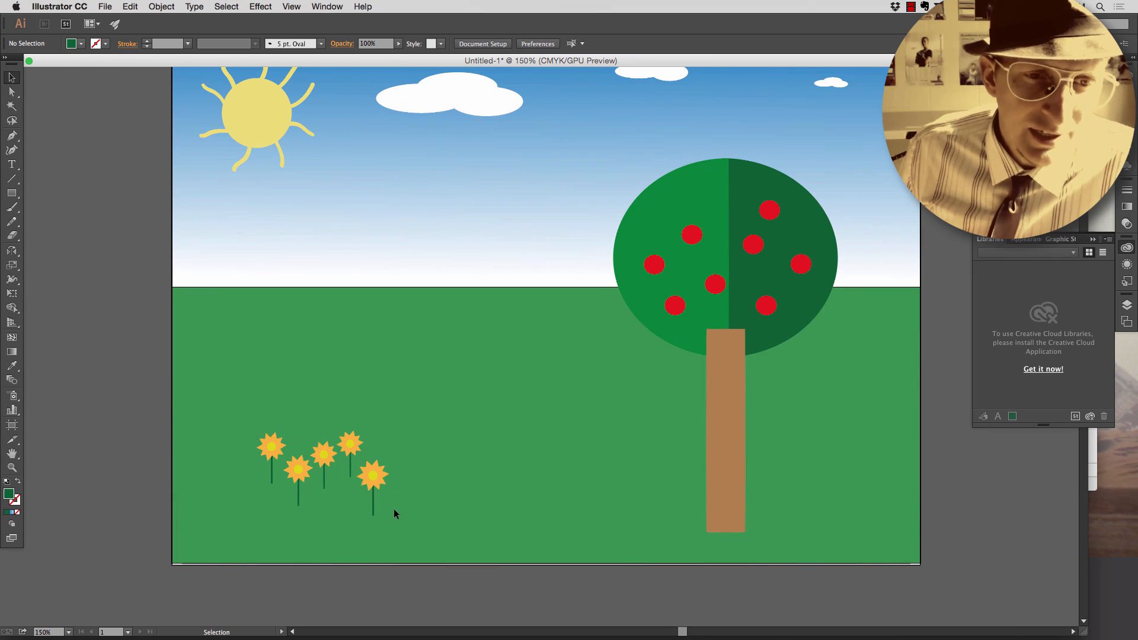
# - Copy the grouped cluster of five flowers and paste a duplicate on the upper middle of the grass
pyautogui.click(280, 453)
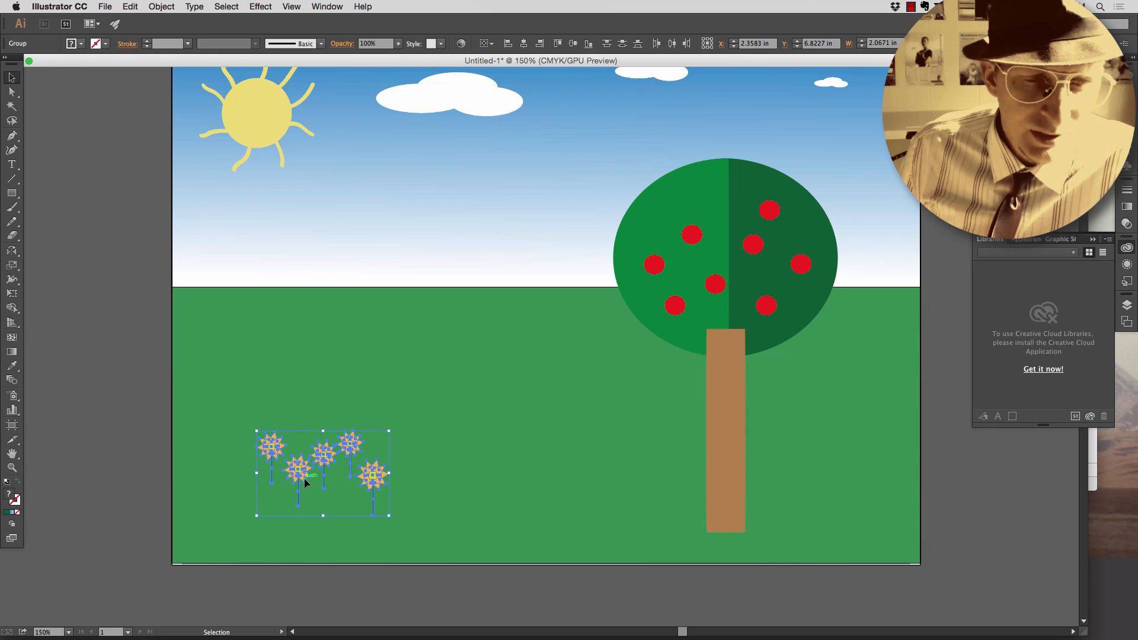
pyautogui.press('super+equal')
pyautogui.scroll(-3, 228, 462)
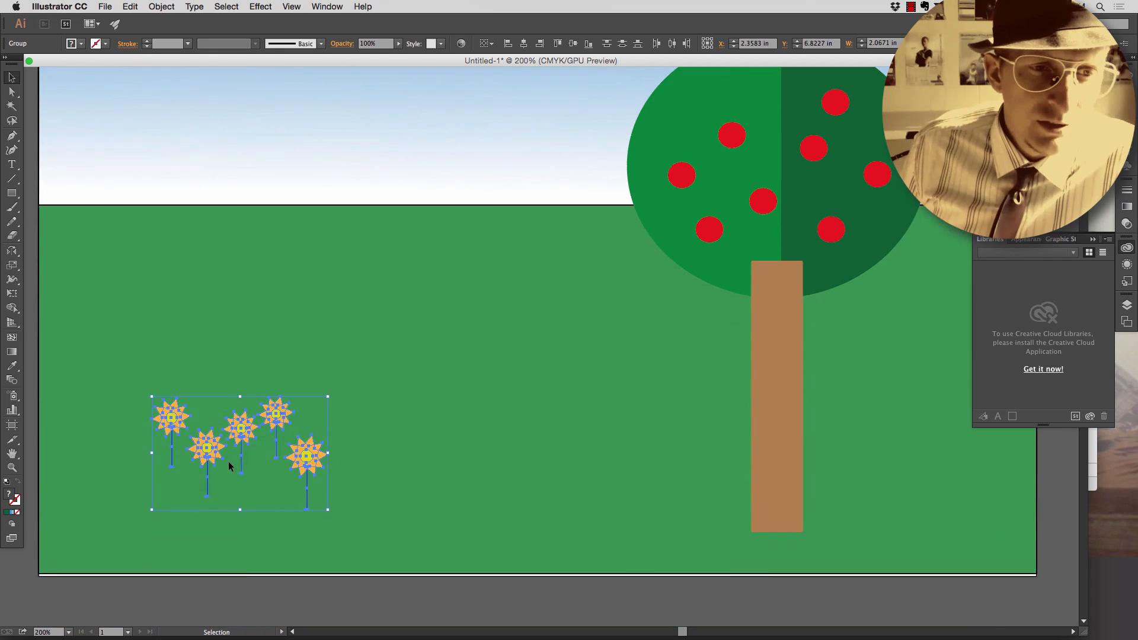
pyautogui.scroll(1, 223, 460)
pyautogui.press('super+c')
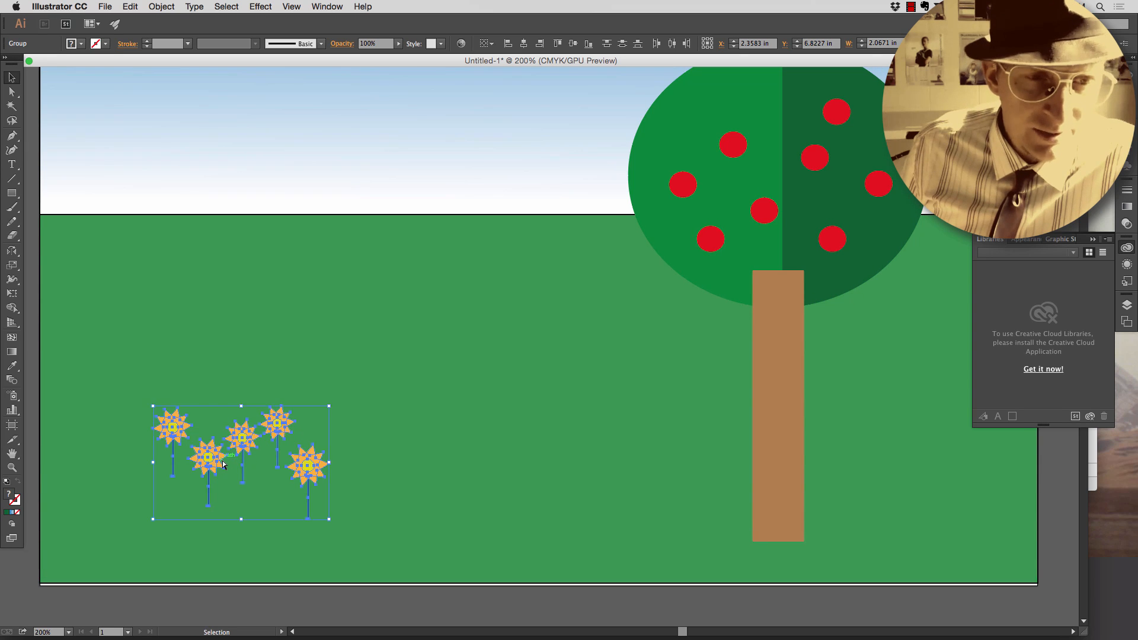
pyautogui.press('super+v')
pyautogui.press('v')
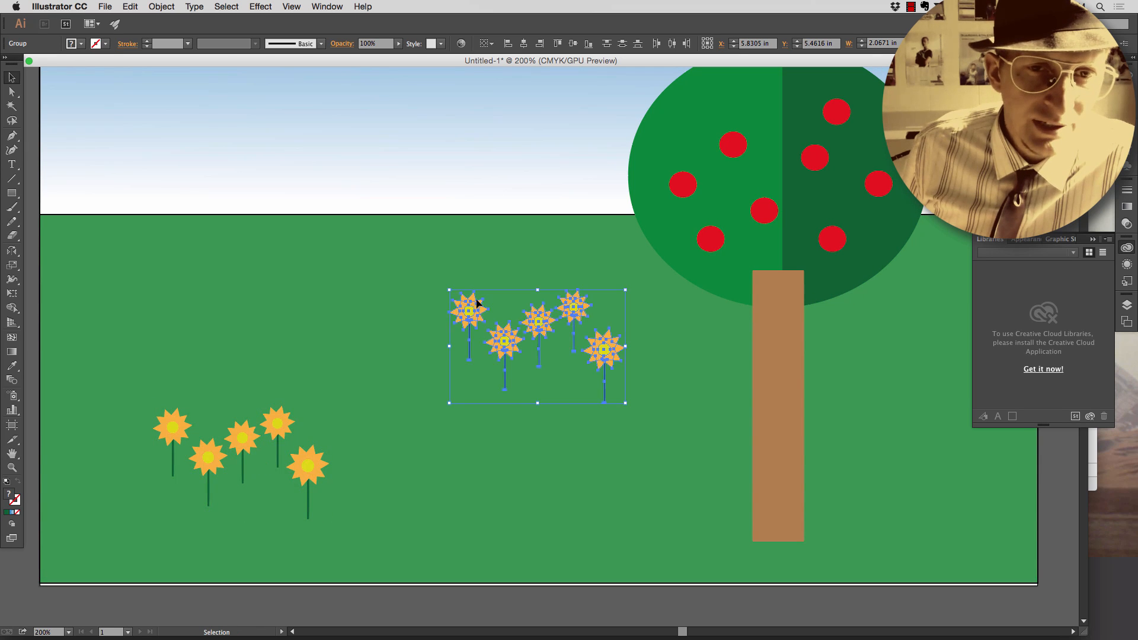
pyautogui.click(430, 423)
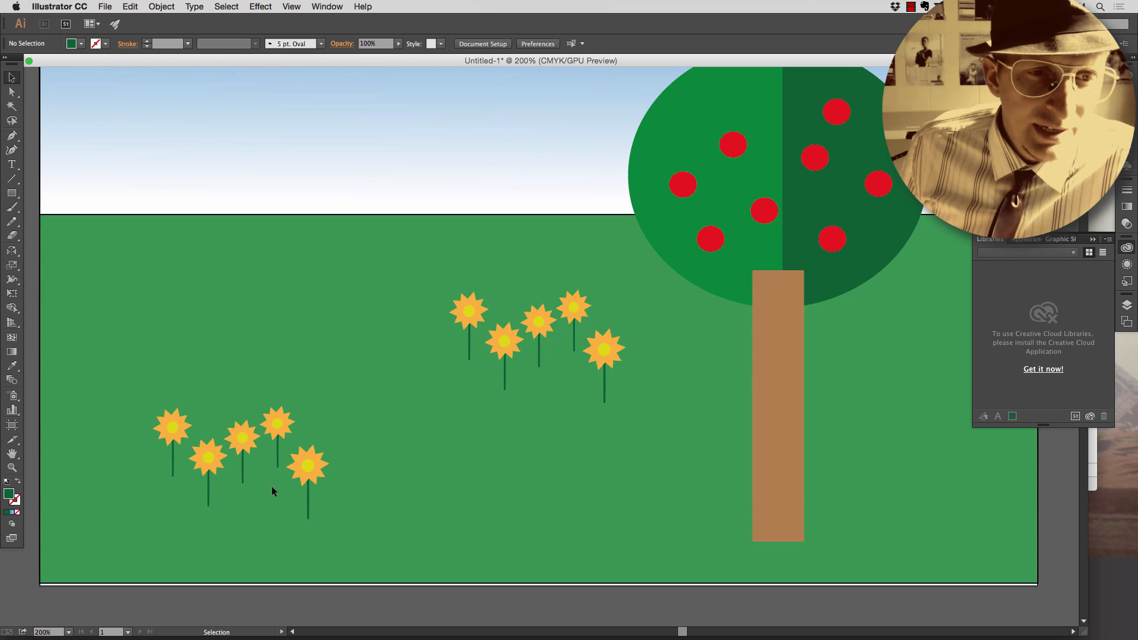
# - Enlarge the front flower cluster to about 2.49 in wide, and make the distant duplicate smaller and slightly higher
pyautogui.moveTo(139, 408); pyautogui.dragTo(140, 409)
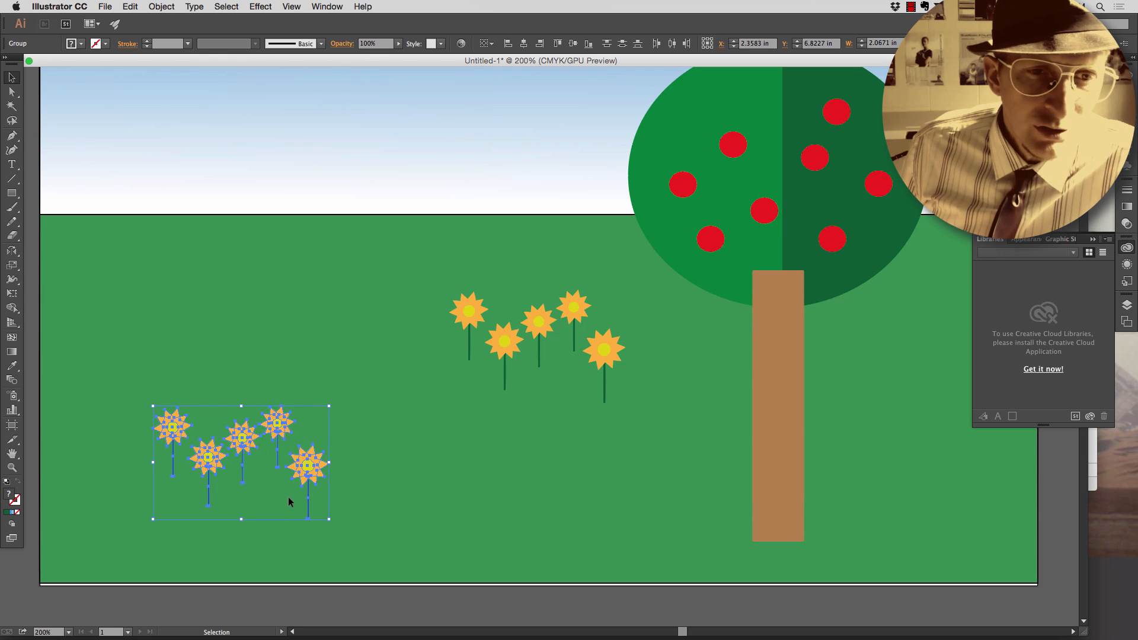
pyautogui.moveTo(328, 519); pyautogui.dragTo(366, 542)
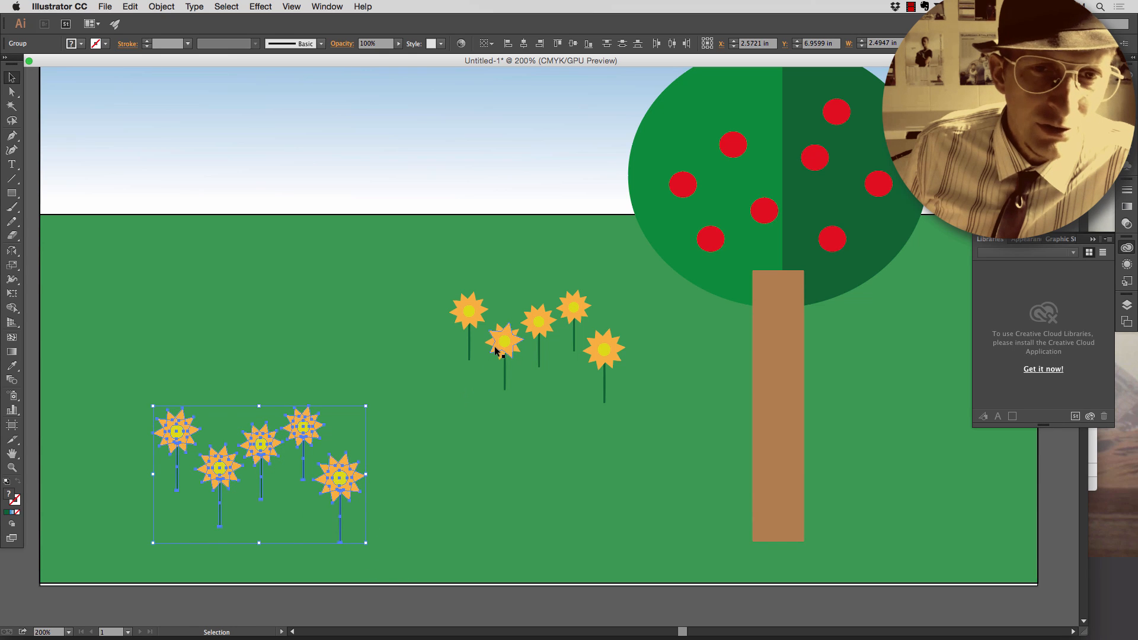
pyautogui.click(503, 348)
pyautogui.click(645, 437)
pyautogui.moveTo(446, 272); pyautogui.dragTo(459, 286)
pyautogui.hotkey('ctrl', 'z')
pyautogui.moveTo(507, 335); pyautogui.dragTo(495, 328)
pyautogui.click(418, 481)
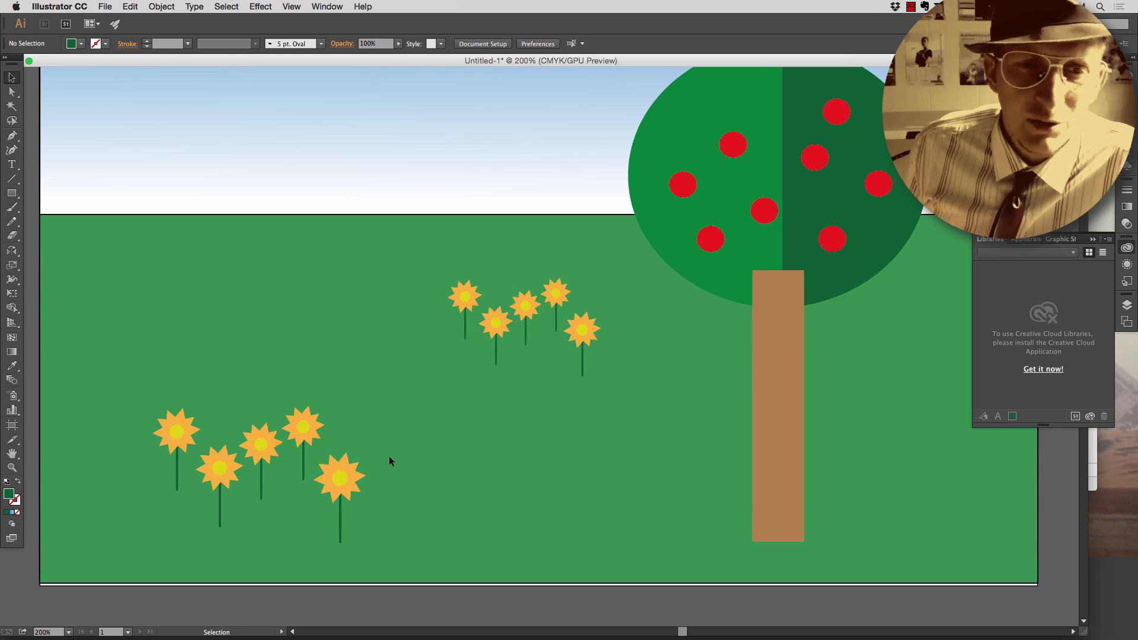
# - Delete the old tree completely, including its brown trunk, two-tone green foliage and red apples
pyautogui.hscroll(5, 725, 467)
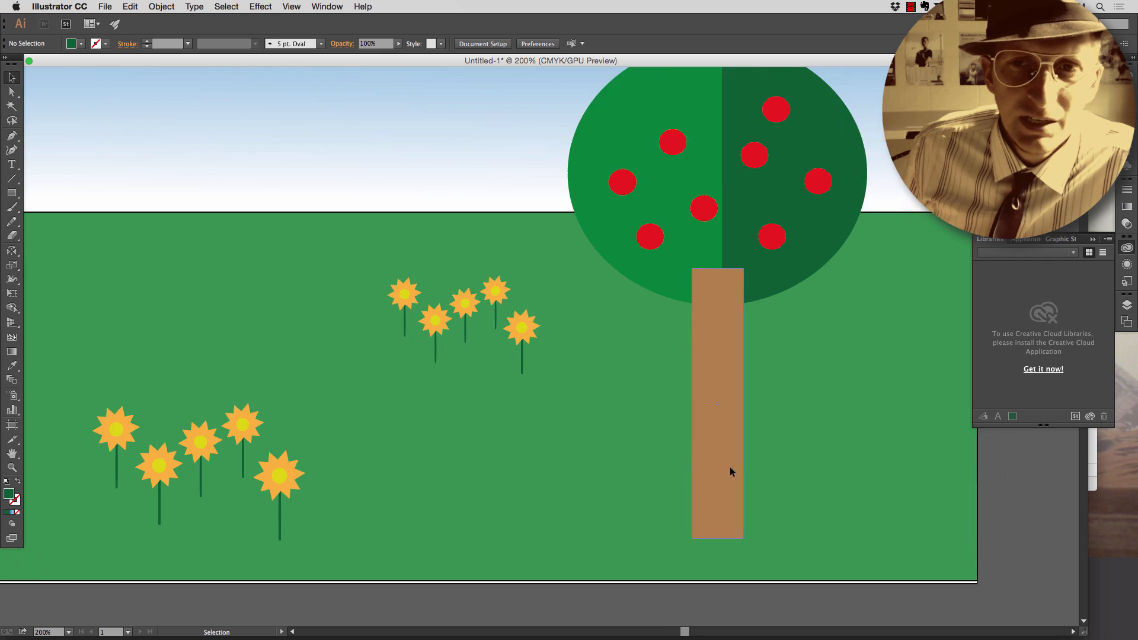
pyautogui.hscroll(1, 489, 391)
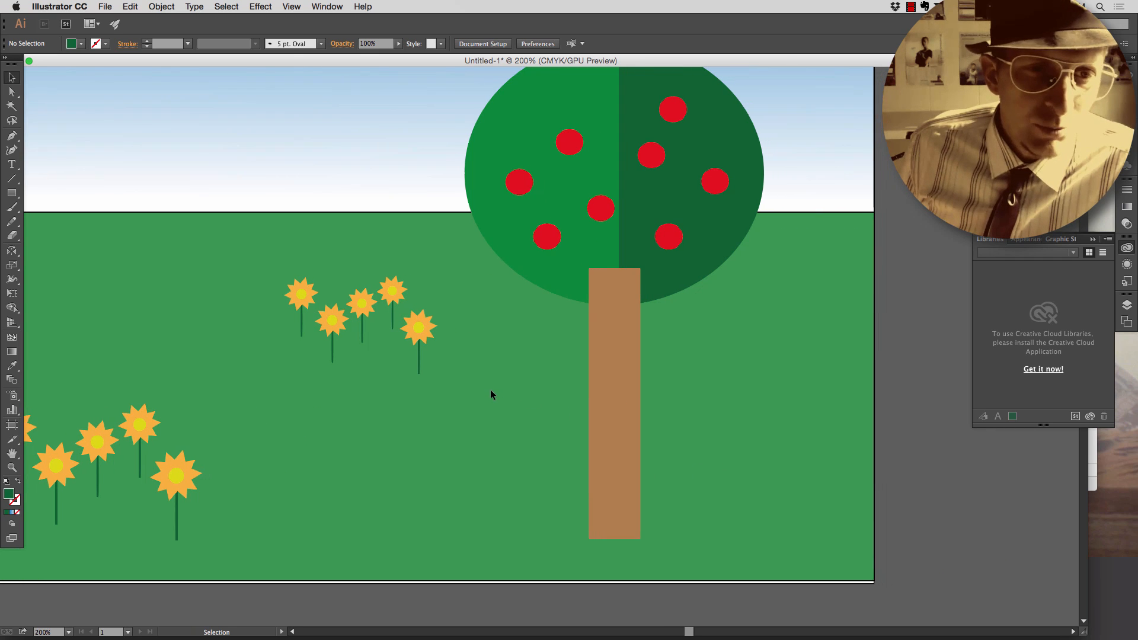
pyautogui.scroll(3, 489, 389)
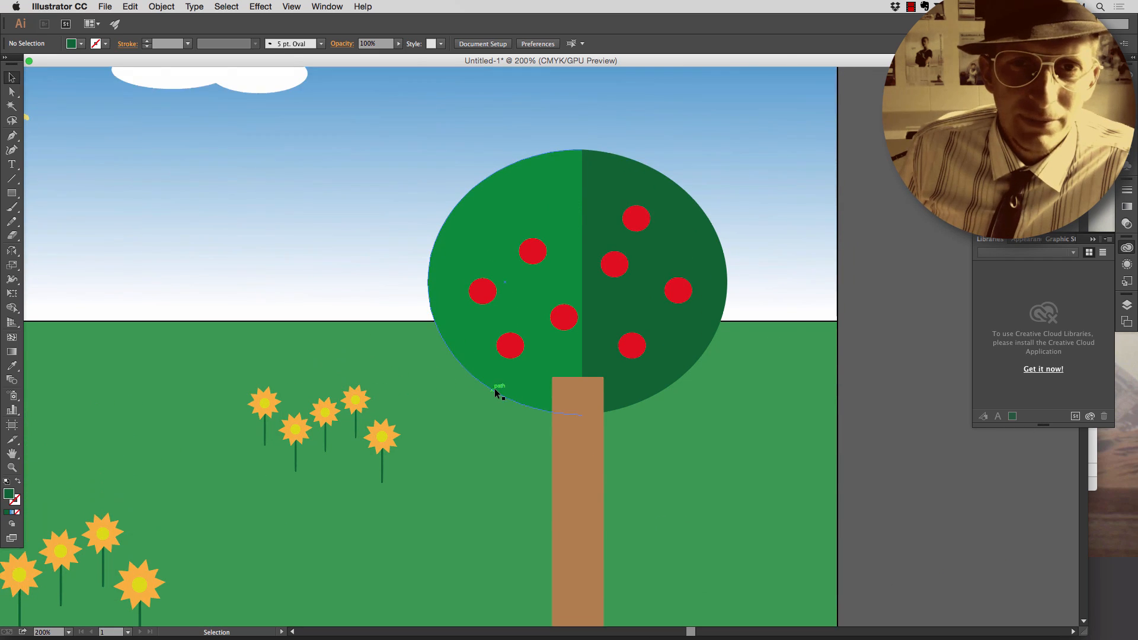
pyautogui.scroll(-5, 494, 389)
pyautogui.scroll(4, 495, 391)
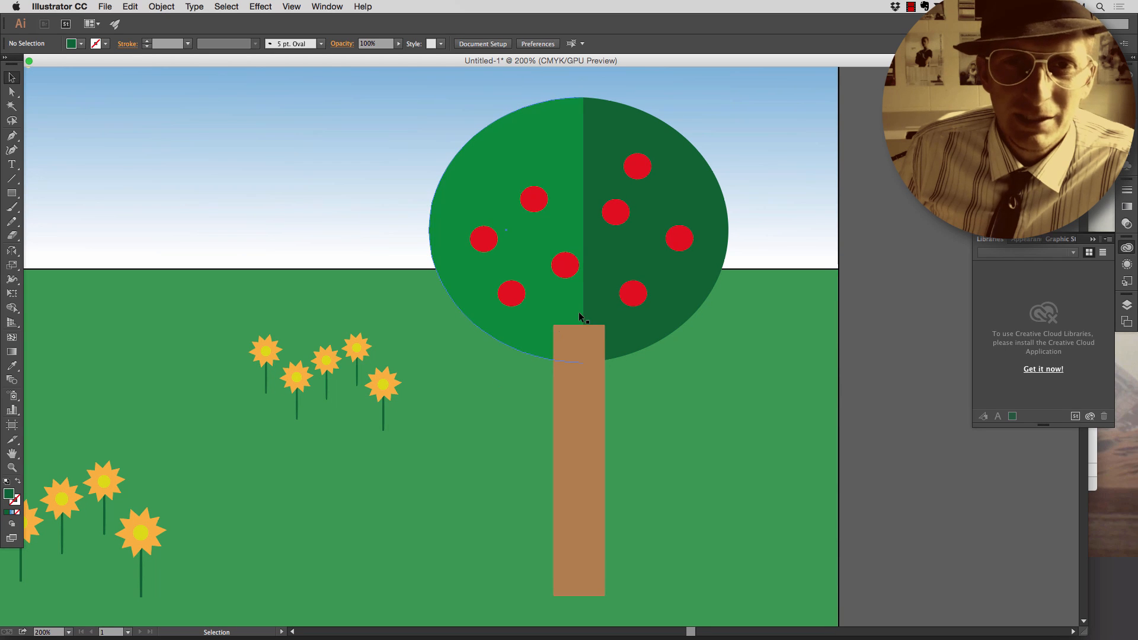
pyautogui.click(577, 347)
pyautogui.press('Delete')
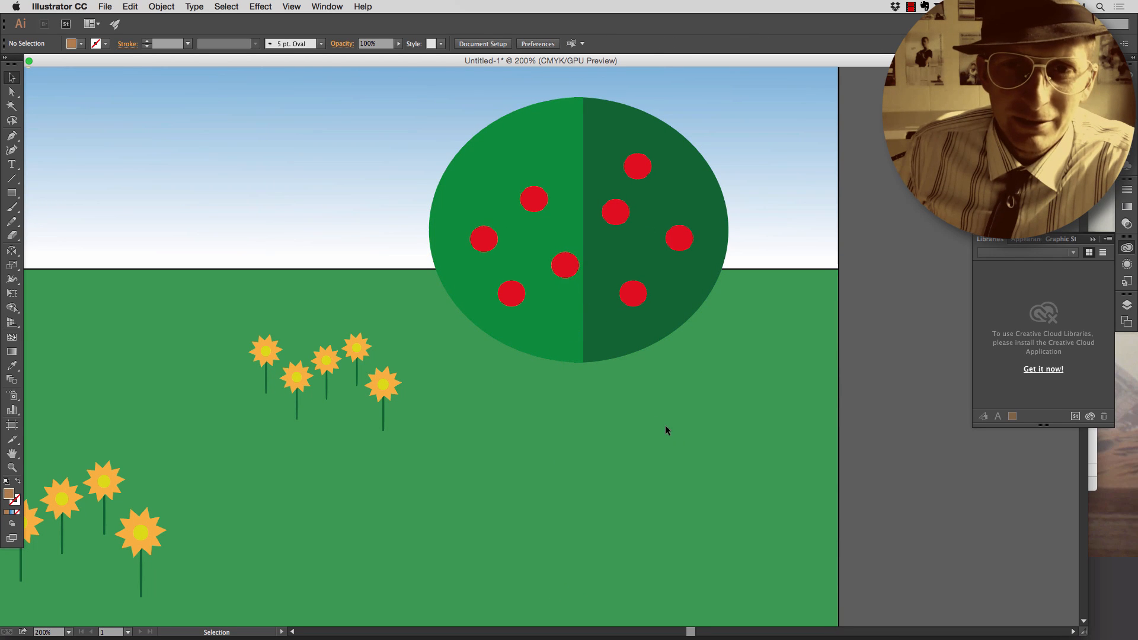
pyautogui.click(479, 149)
pyautogui.press('Delete')
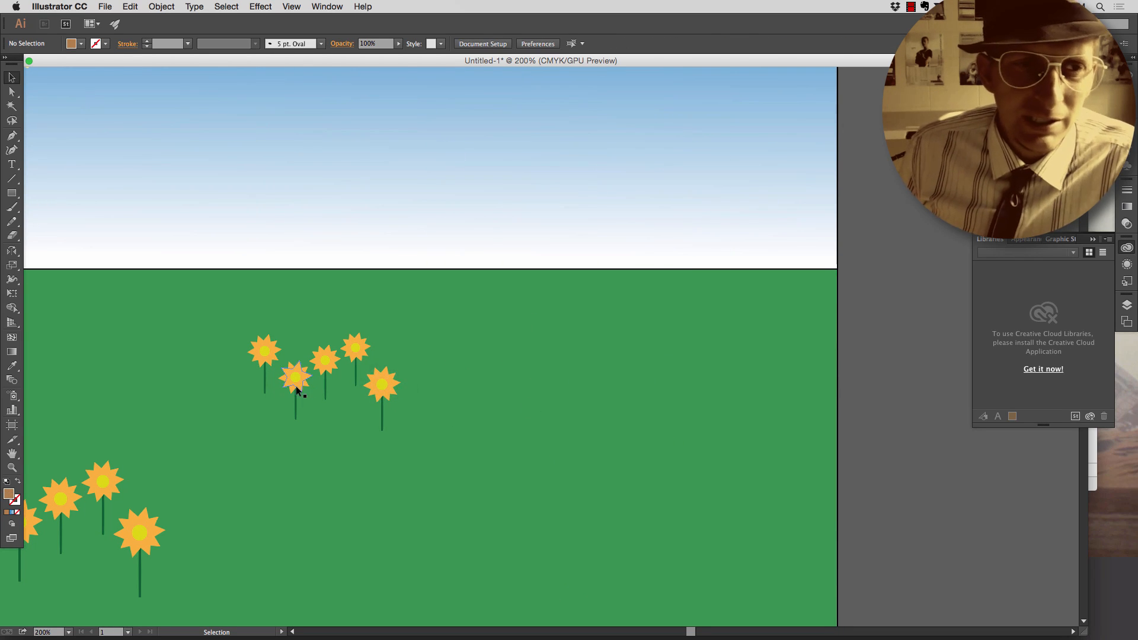
# - Draw an ellipse about 3.06 by 3.03 in across the horizon where the tree stood, and fill it dark green
pyautogui.moveTo(11, 192); pyautogui.dragTo(59, 224)
pyautogui.moveTo(513, 195); pyautogui.dragTo(774, 453)
pyautogui.click(81, 44)
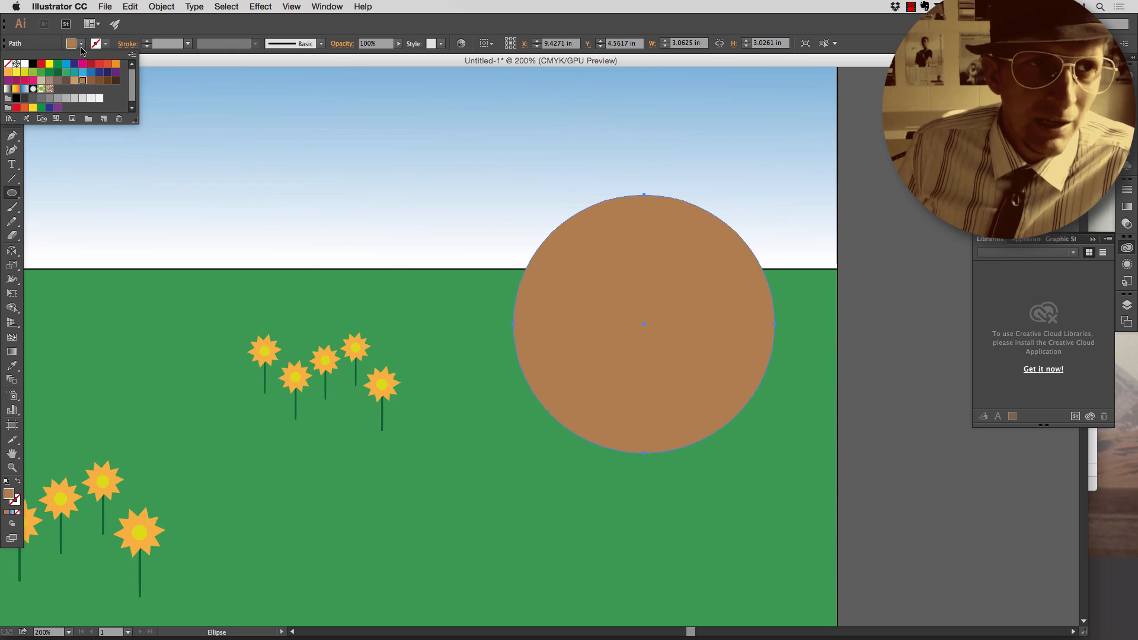
pyautogui.click(60, 73)
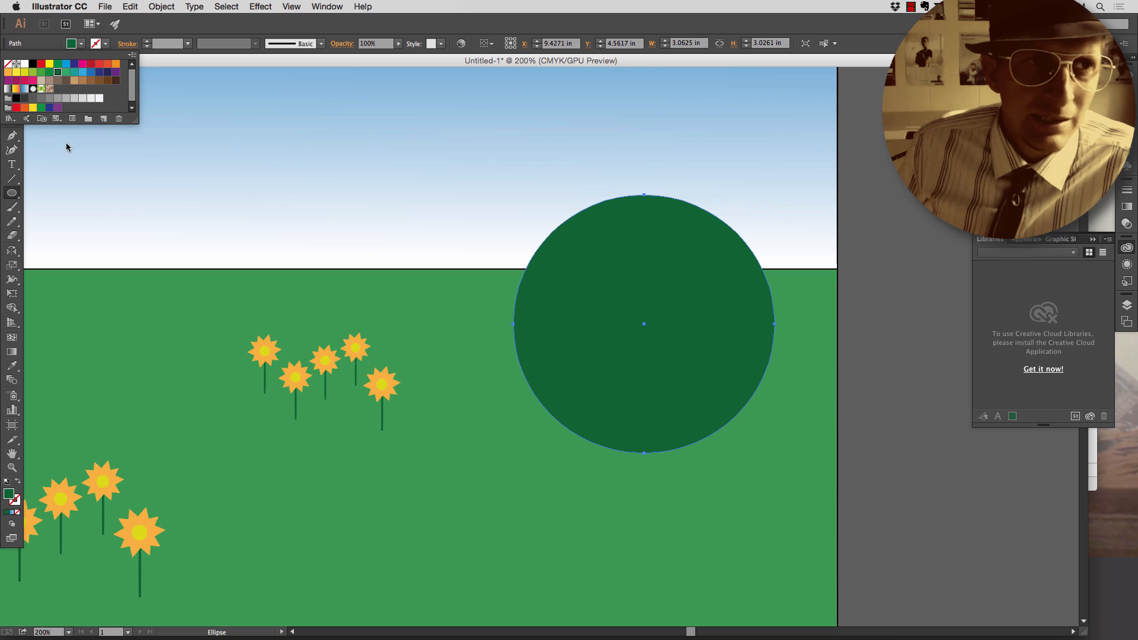
pyautogui.press('Escape')
# - Move the dark green circle up and slightly left, to about X 9.18 in and Y 4.21 in
pyautogui.click(12, 77)
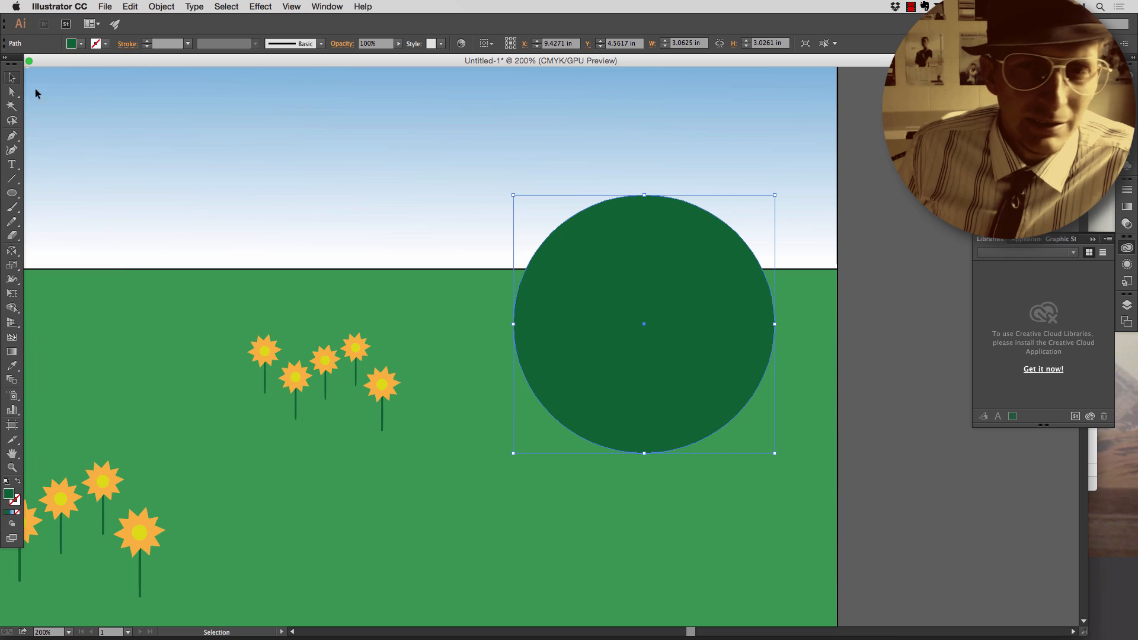
pyautogui.moveTo(589, 353); pyautogui.dragTo(570, 323)
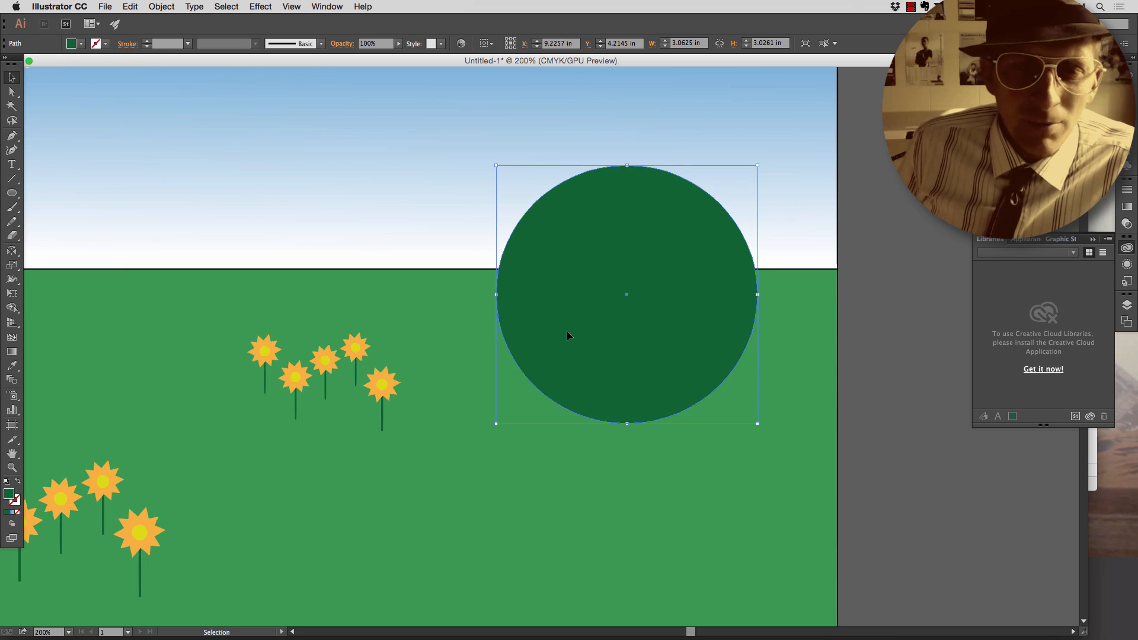
pyautogui.moveTo(564, 274); pyautogui.dragTo(561, 274)
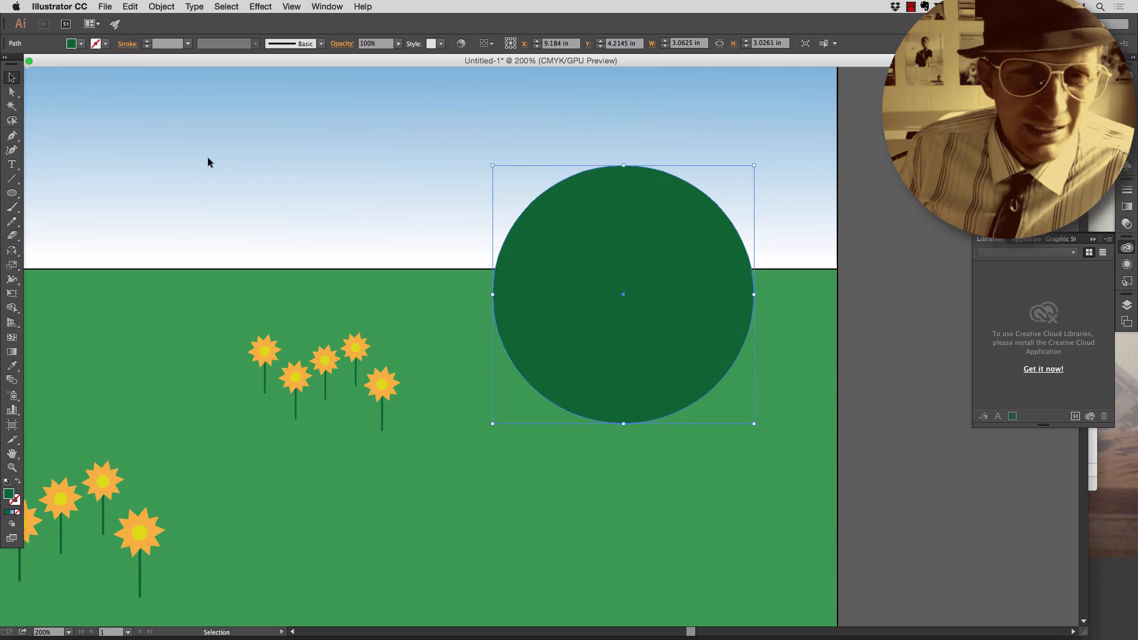
# - Cut the dark green circle down to its right half by deleting its leftmost anchor point
pyautogui.hscroll(6, 208, 158)
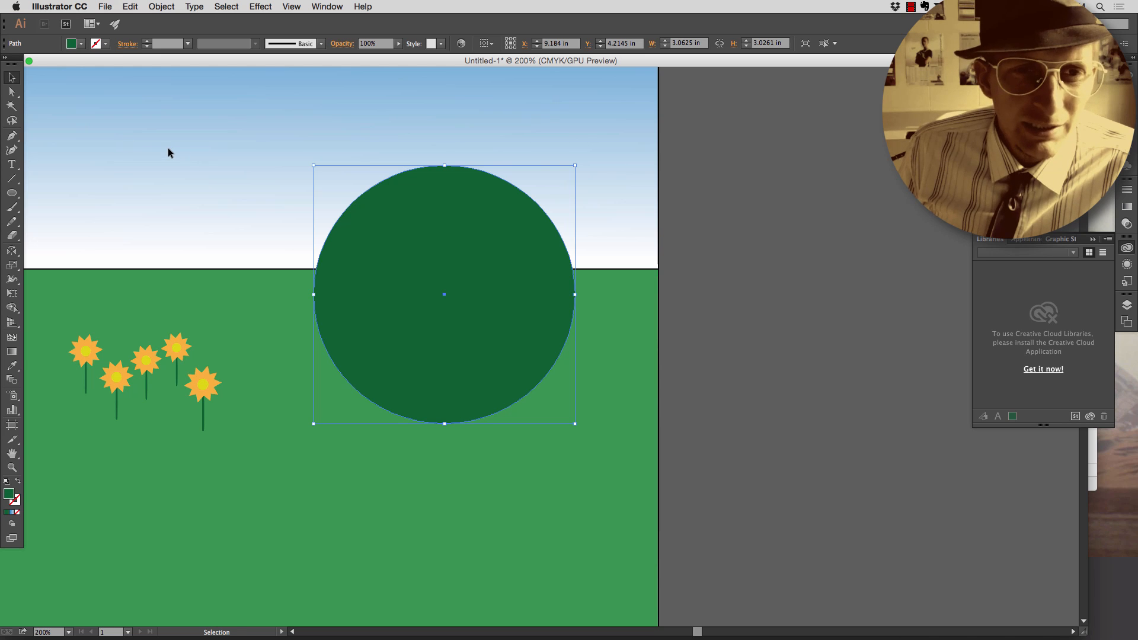
pyautogui.press('super+equal')
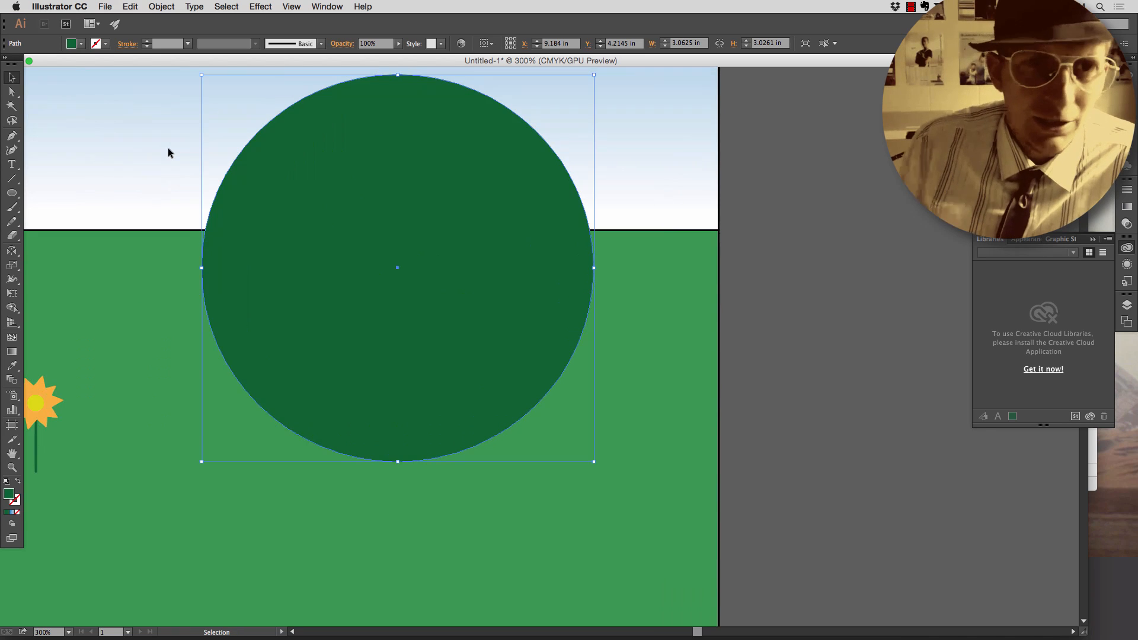
pyautogui.click(12, 93)
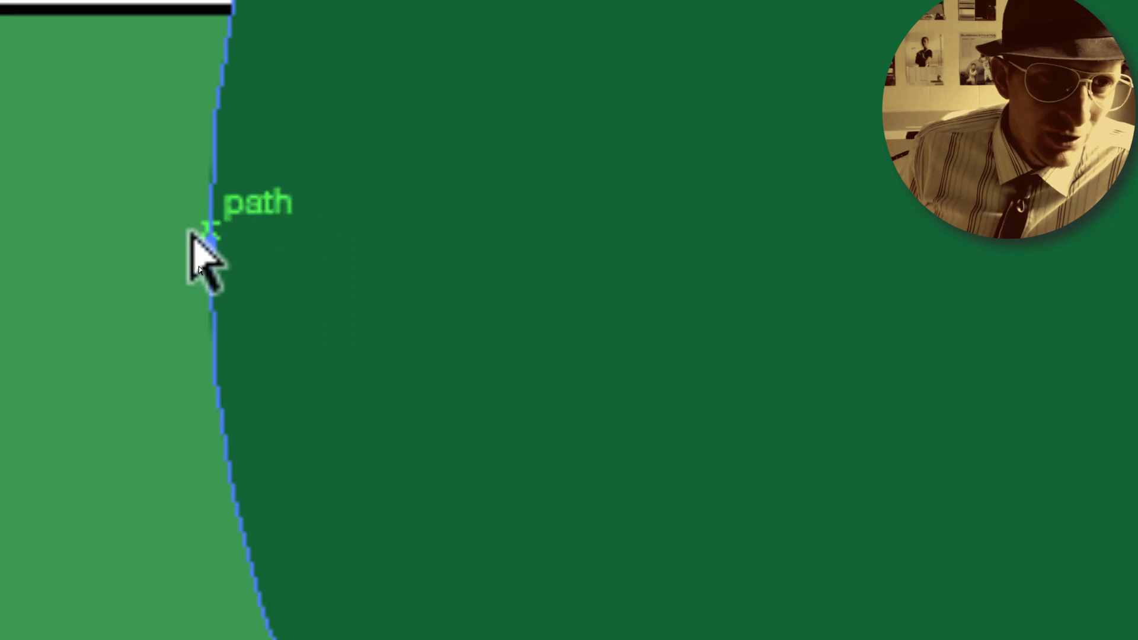
pyautogui.click(211, 252)
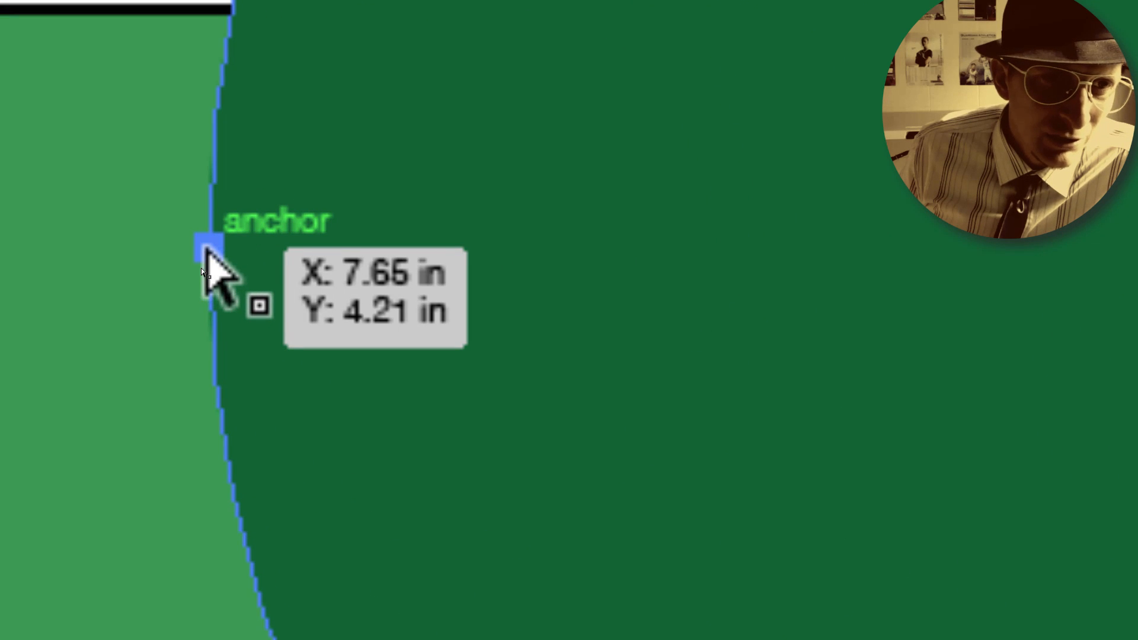
pyautogui.click(213, 256)
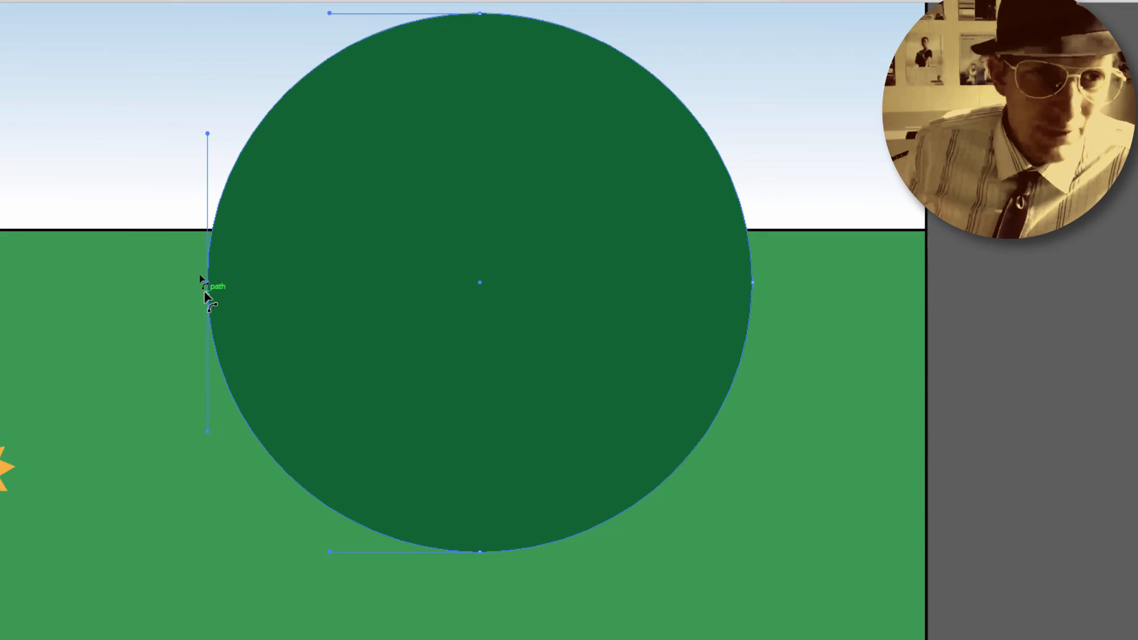
pyautogui.press('Delete')
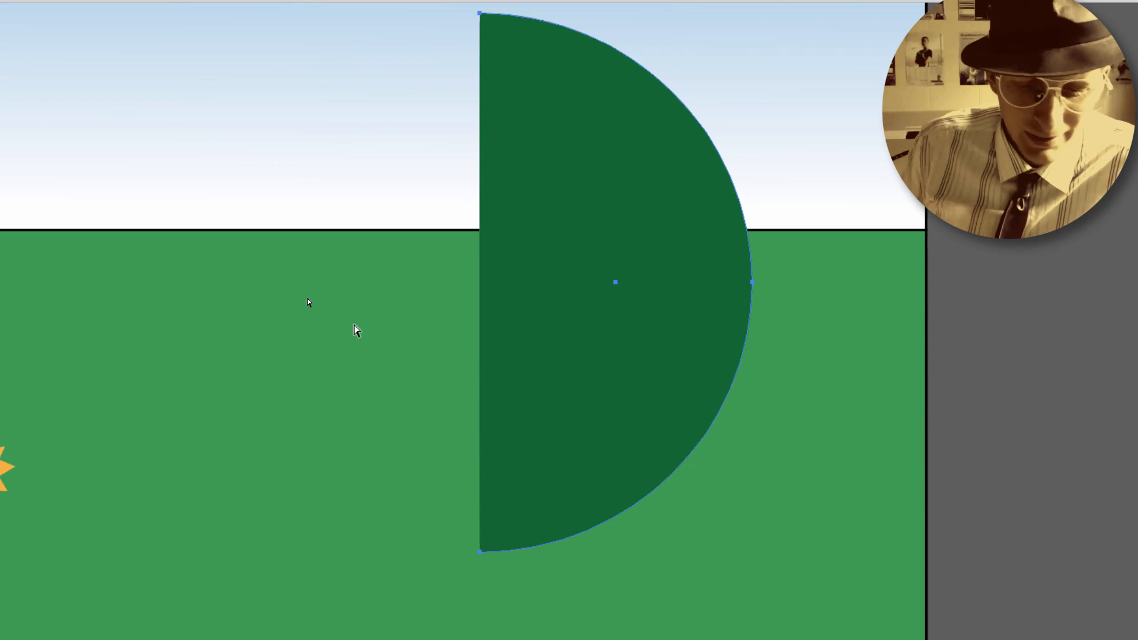
# - Create a mirrored copy of the green half circle with the Reflect tool, using the vertical axis at 90°
pyautogui.scroll(-5, 355, 326)
pyautogui.scroll(2, 354, 326)
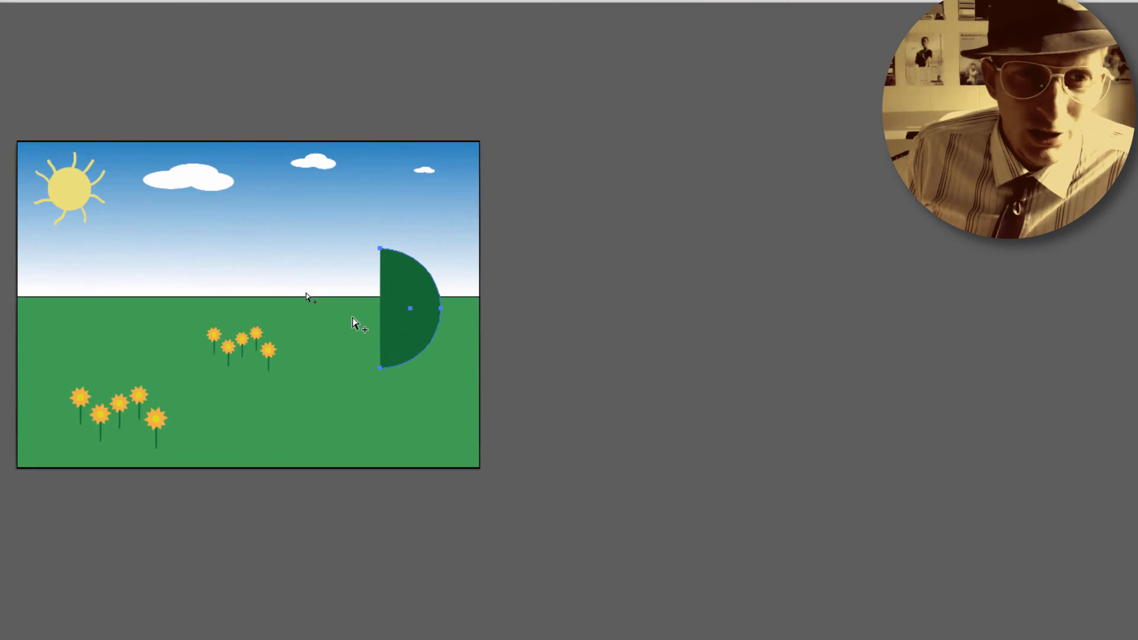
pyautogui.scroll(1, 354, 325)
pyautogui.press('f')
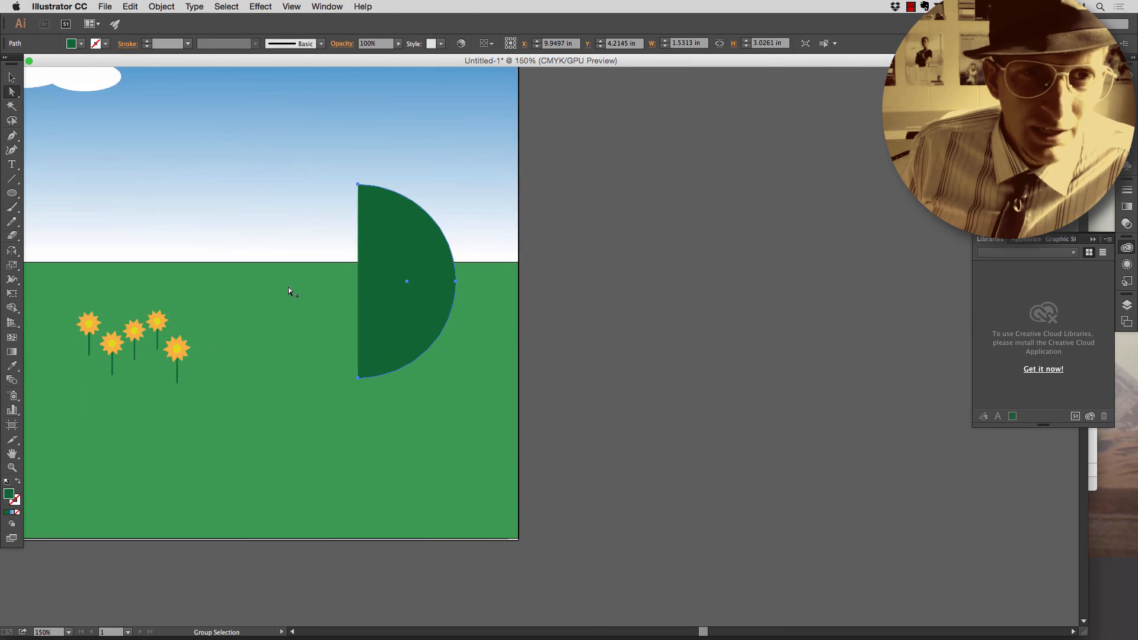
pyautogui.scroll(2, 289, 288)
pyautogui.scroll(-1, 290, 289)
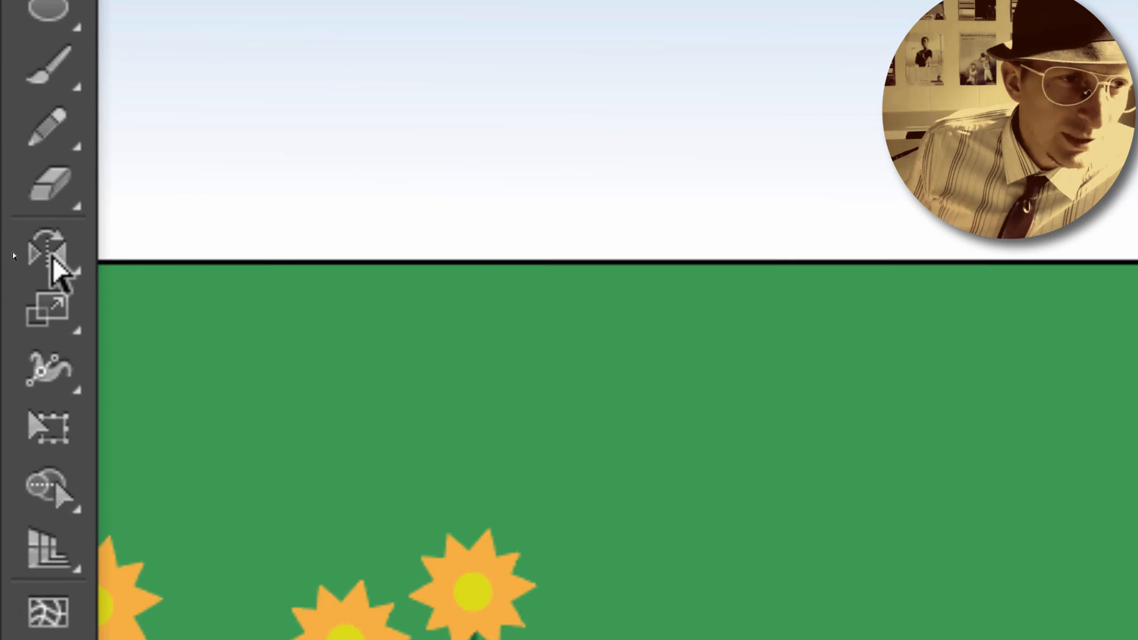
pyautogui.click(13, 251)
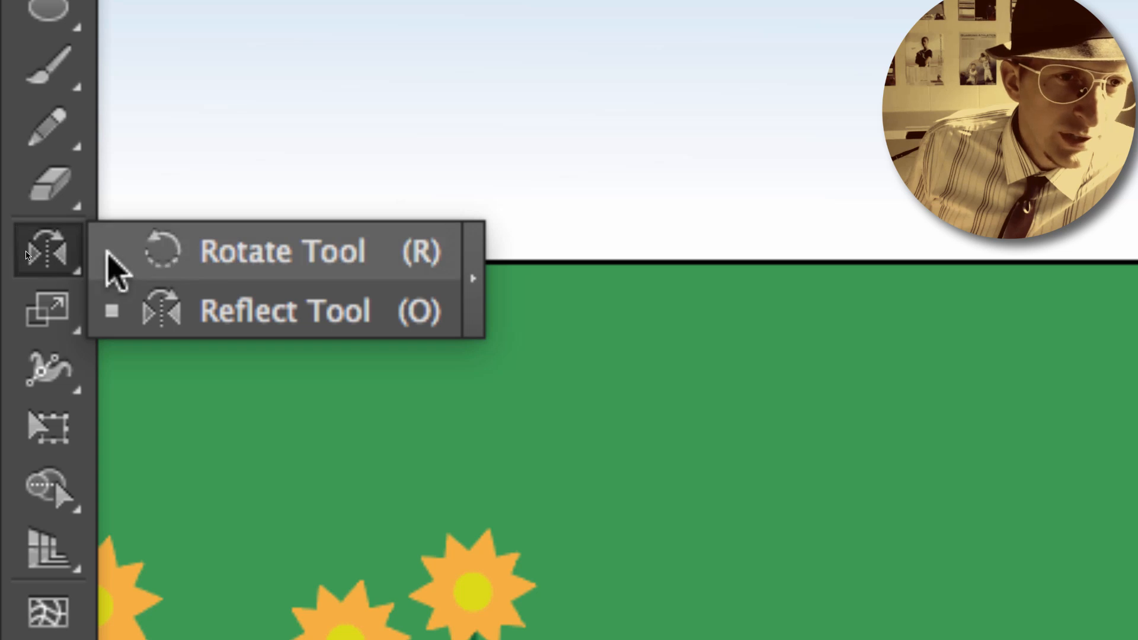
pyautogui.click(320, 311)
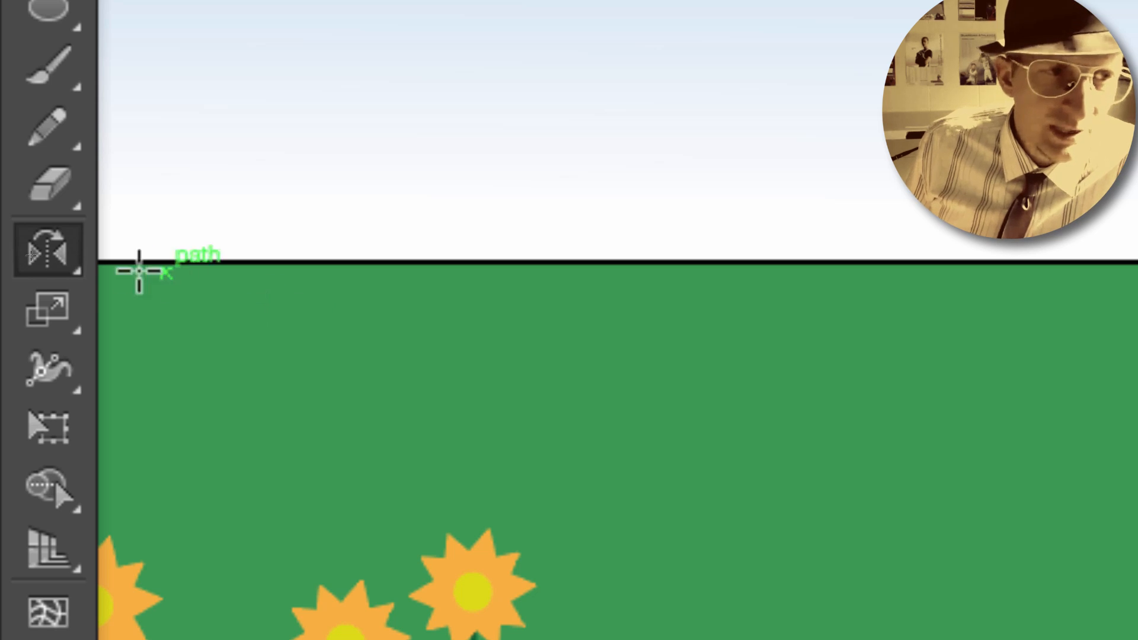
pyautogui.doubleClick(47, 249)
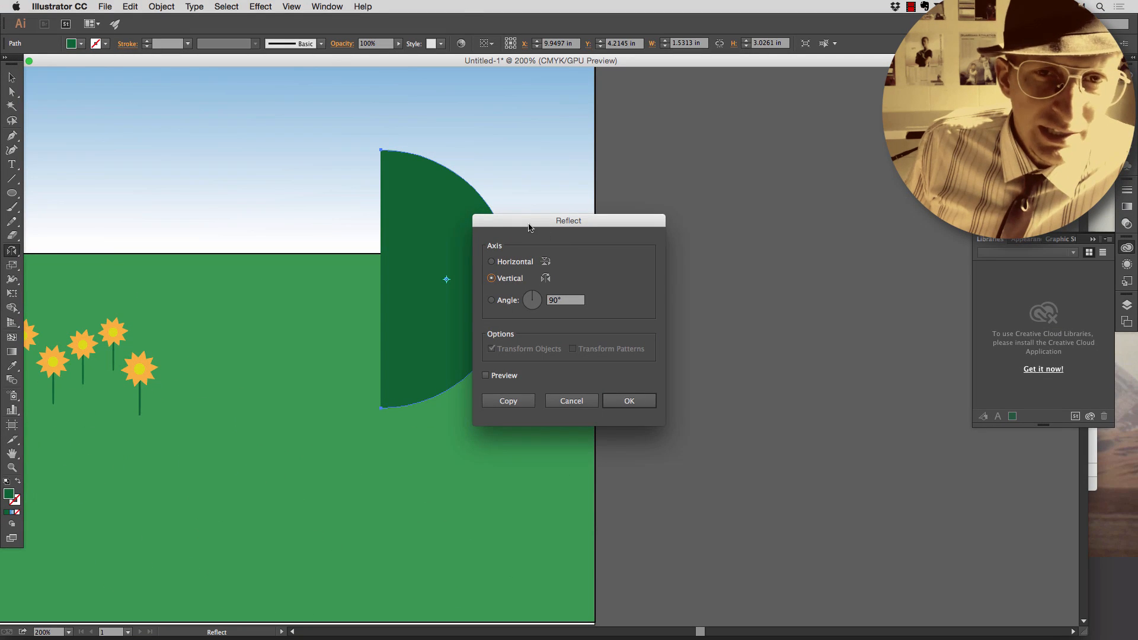
pyautogui.moveTo(529, 226); pyautogui.dragTo(194, 195)
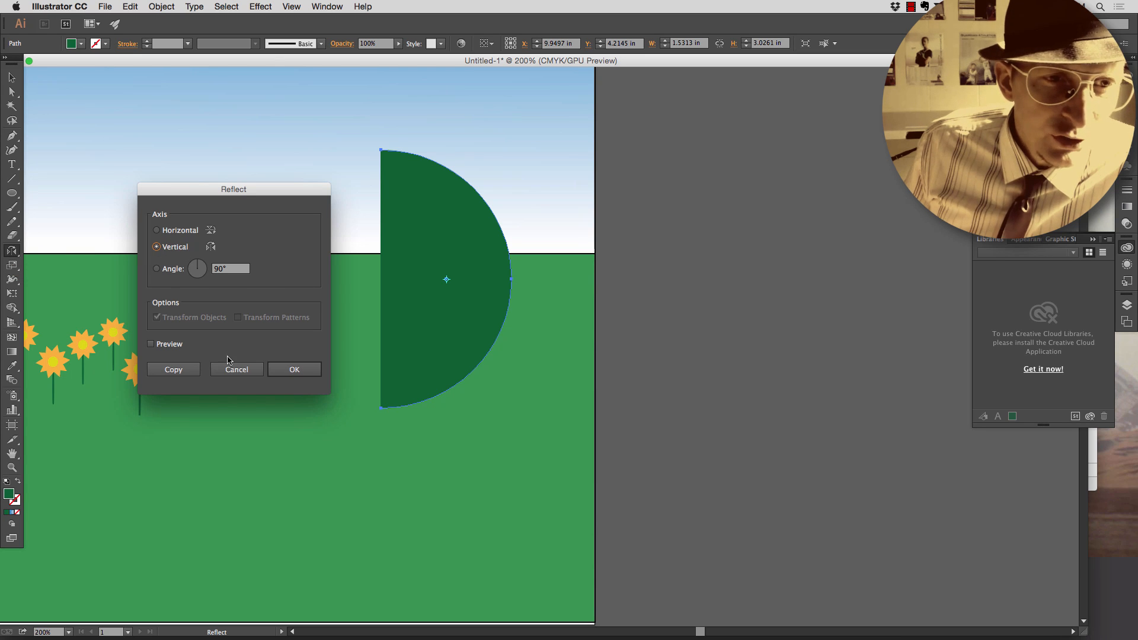
pyautogui.click(182, 371)
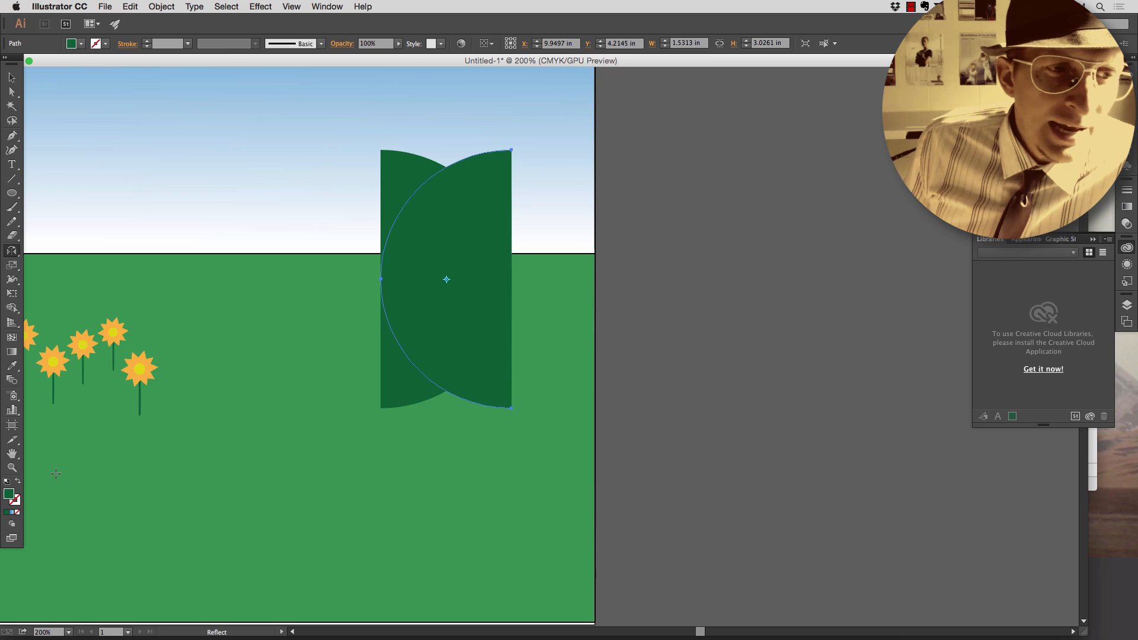
# - Change the fill of the mirrored half circle to a slightly lighter green
pyautogui.doubleClick(7, 495)
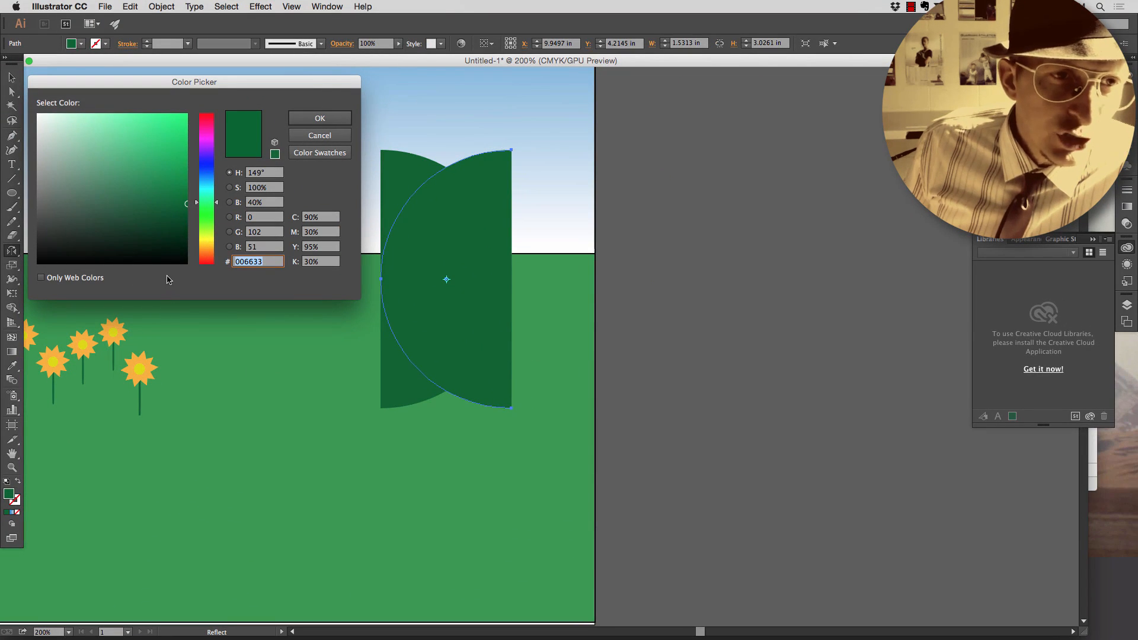
pyautogui.moveTo(173, 198); pyautogui.dragTo(168, 199)
pyautogui.click(320, 117)
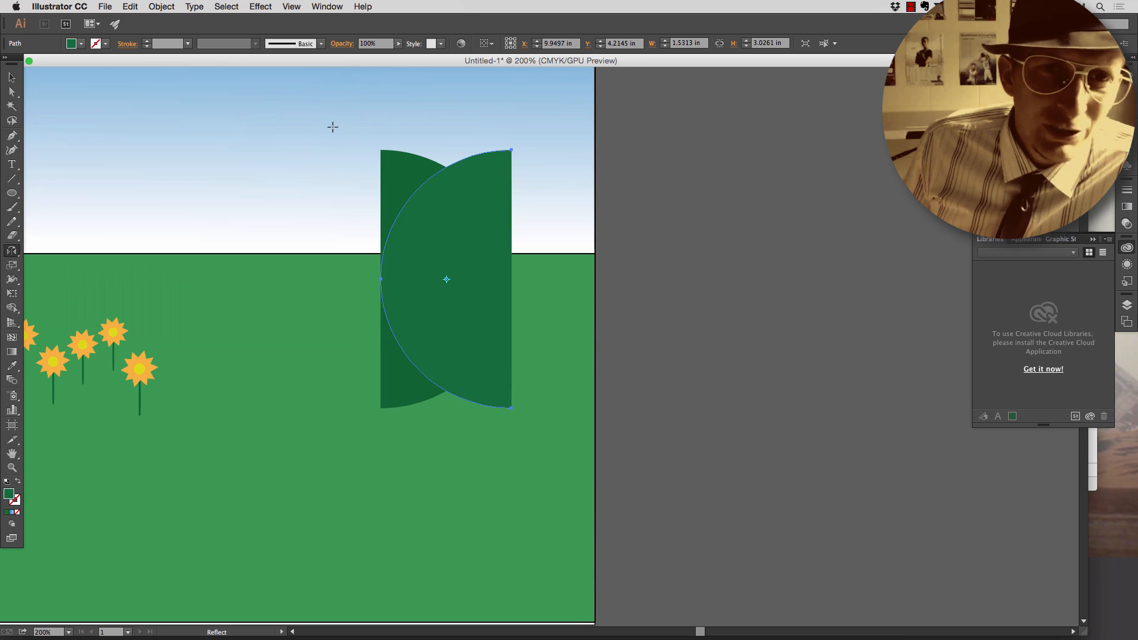
# - Move the lighter green half circle left to about X 8.46 in so both halves form one full crown
pyautogui.click(13, 78)
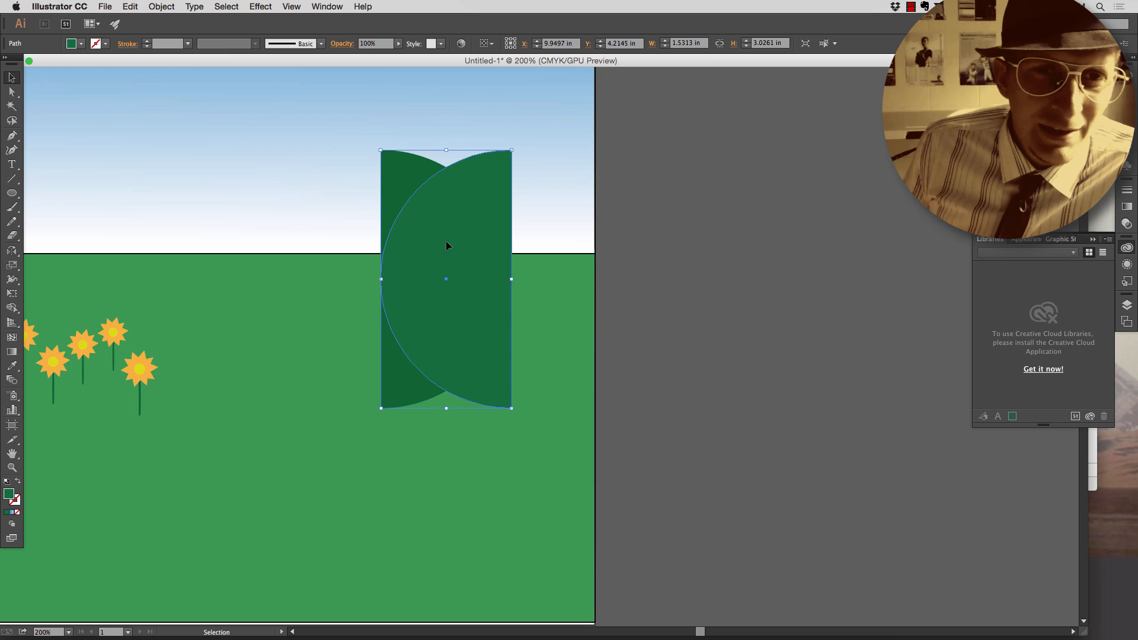
pyautogui.moveTo(445, 240); pyautogui.dragTo(322, 241)
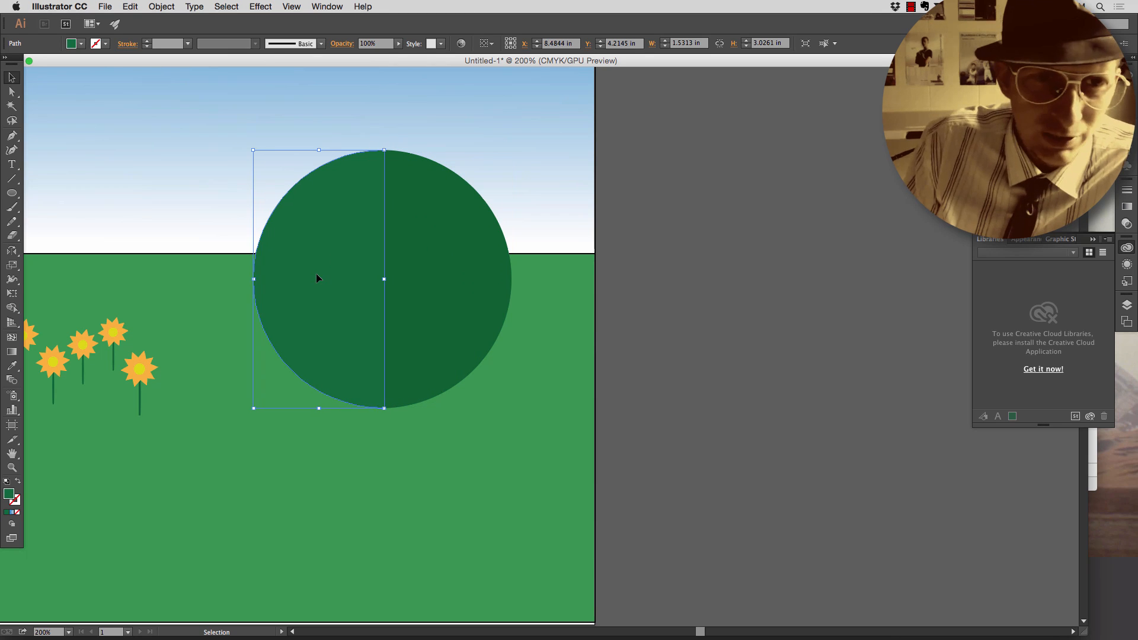
pyautogui.press('Left')
pyautogui.press('Up')
pyautogui.press('Down')
pyautogui.press('Right')
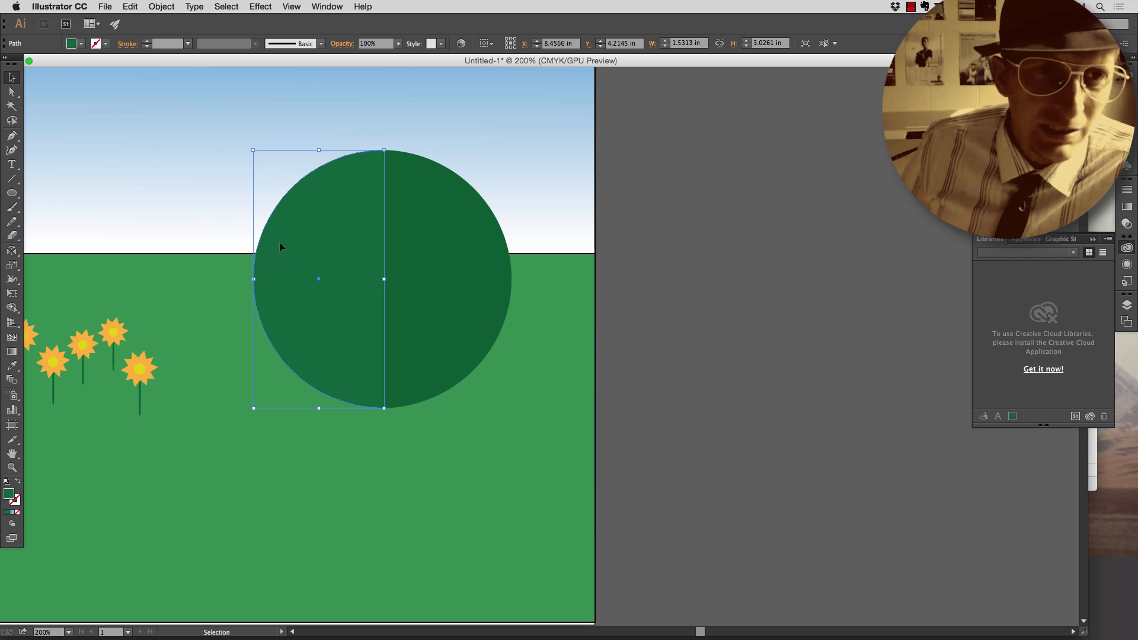
pyautogui.click(230, 220)
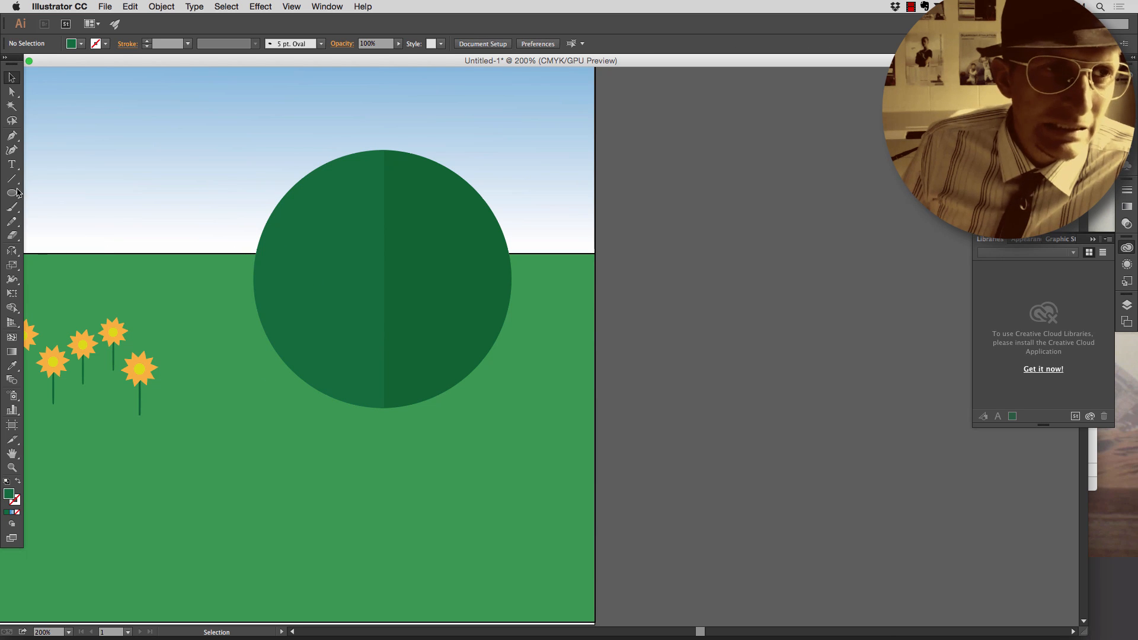
# - Draw a trunk rectangle about 0.65 × 2.69 in below the crown with the Rectangle tool and fill it light brown
pyautogui.moveTo(18, 193); pyautogui.dragTo(59, 193)
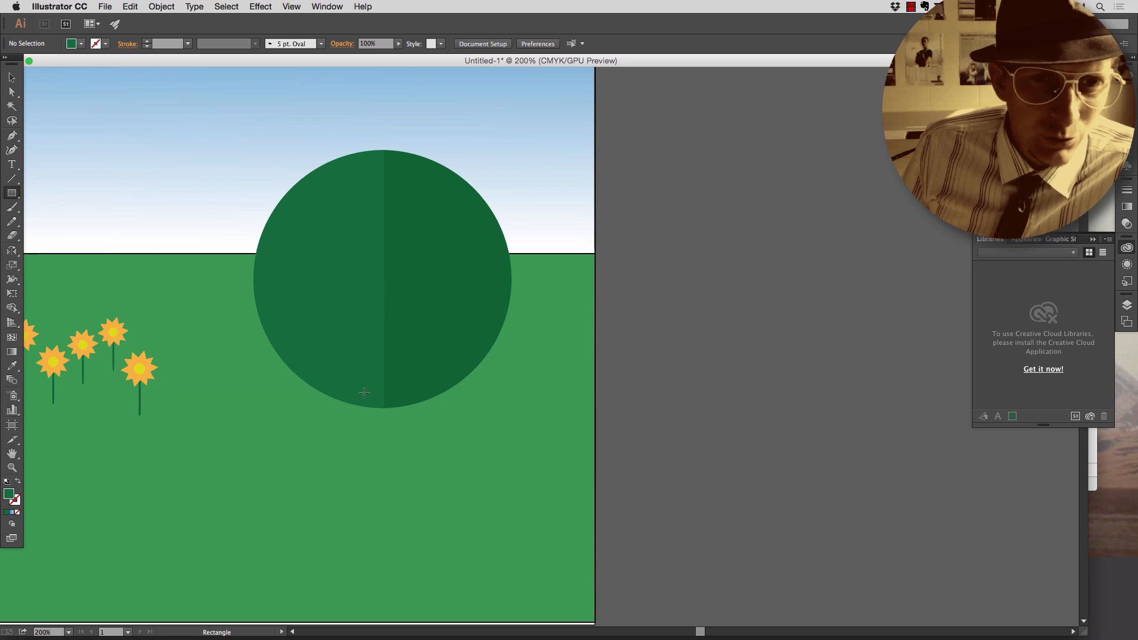
pyautogui.moveTo(357, 386); pyautogui.dragTo(413, 616)
pyautogui.click(80, 44)
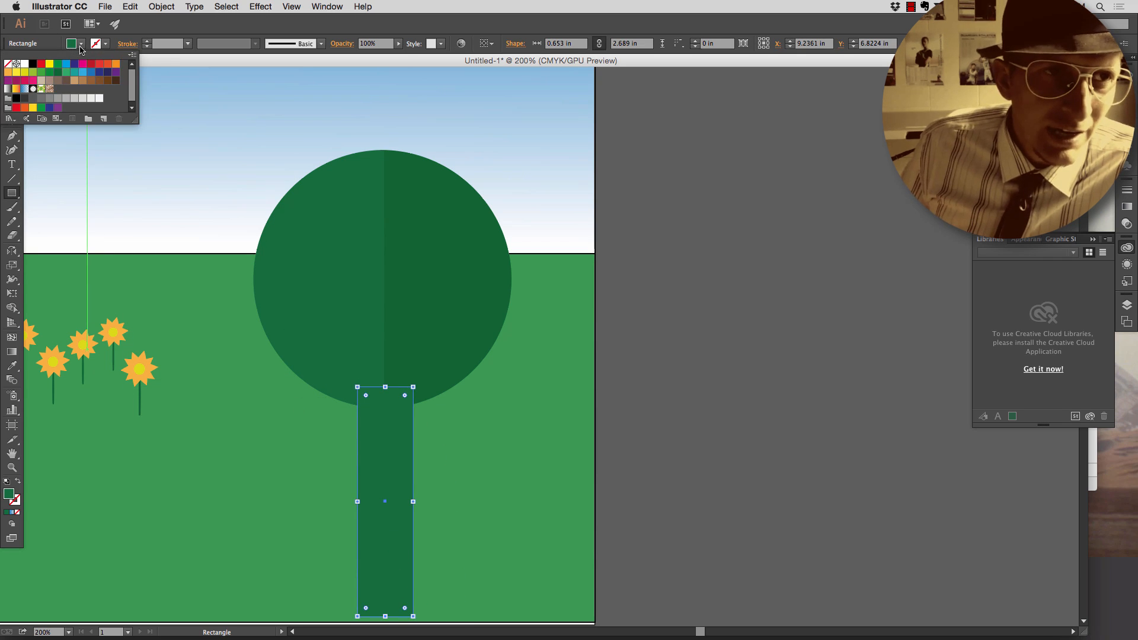
pyautogui.click(81, 81)
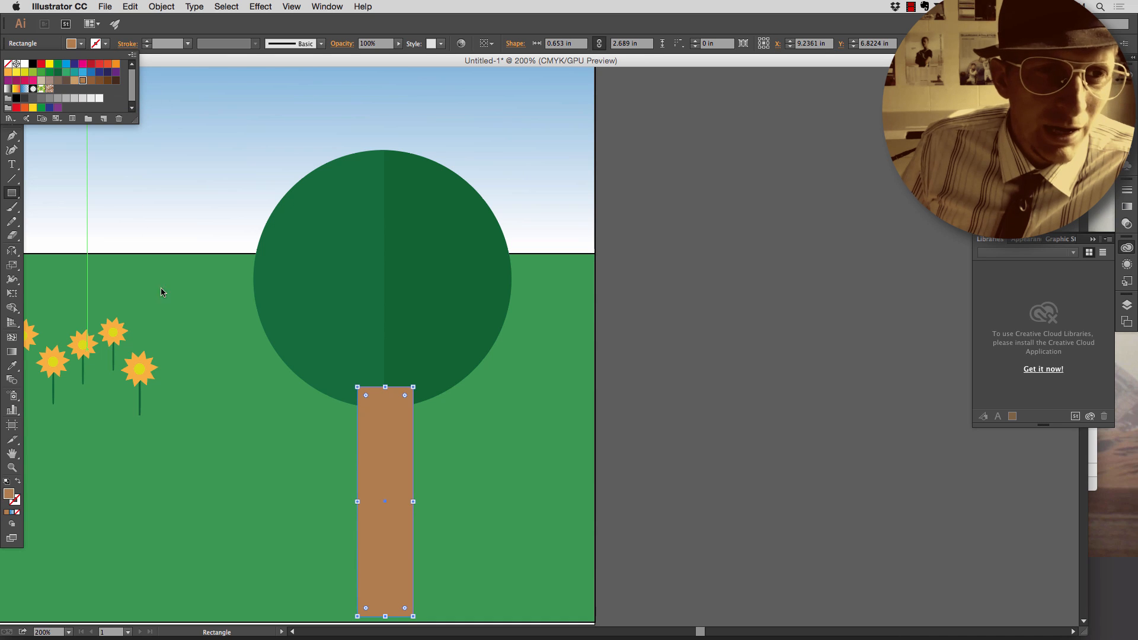
pyautogui.click(372, 442)
pyautogui.moveTo(381, 453); pyautogui.dragTo(390, 464)
pyautogui.press('Left')
pyautogui.press('Left')
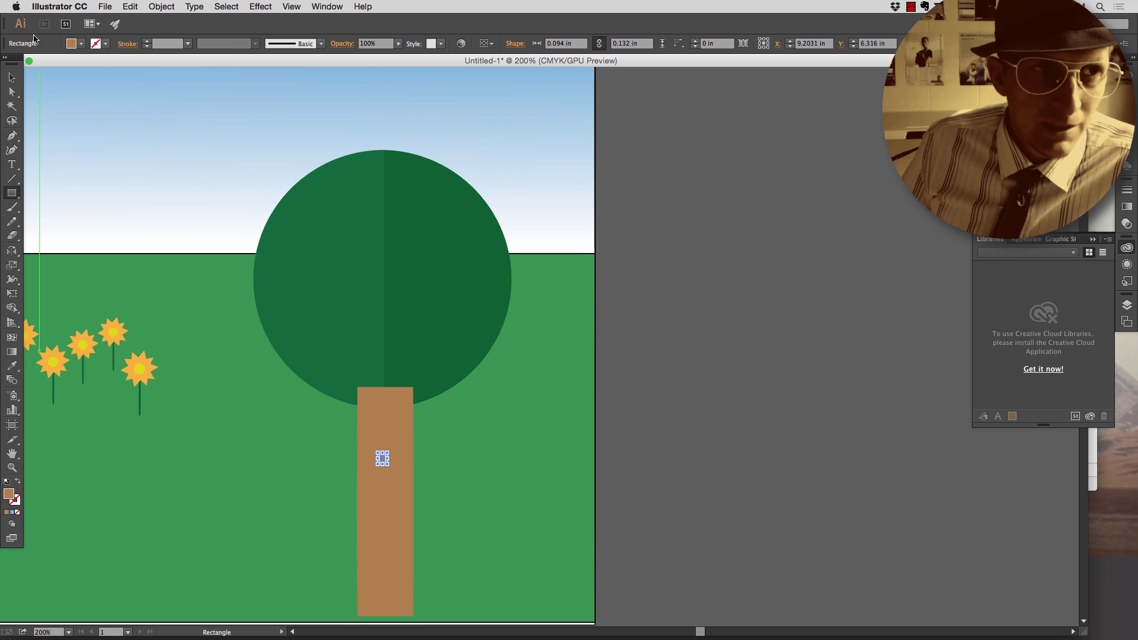
# - Move the brown trunk slightly up and left under the crown, to about X 9.18 in and Y 6.74 in
pyautogui.click(11, 78)
pyautogui.click(126, 177)
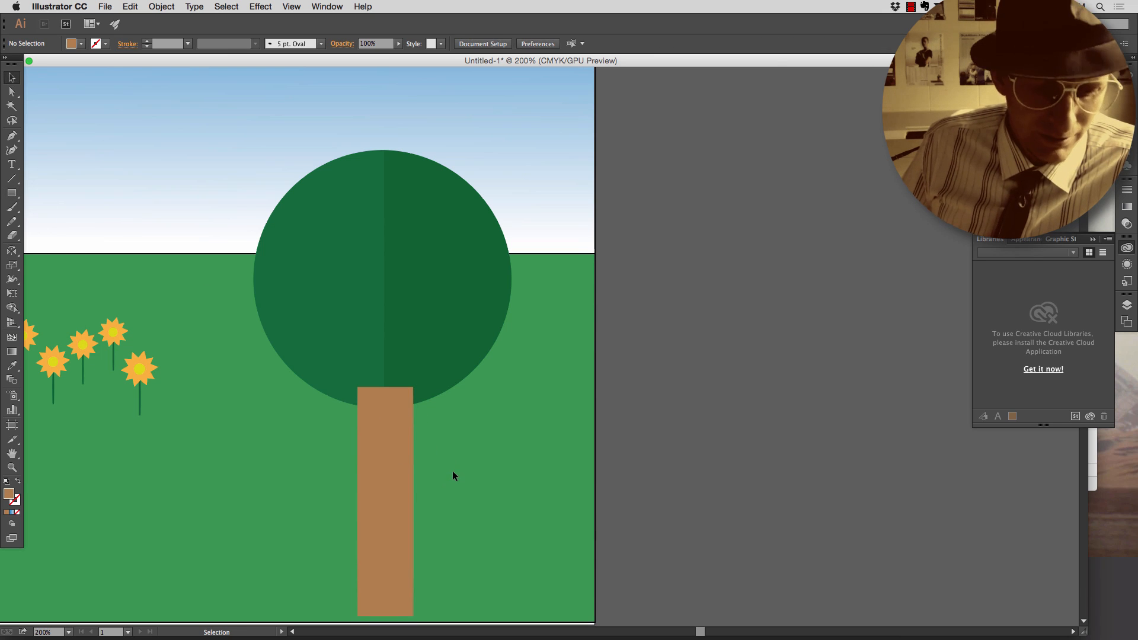
pyautogui.press('super+minus')
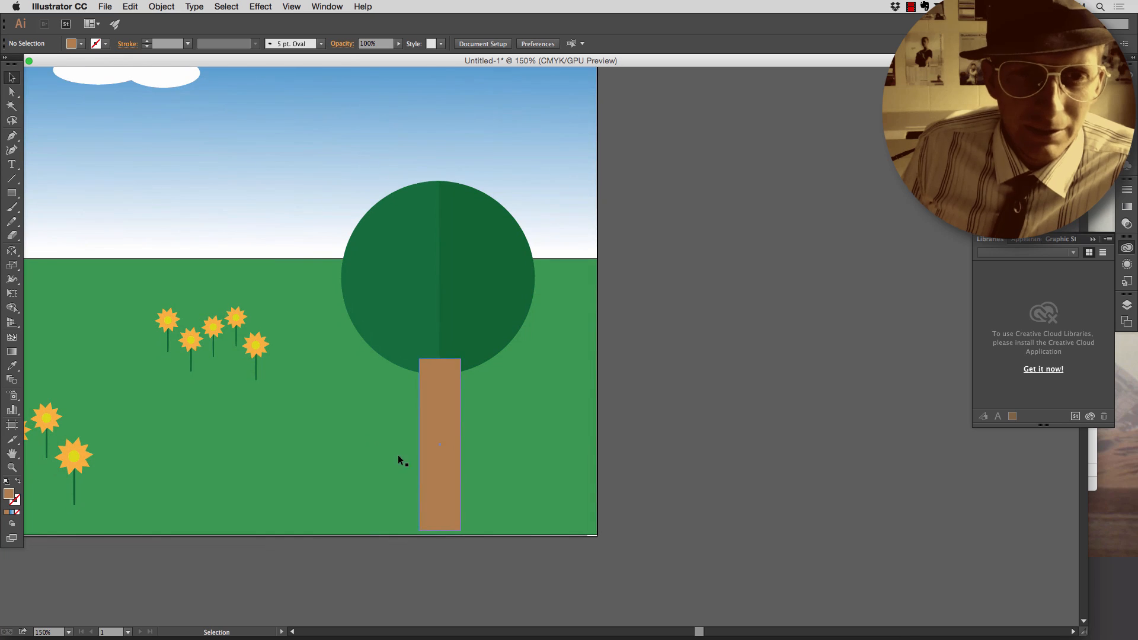
pyautogui.moveTo(443, 476); pyautogui.dragTo(439, 471)
pyautogui.click(475, 473)
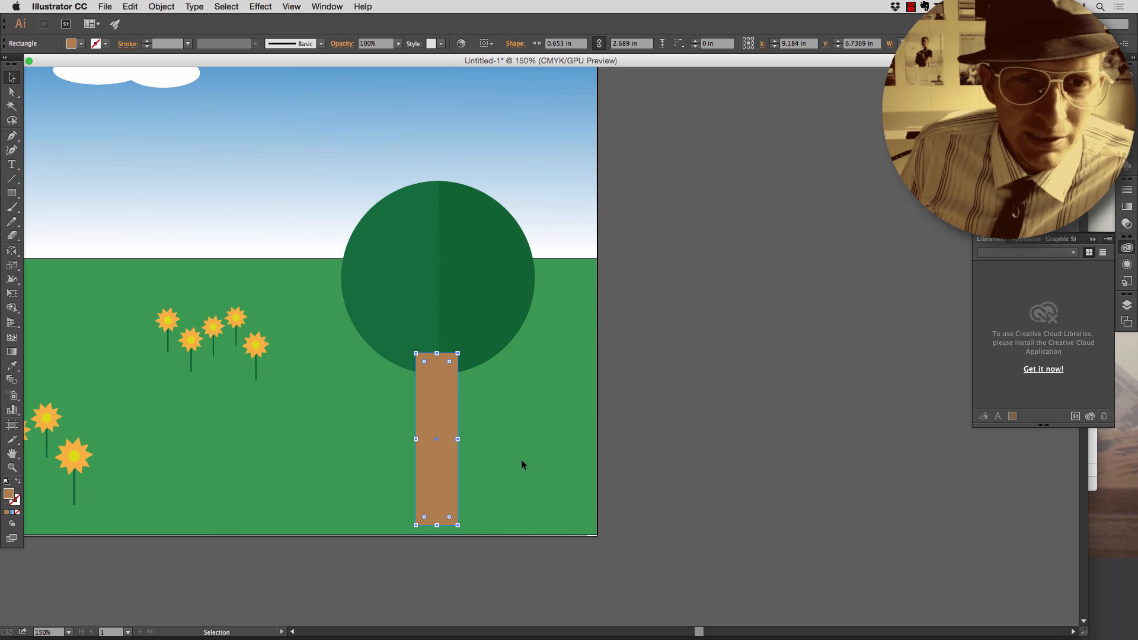
# - Group the trunk with both crown halves and move the tree up to about X 9.25 in and Y 4.98 in
pyautogui.keyDown('shift'); pyautogui.click(359, 278); pyautogui.keyUp('shift')
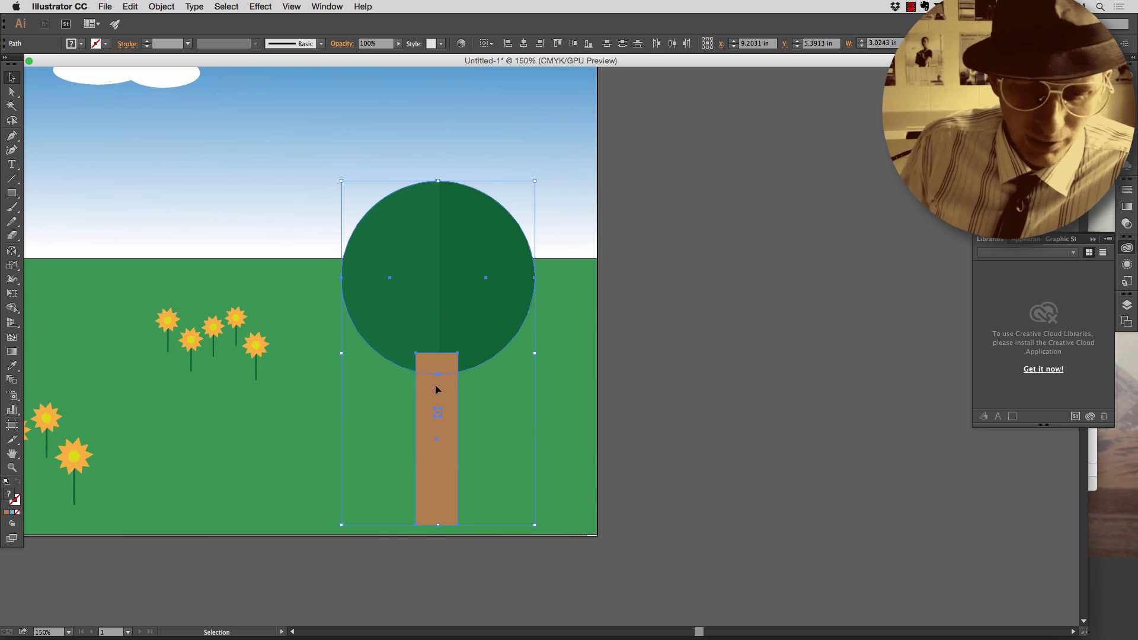
pyautogui.hotkey('ctrl', 'g')
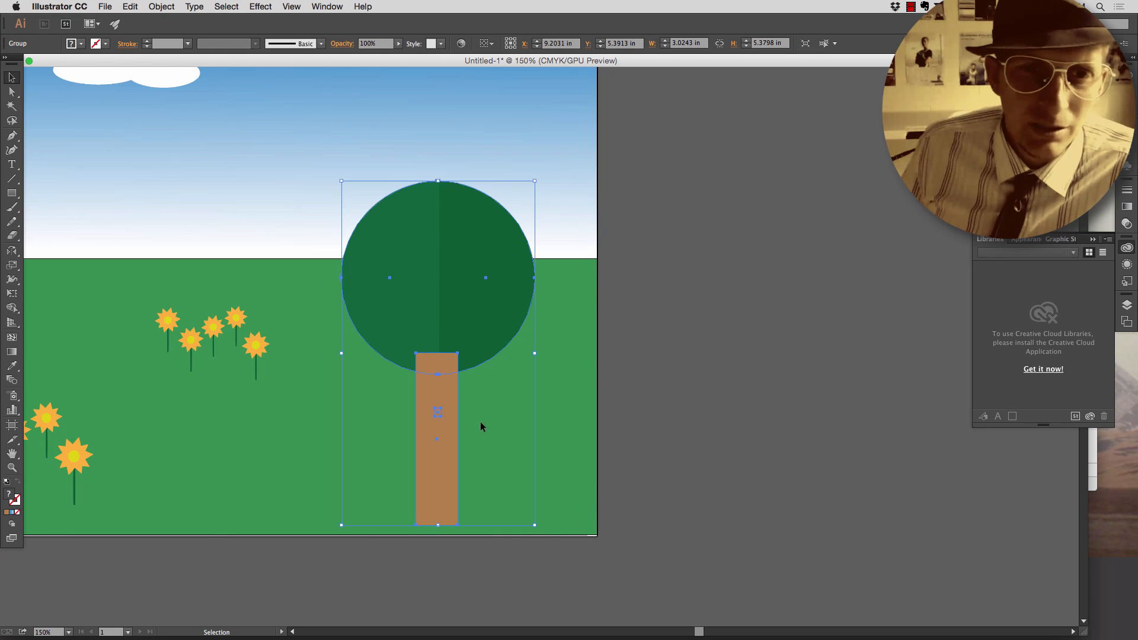
pyautogui.moveTo(440, 465); pyautogui.dragTo(443, 439)
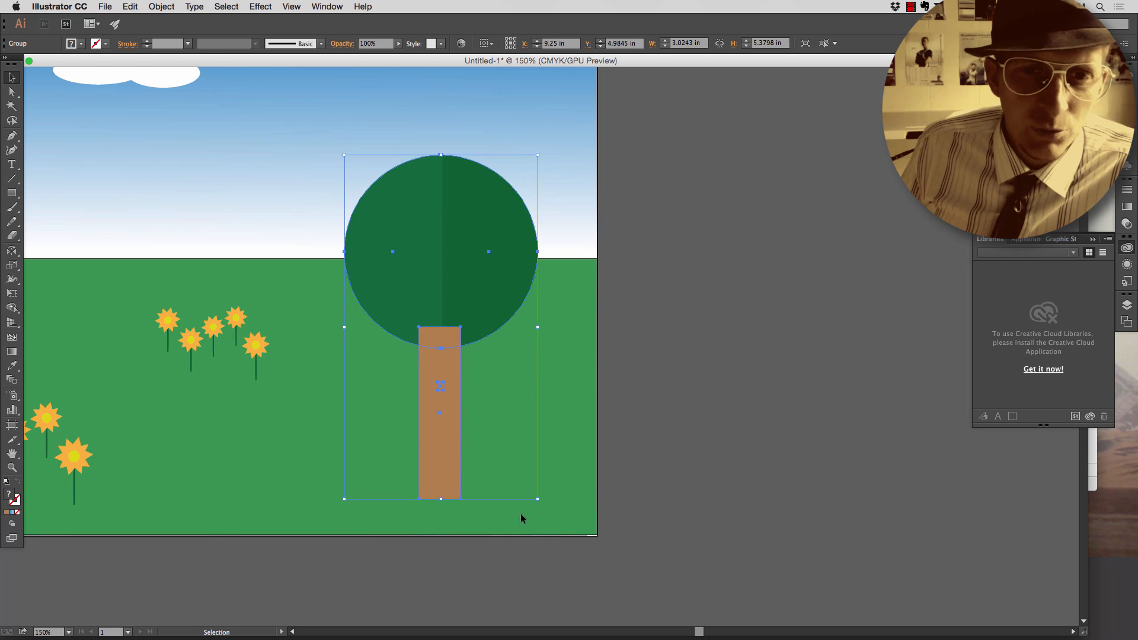
# - Scale the tree group down to about 2.88 × 5.13 in and move it to about X 9.35 in and Y 4.35 in
pyautogui.moveTo(538, 500); pyautogui.dragTo(528, 484)
pyautogui.click(550, 481)
pyautogui.moveTo(447, 451); pyautogui.dragTo(452, 421)
pyautogui.scroll(3, 501, 474)
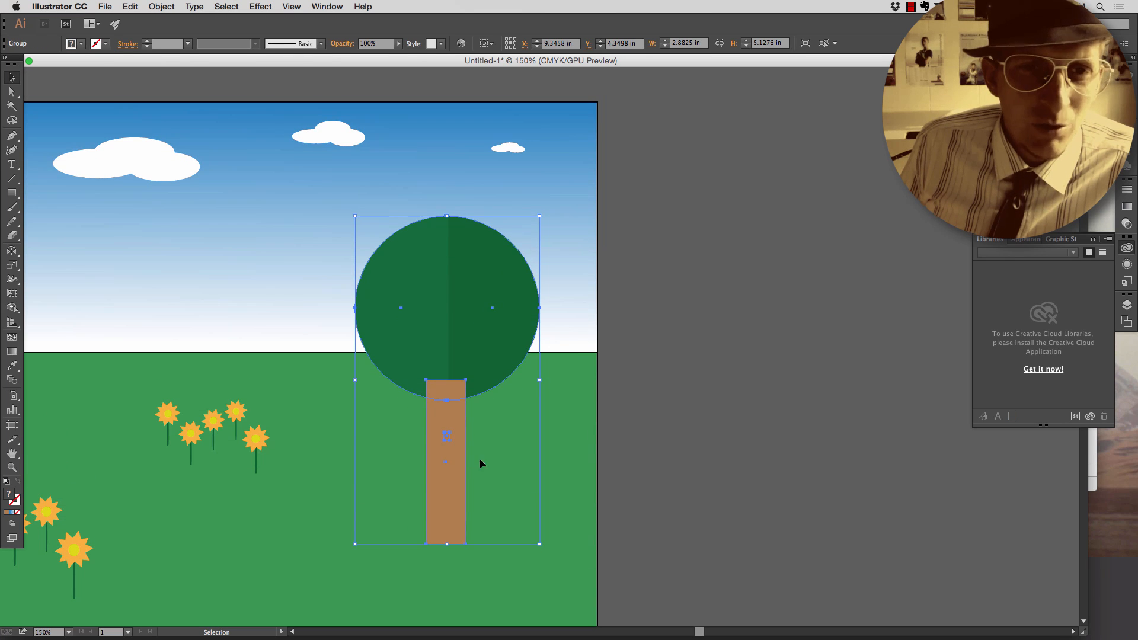
pyautogui.click(320, 407)
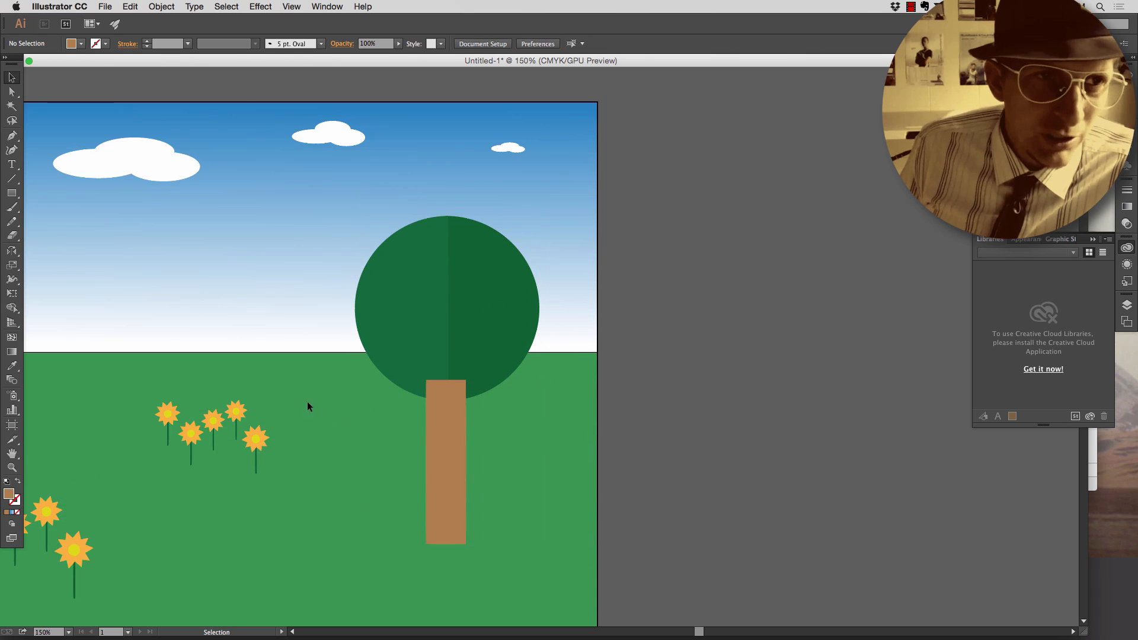
# - Draw a small apple about 0.25 × 0.24 in on the crown's lighter half with the Ellipse tool, filled red #CC1111
pyautogui.click(11, 205)
pyautogui.click(11, 194)
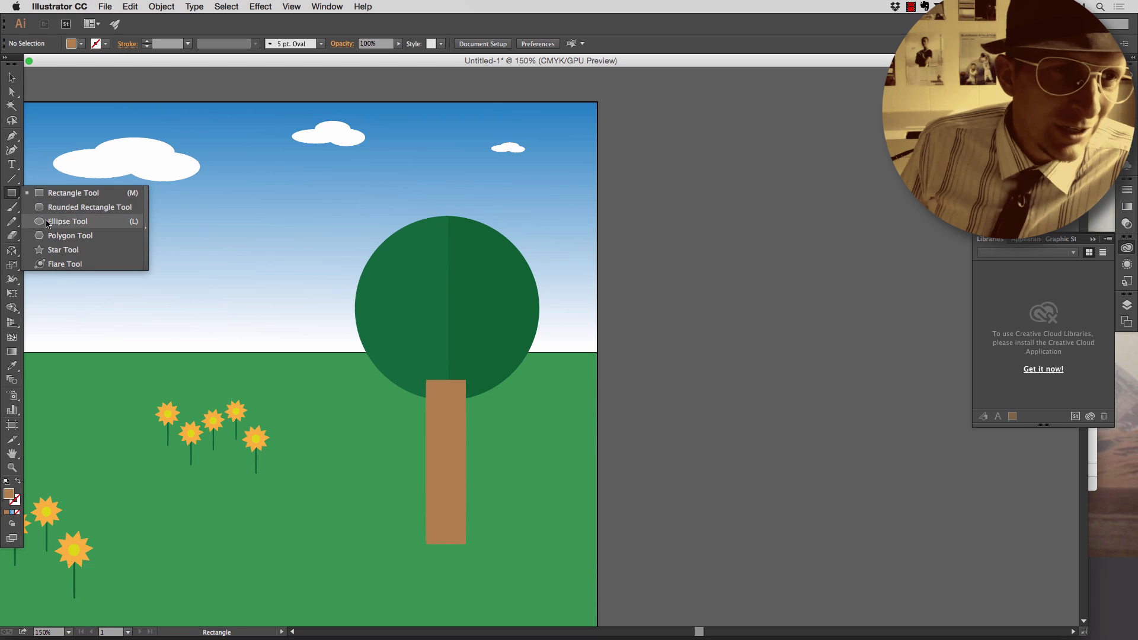
pyautogui.click(66, 221)
pyautogui.click(81, 44)
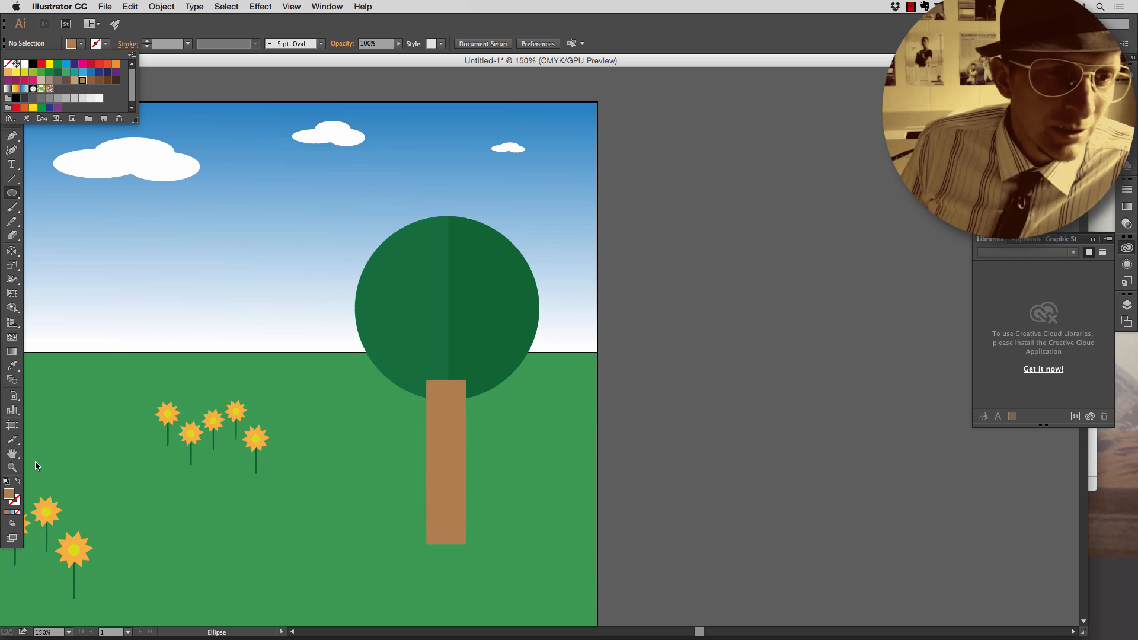
pyautogui.doubleClick(8, 494)
pyautogui.moveTo(202, 120)
pyautogui.mouseDown()
pyautogui.moveTo(205, 112)
pyautogui.moveTo(158, 130)
pyautogui.moveTo(178, 143)
pyautogui.mouseUp()
pyautogui.click(320, 118)
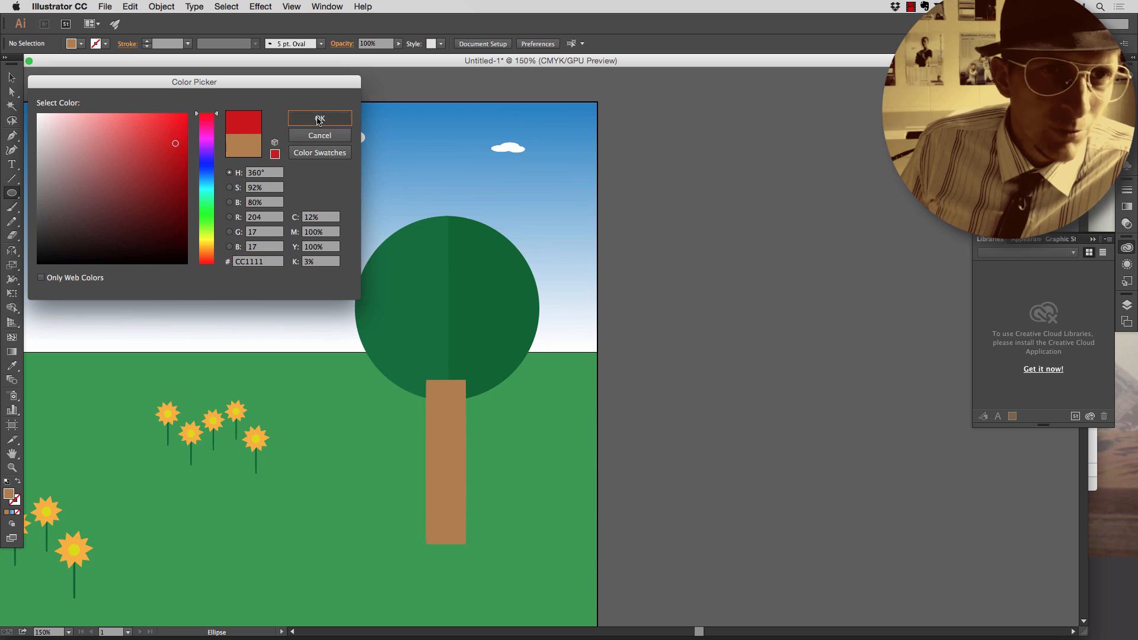
pyautogui.moveTo(386, 308); pyautogui.dragTo(401, 323)
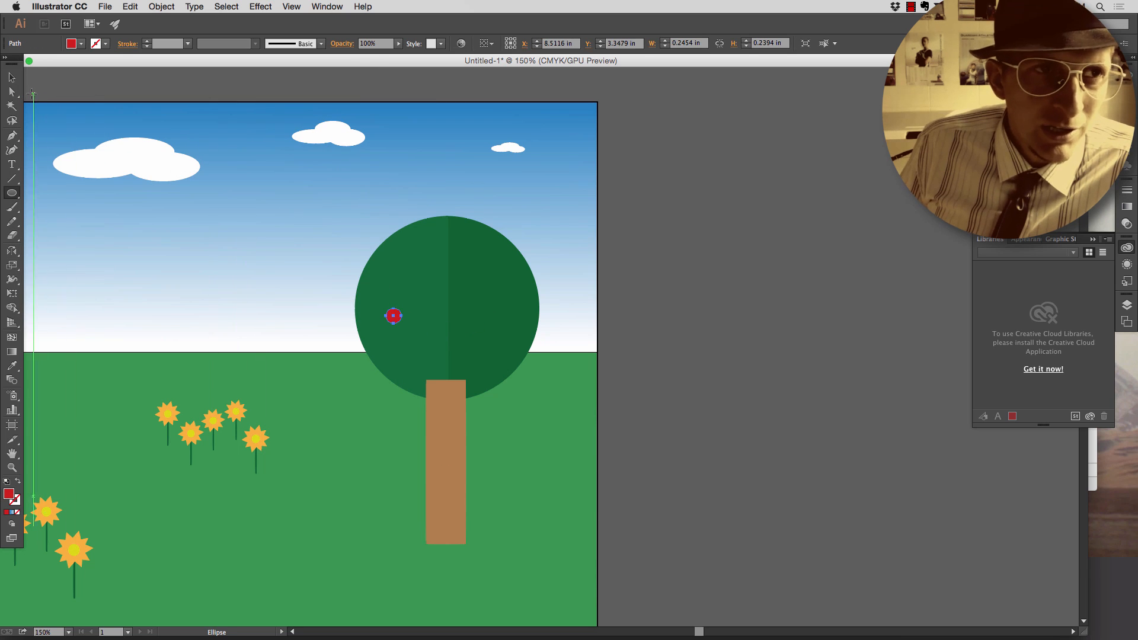
# - Duplicate the red apple to three more spots on the lighter left half of the crown
pyautogui.press('v')
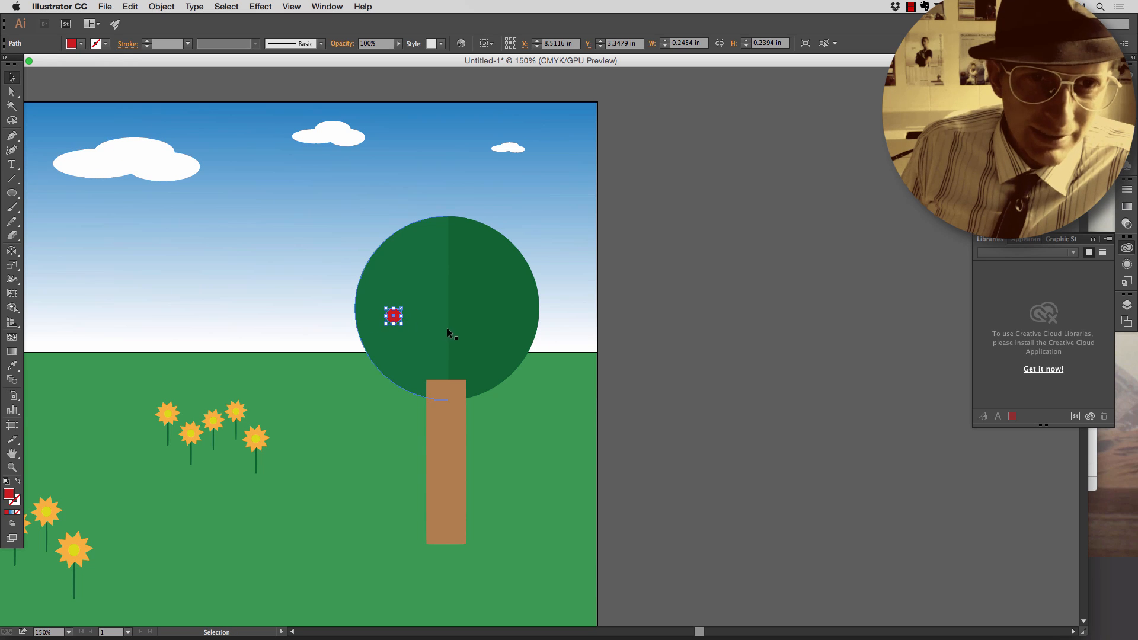
pyautogui.click(475, 336)
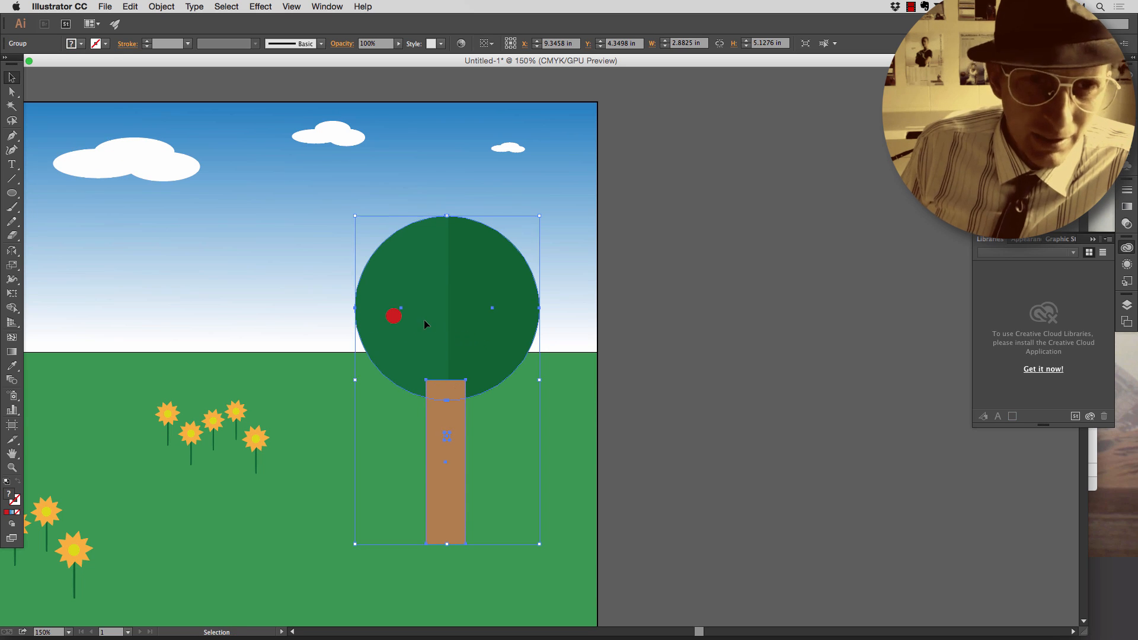
pyautogui.press('a')
pyautogui.press('v')
pyautogui.click(393, 316)
pyautogui.moveTo(393, 318); pyautogui.dragTo(425, 358)
pyautogui.click(398, 317)
pyautogui.click(397, 318)
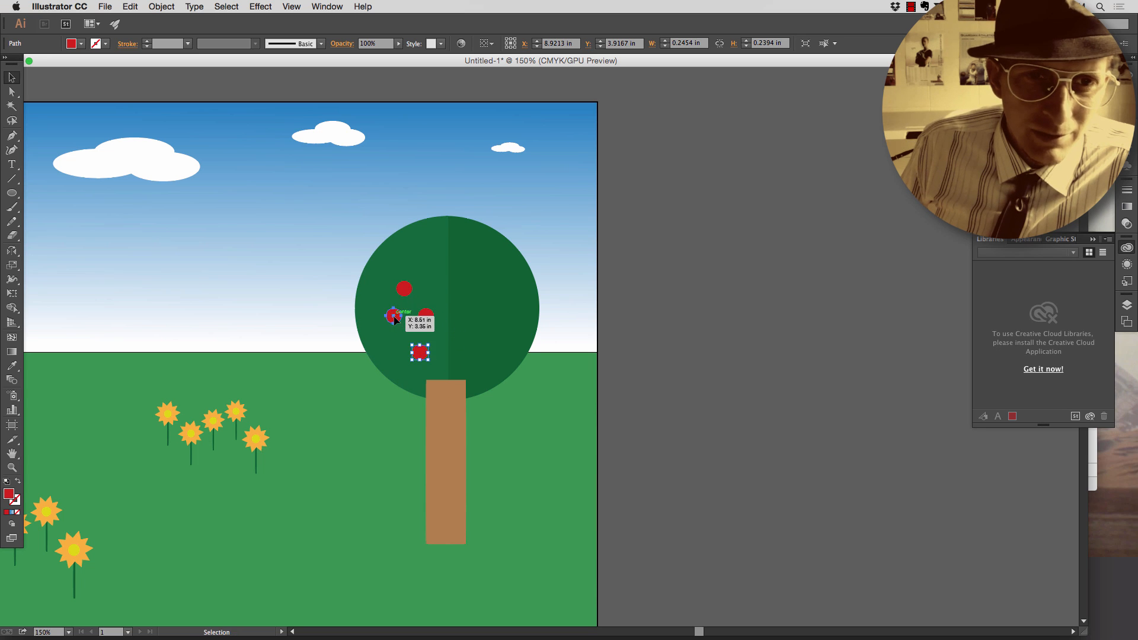
# - Place five copies of the red apple across the darker right half of the crown
pyautogui.moveTo(395, 320); pyautogui.dragTo(478, 335)
pyautogui.click(397, 318)
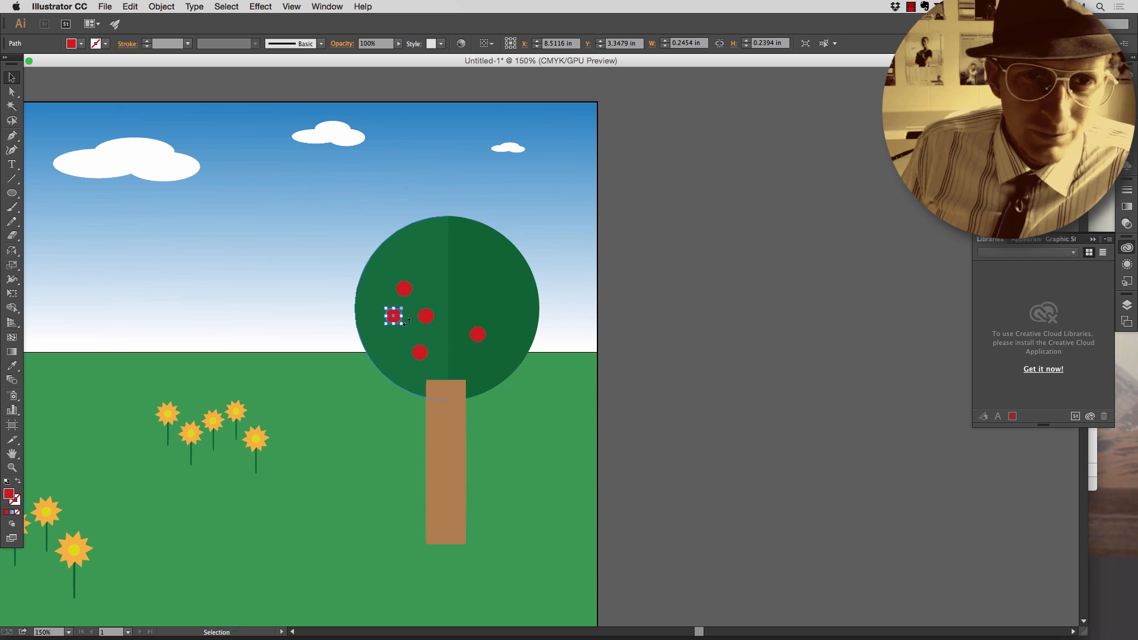
pyautogui.moveTo(409, 322); pyautogui.dragTo(480, 368)
pyautogui.moveTo(392, 318); pyautogui.dragTo(464, 295)
pyautogui.click(395, 317)
pyautogui.moveTo(394, 316); pyautogui.dragTo(510, 326)
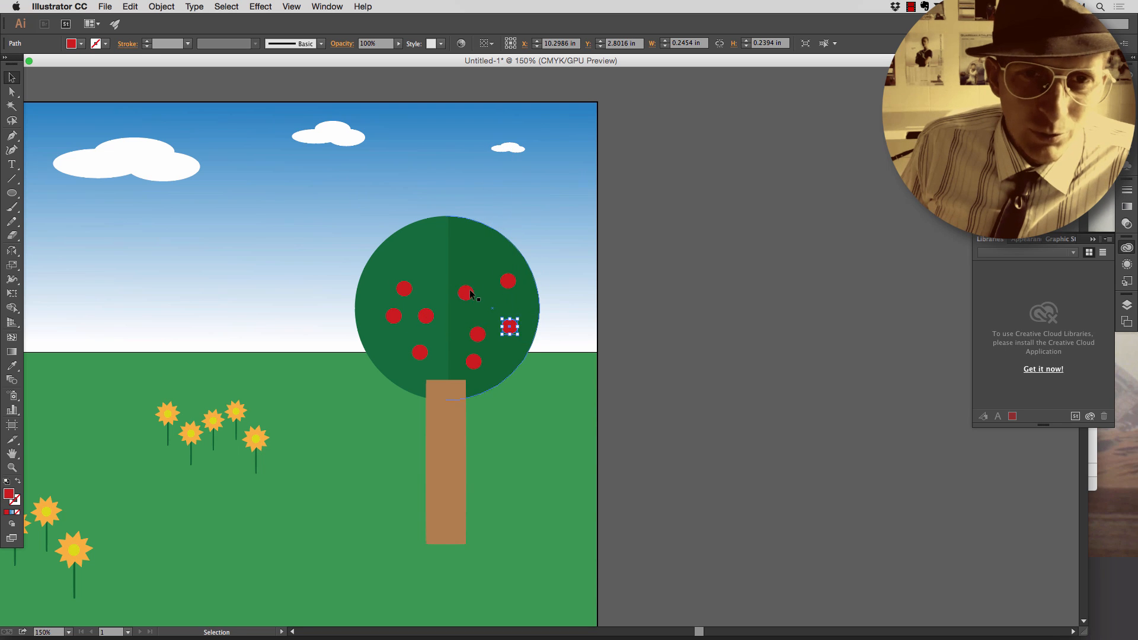
# - Reposition some of the apples, including the lowest one on the lighter half, to spread them evenly over the crown
pyautogui.moveTo(464, 292); pyautogui.dragTo(433, 310)
pyautogui.moveTo(421, 353); pyautogui.dragTo(410, 354)
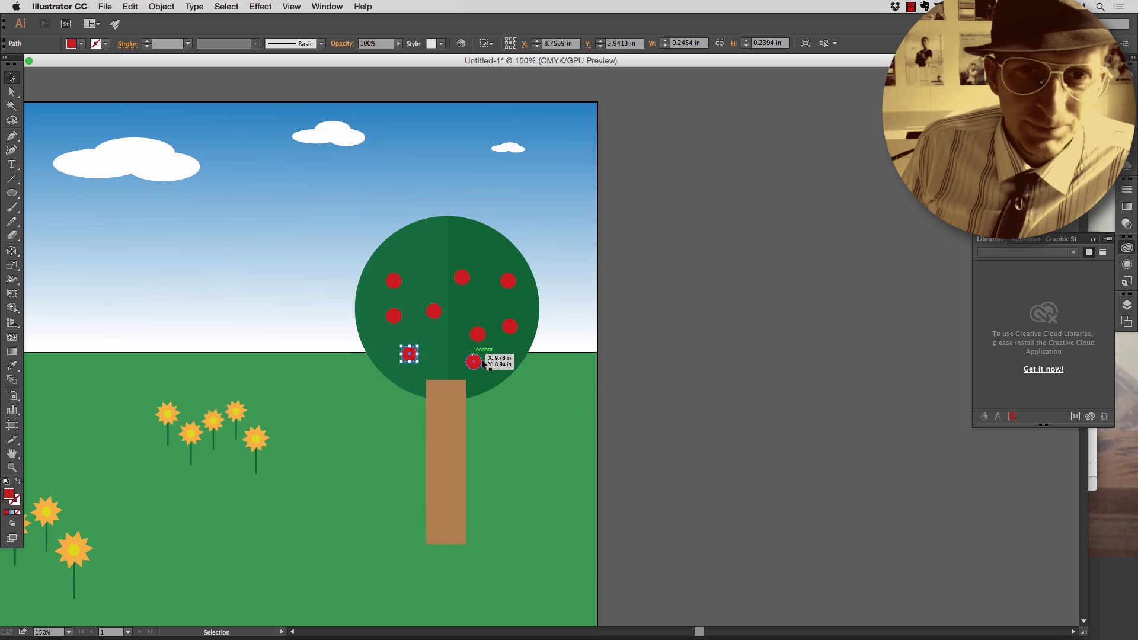
pyautogui.click(514, 431)
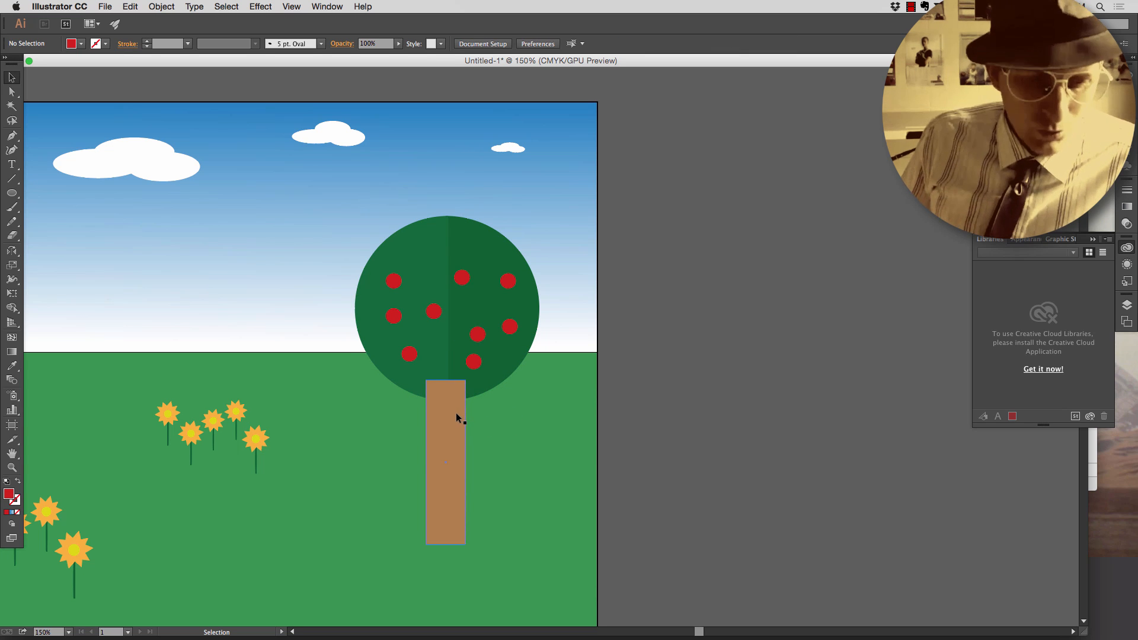
# - Paint small wavy birds in the sky near the smaller clouds with the Paintbrush, using no fill and a black stroke
pyautogui.moveTo(410, 409); pyautogui.dragTo(576, 401)
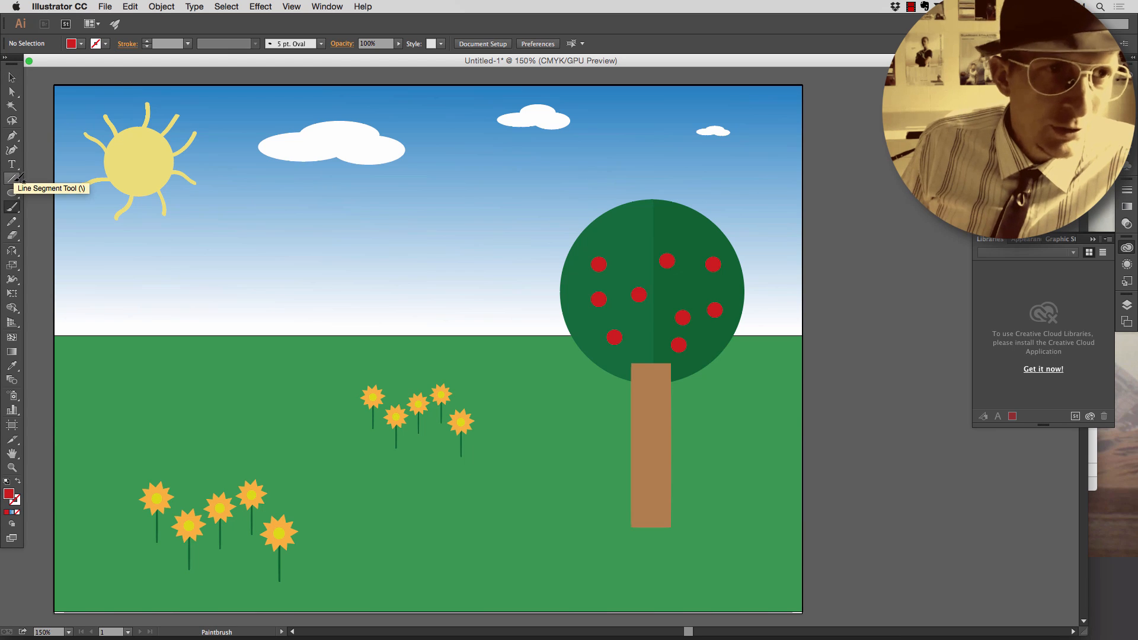
pyautogui.click(13, 207)
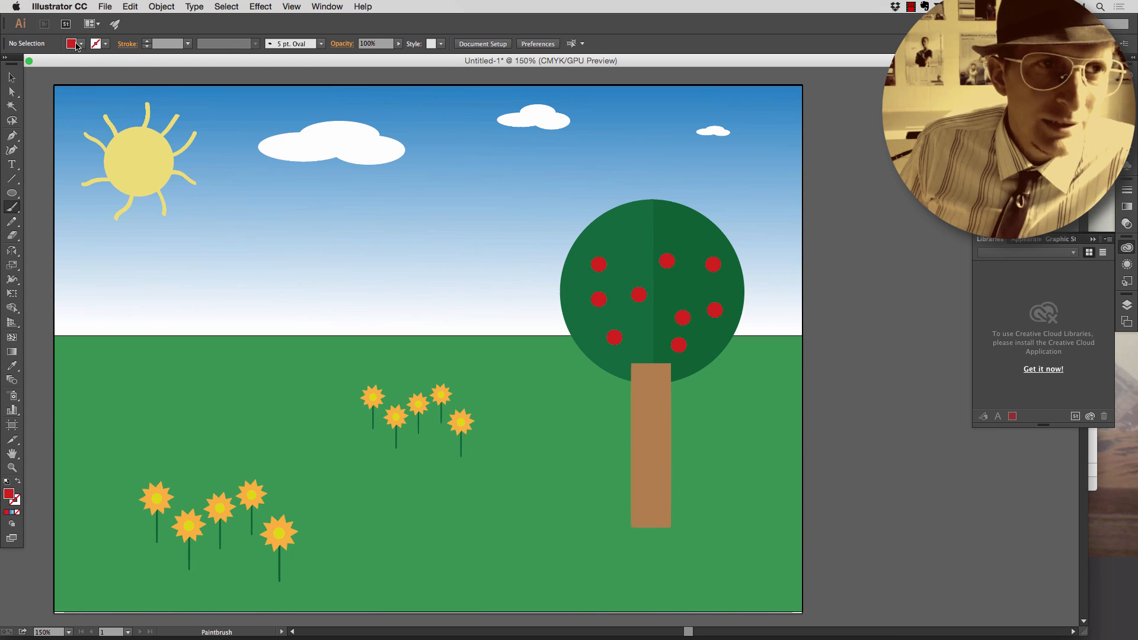
pyautogui.click(76, 44)
pyautogui.click(7, 64)
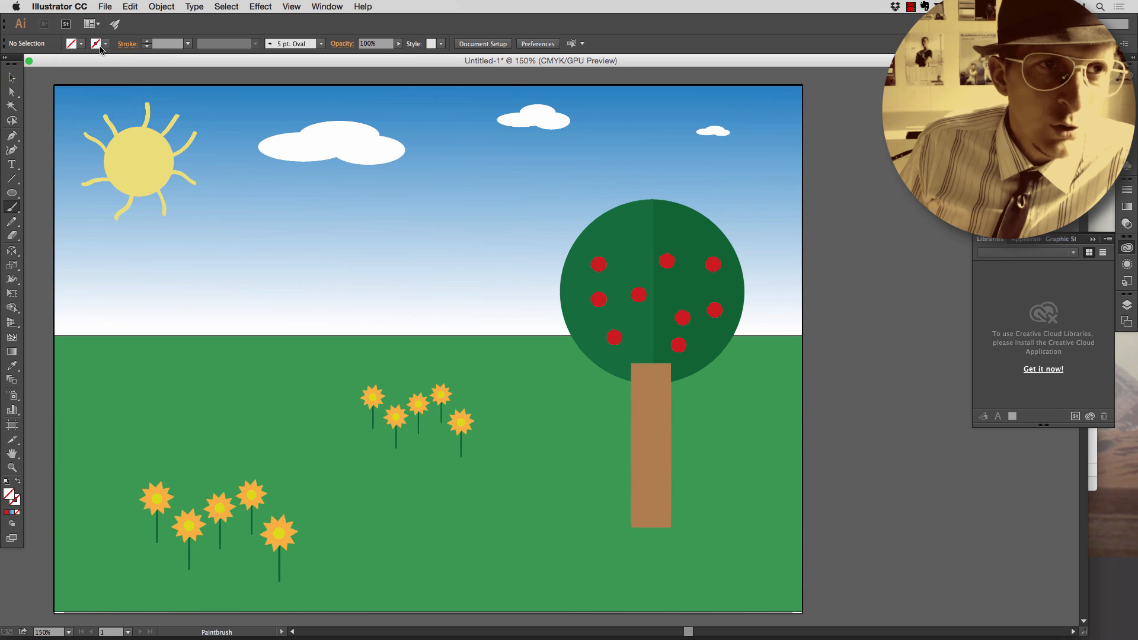
pyautogui.click(100, 47)
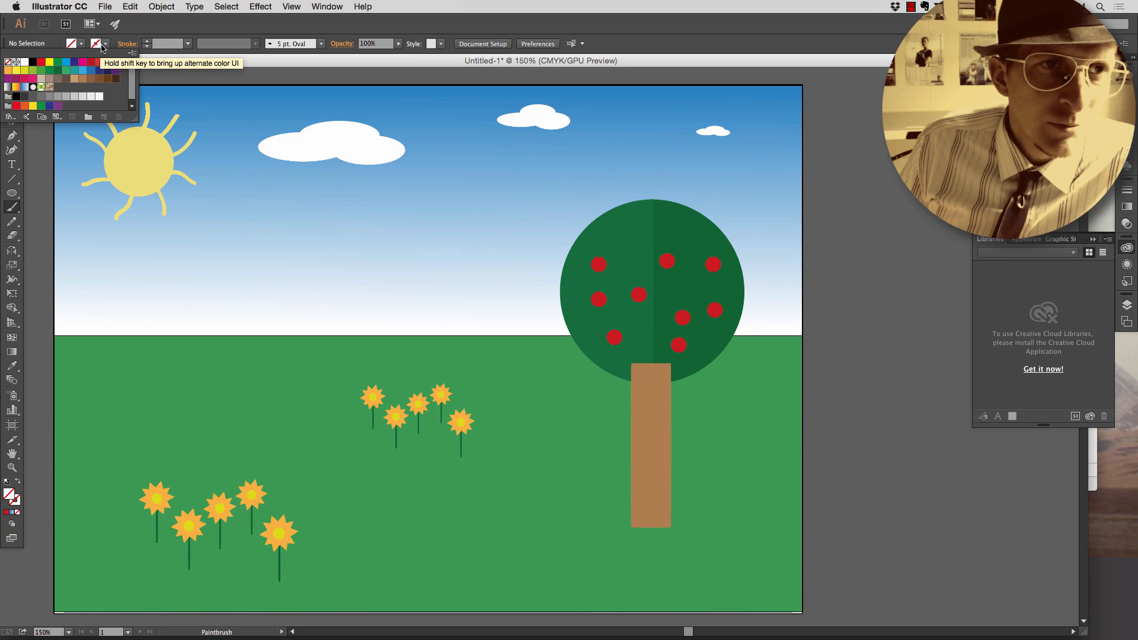
pyautogui.click(32, 62)
pyautogui.moveTo(625, 125)
pyautogui.mouseDown()
pyautogui.moveTo(646, 124)
pyautogui.moveTo(608, 147)
pyautogui.moveTo(675, 135)
pyautogui.moveTo(683, 145)
pyautogui.mouseUp()
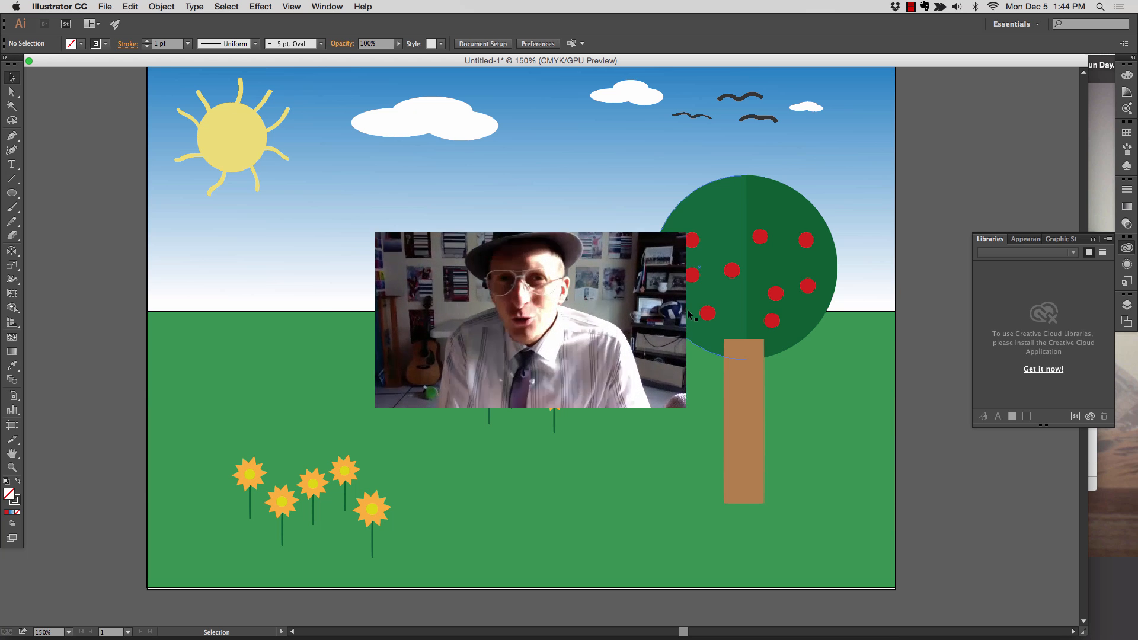